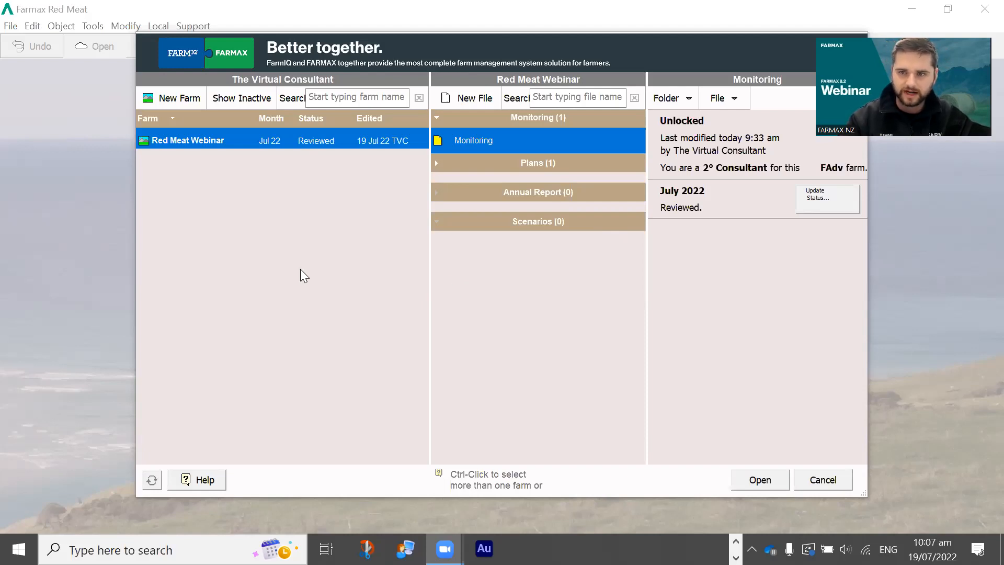
Create a farm named 'New Farm webinar' in Bay of Plenty region, Western Bay of Plenty district.
left_click(169, 101)
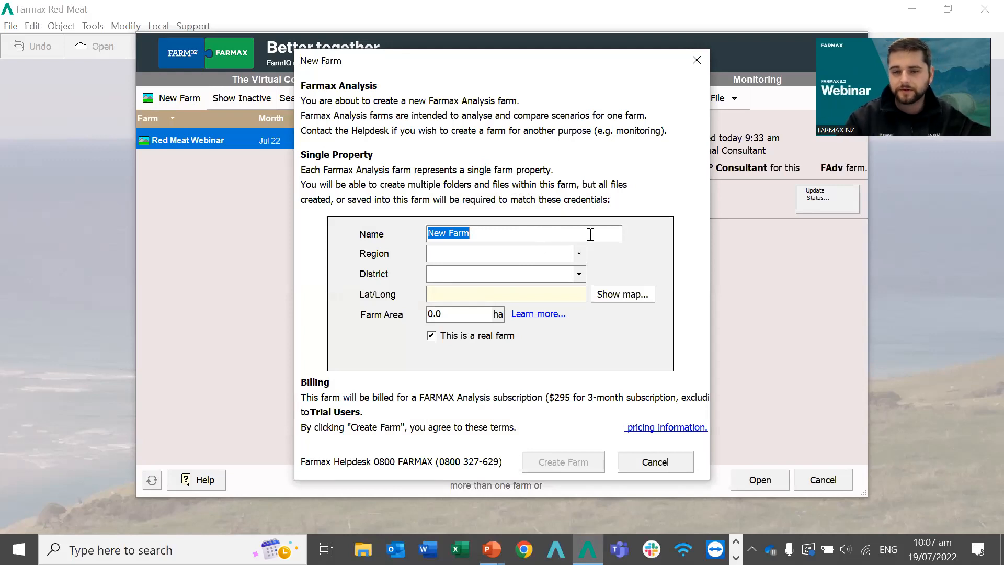
left_click(519, 239)
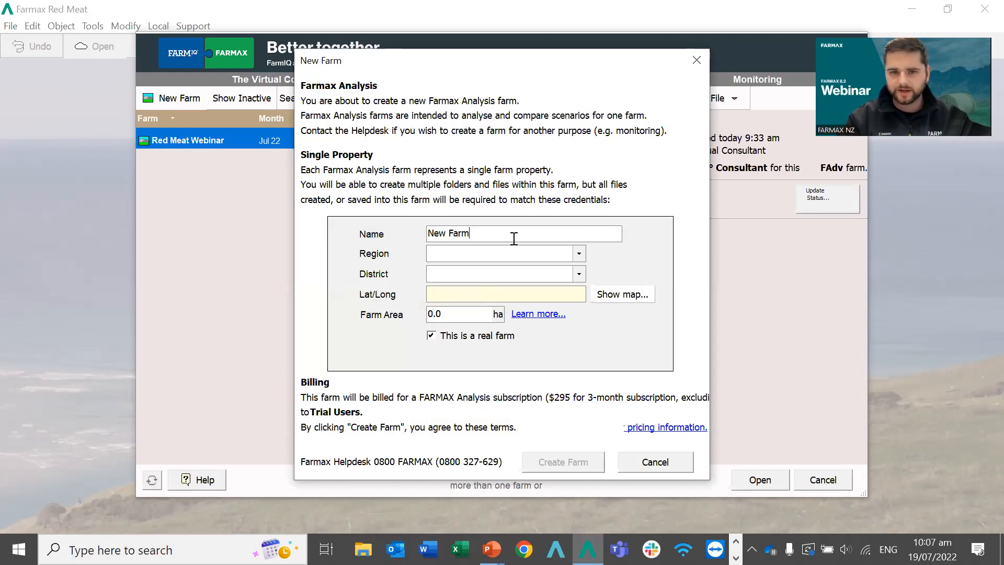
type("webinar")
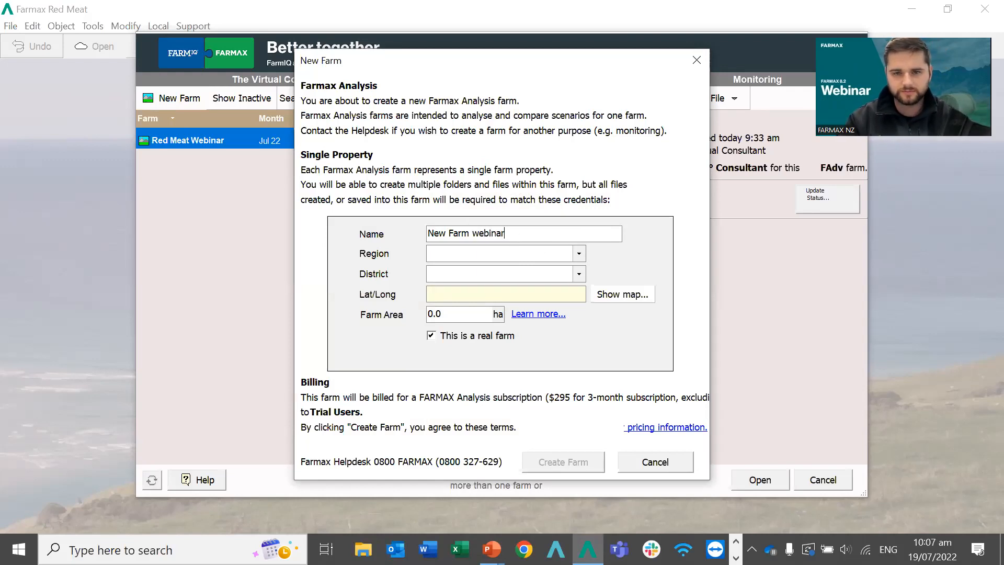
left_click(528, 257)
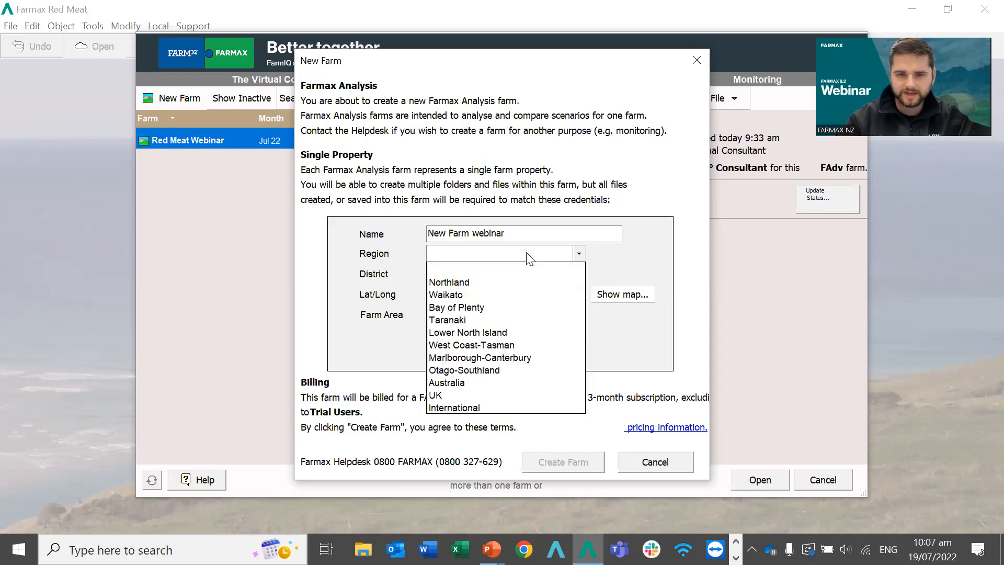
left_click(477, 307)
left_click(490, 274)
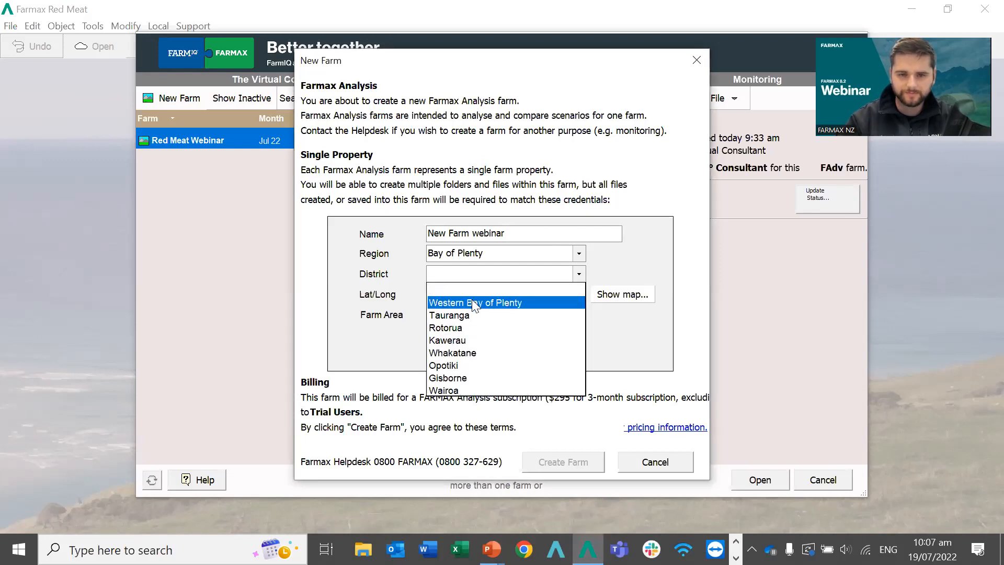
left_click(472, 303)
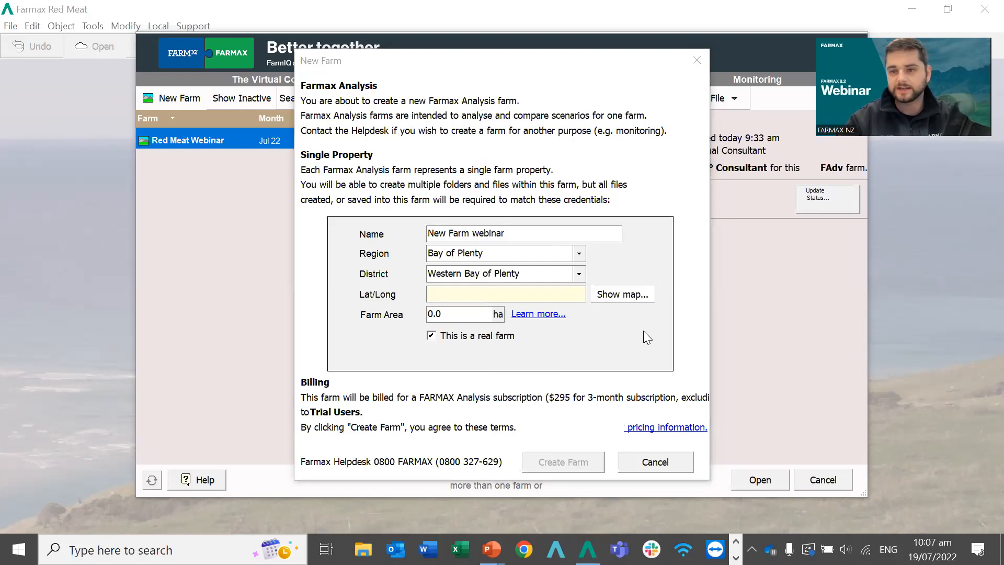
left_click(629, 296)
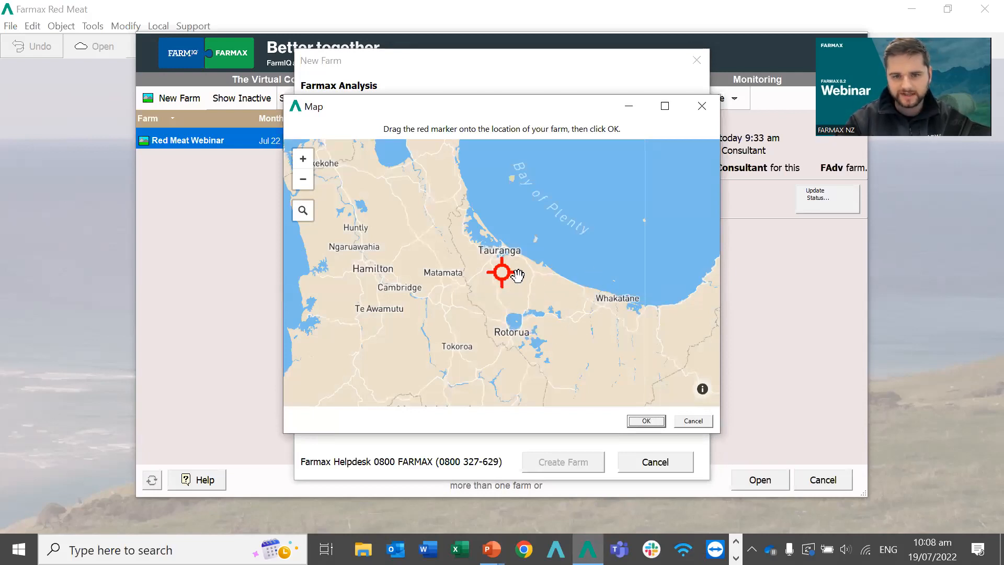
Zoom the map toward Te Puke and place the farm marker near Rangiuru Road.
scroll(528, 288, "up", 1)
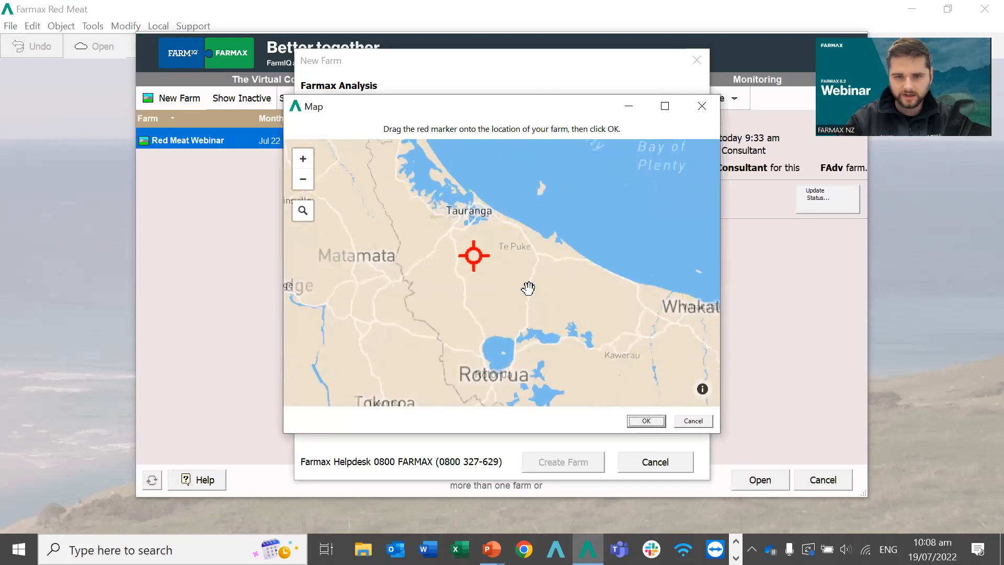
scroll(528, 288, "up", 1)
left_click_drag(497, 256, 492, 284)
scroll(493, 284, "up", 1)
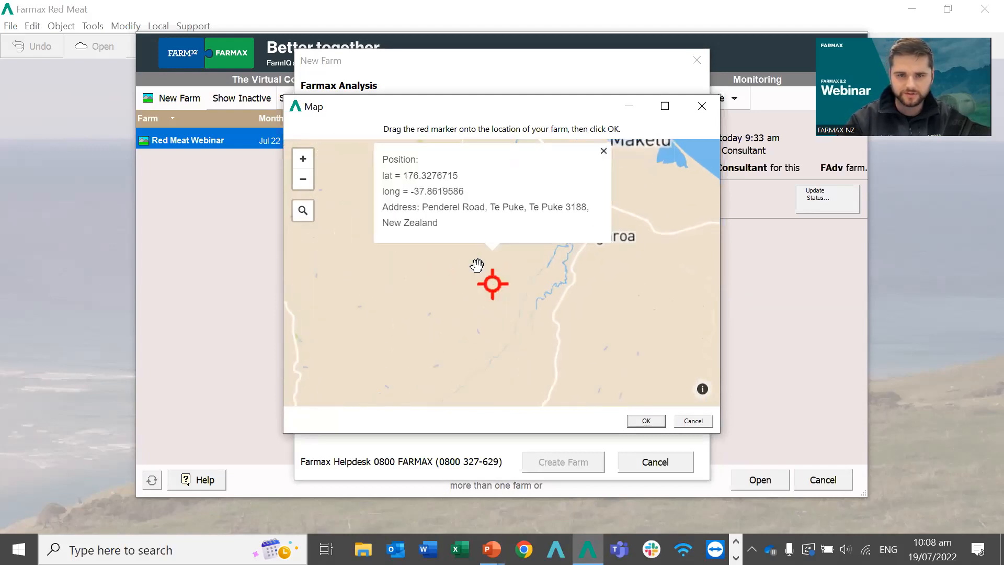
double_click(522, 274)
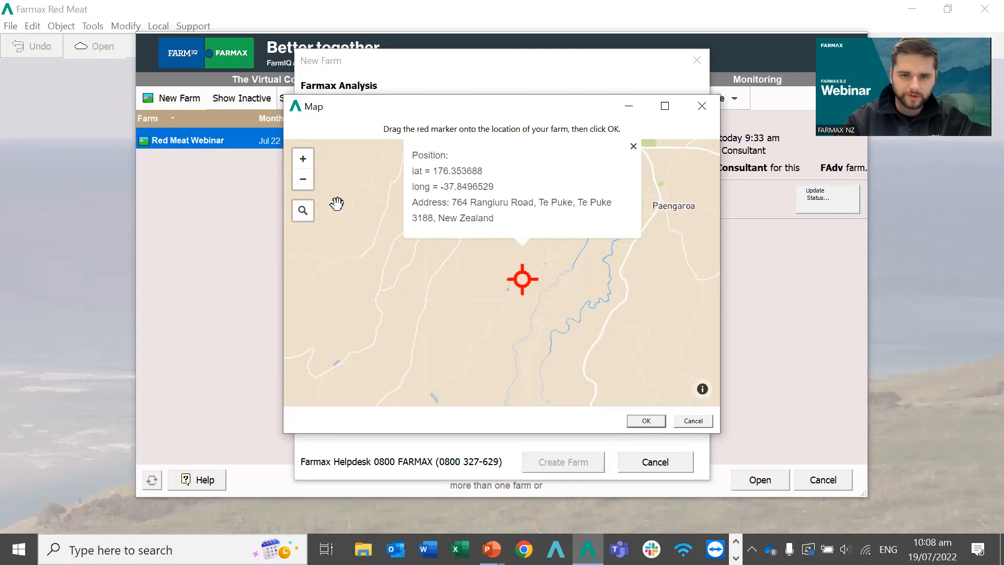
left_click(303, 211)
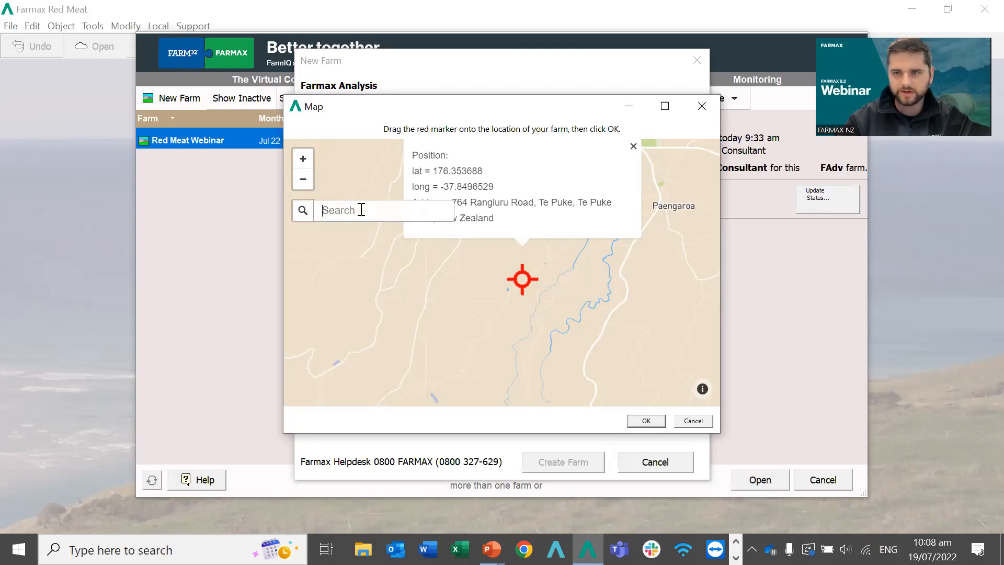
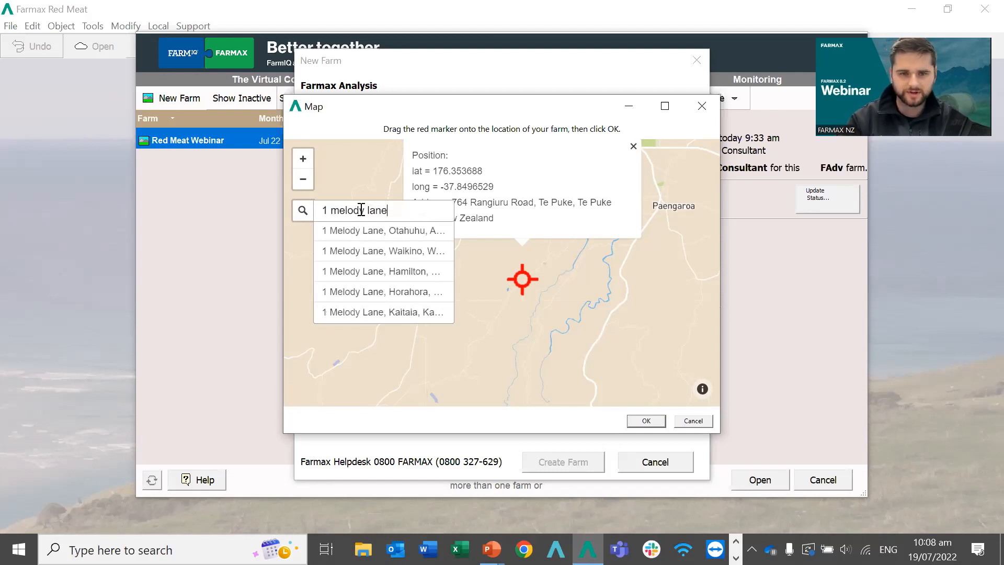
left_click(360, 271)
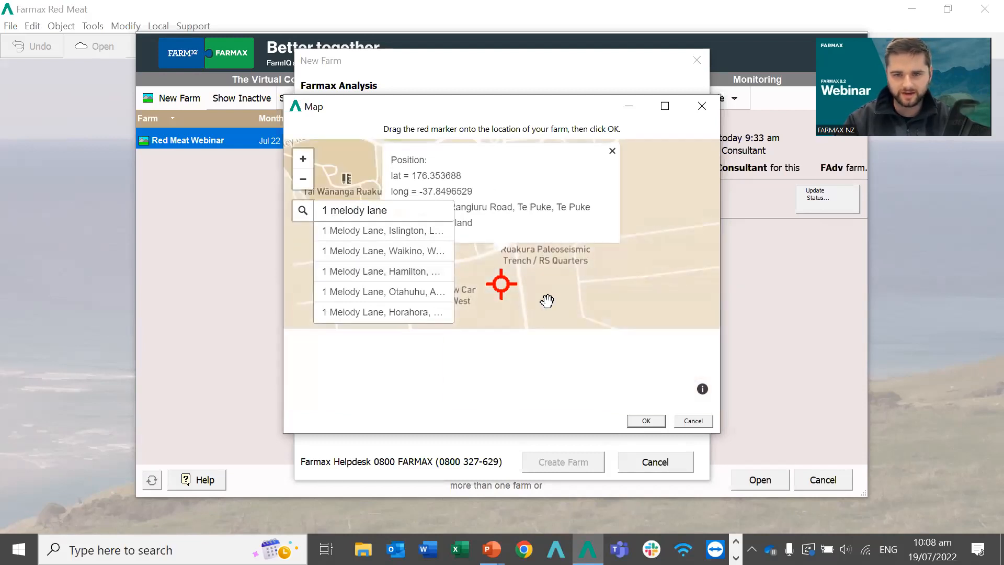
left_click(645, 421)
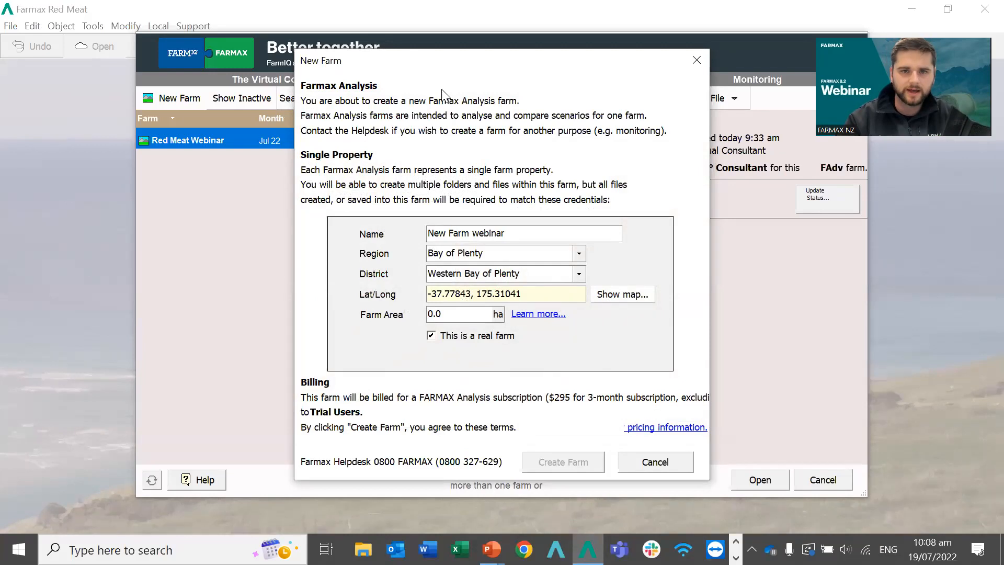
Discard the unfinished new farm and open the Monitoring file's farm properties.
left_click(638, 461)
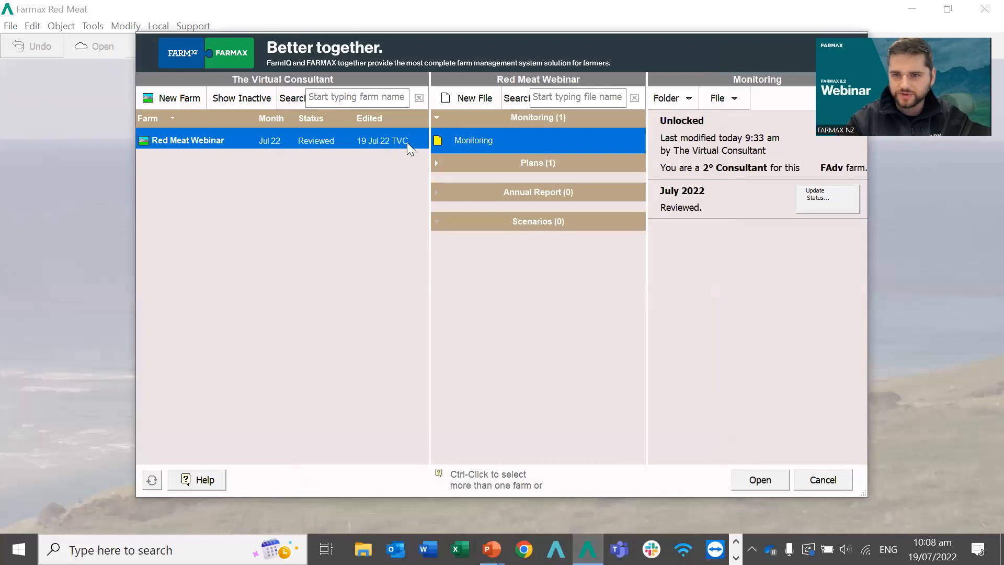
double_click(483, 138)
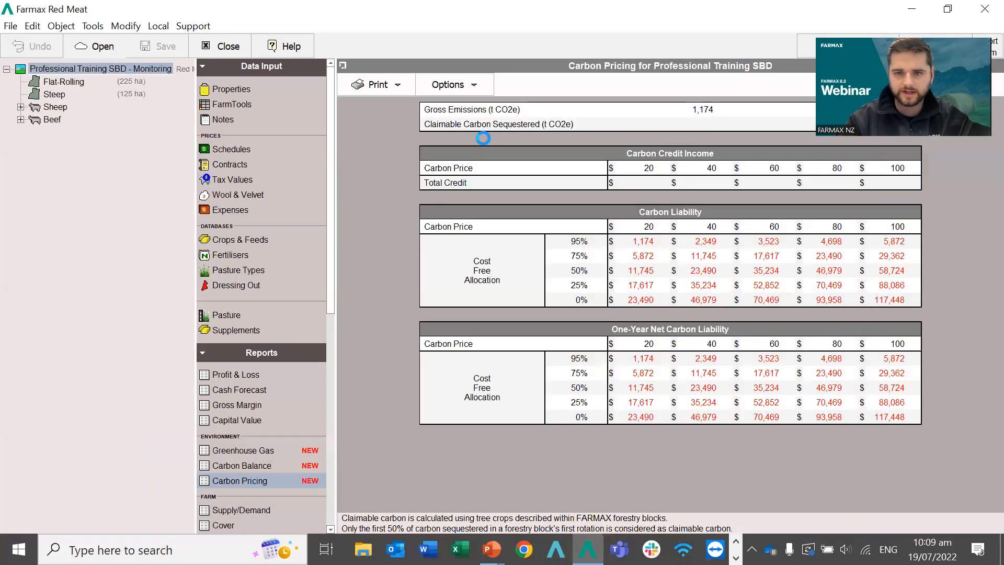
left_click(262, 90)
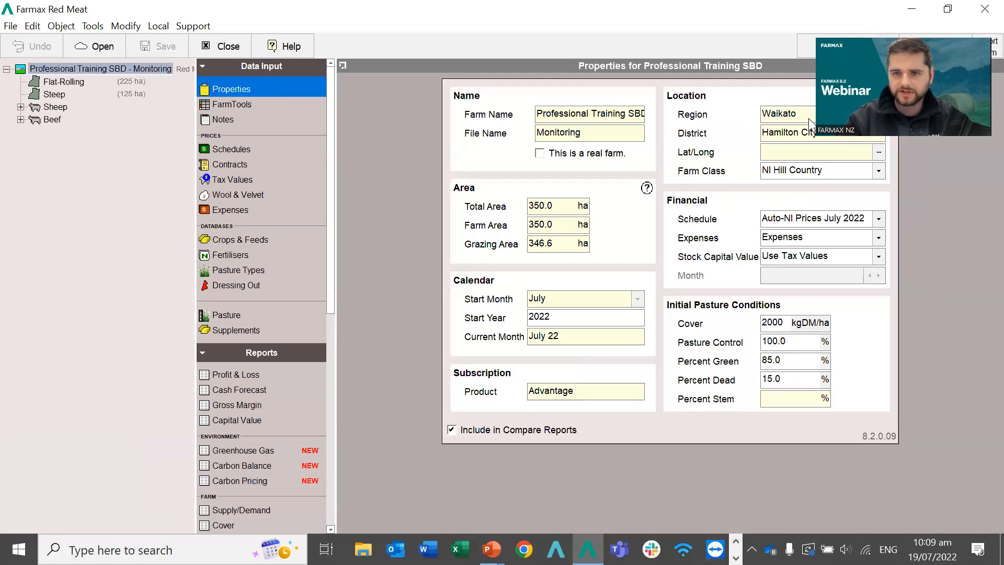
View the farm location map without changes, then close the Monitoring file.
left_click(879, 152)
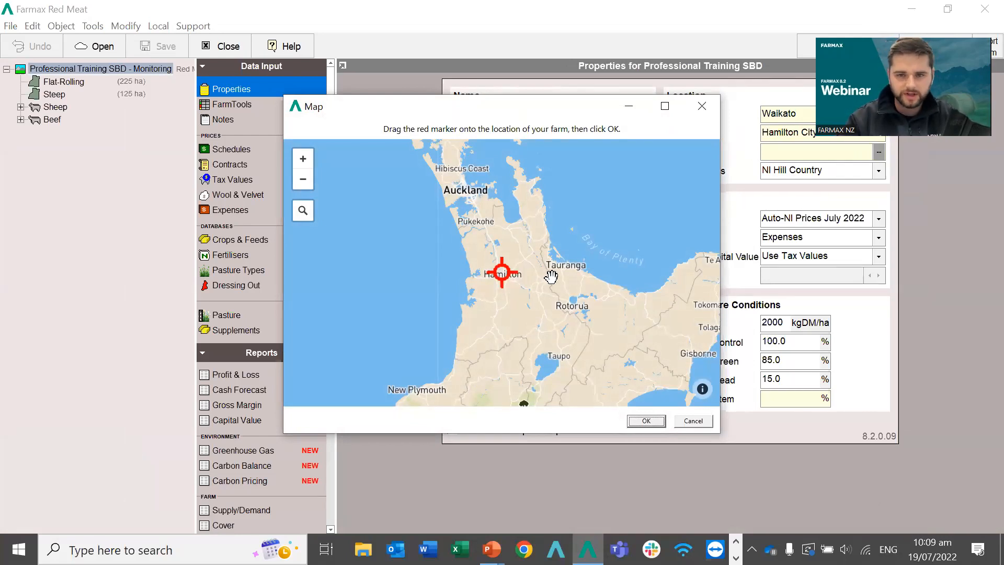
left_click(693, 419)
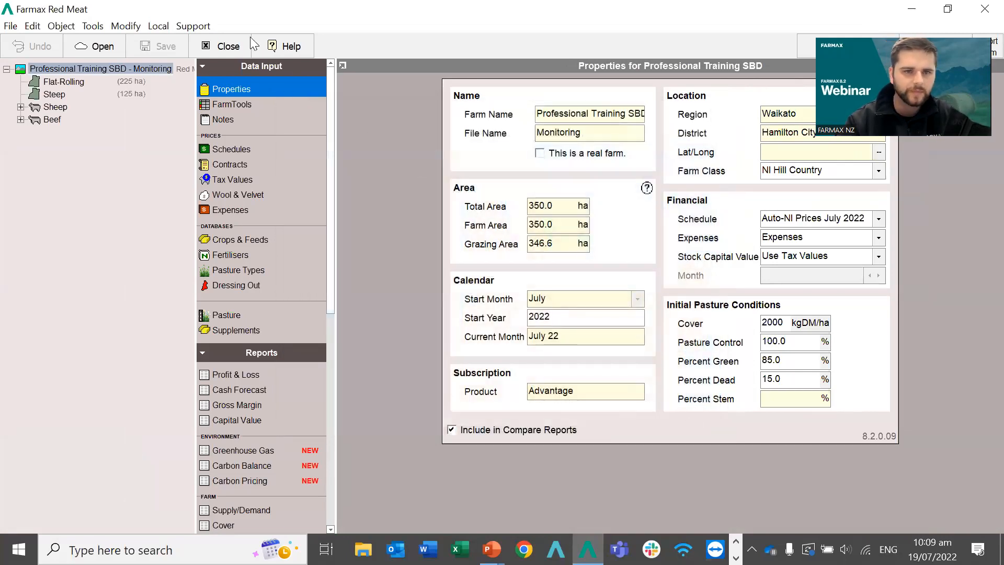
left_click(219, 47)
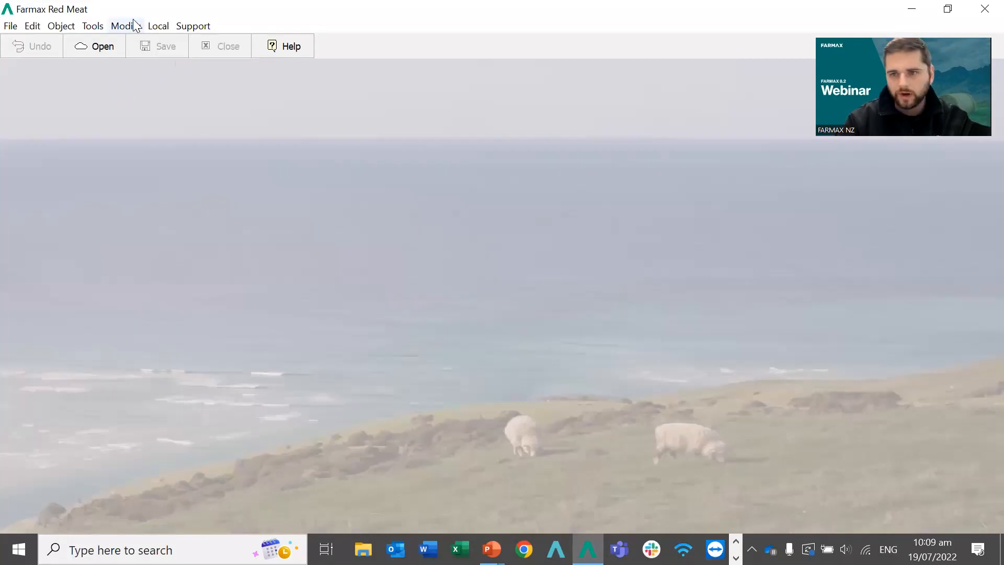
left_click(94, 50)
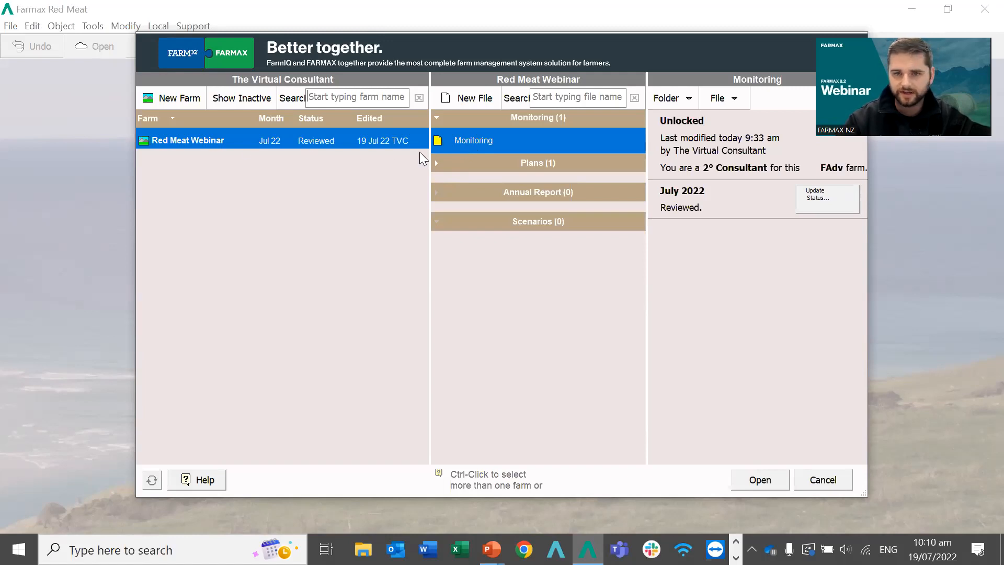
Show the context menu for the Red Meat Webinar farm's Monitoring file.
right_click(475, 144)
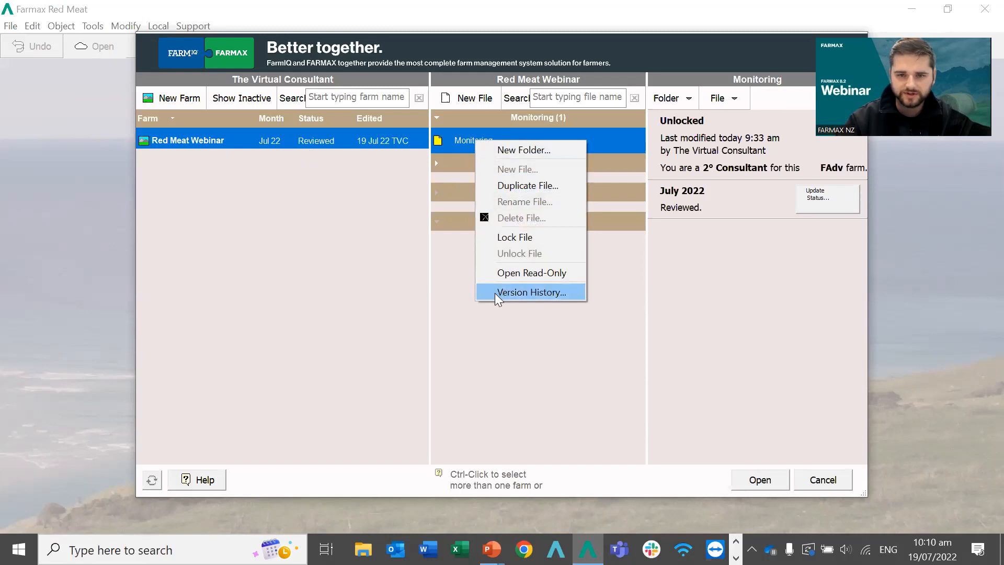
Browse the Monitoring file's saved versions from 19 Jul 09:17 back to 18 Jul 15:28.
left_click(528, 292)
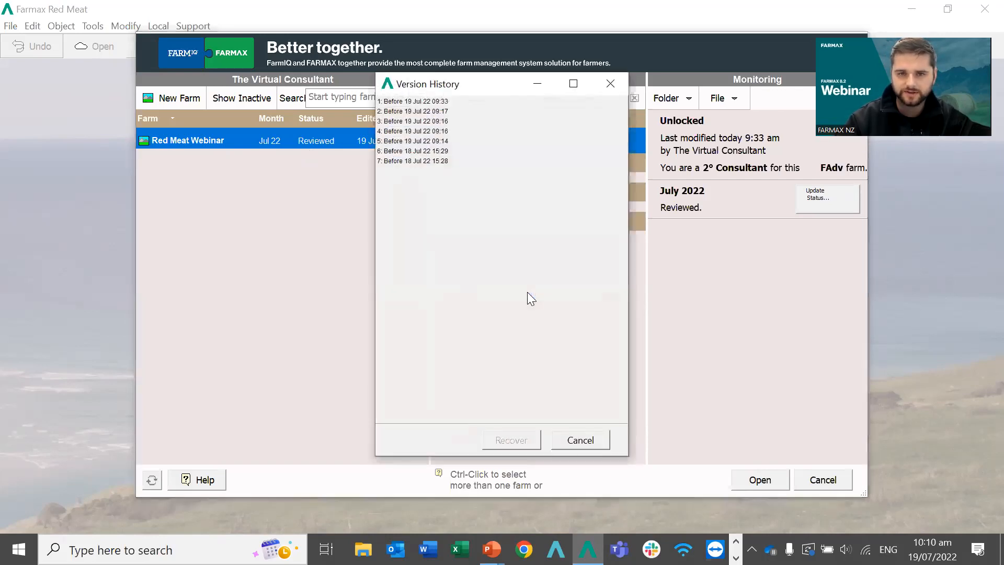
left_click(432, 105)
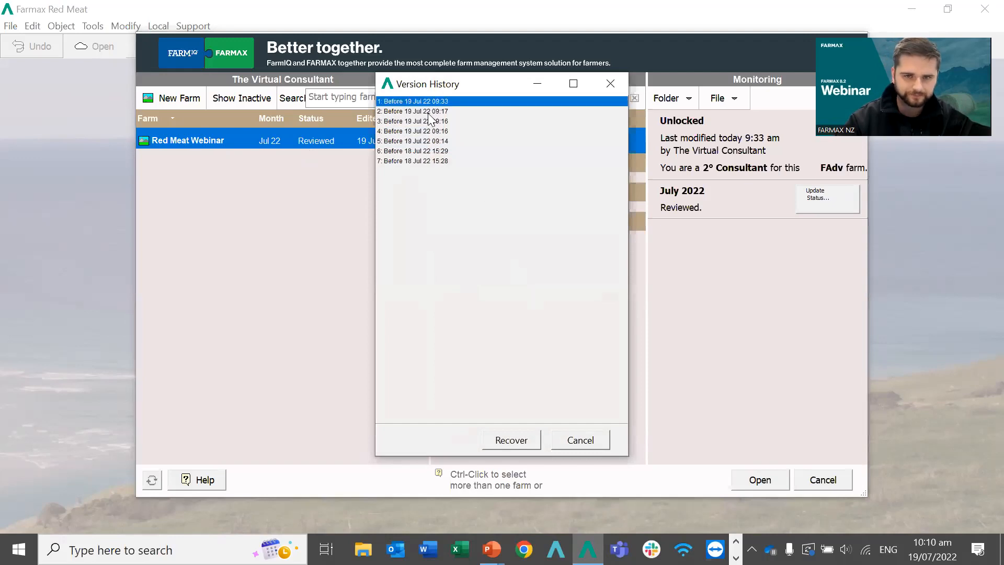
left_click(425, 112)
left_click(422, 121)
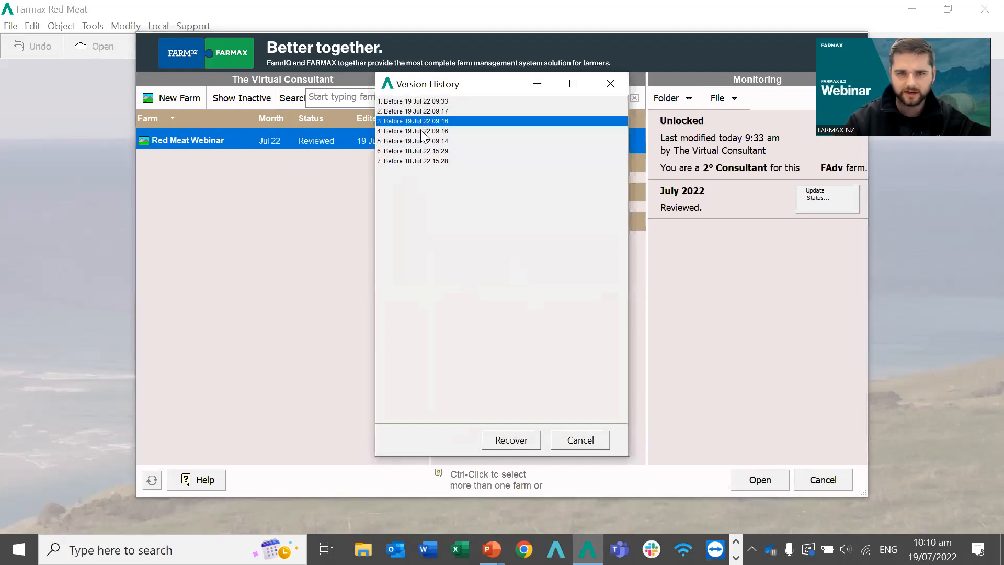
left_click(423, 131)
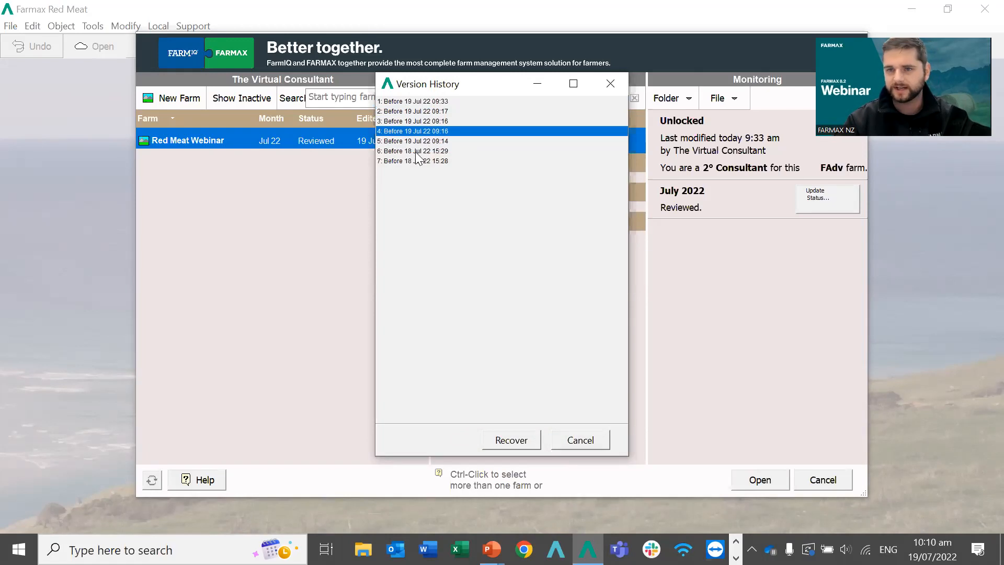
left_click(414, 140)
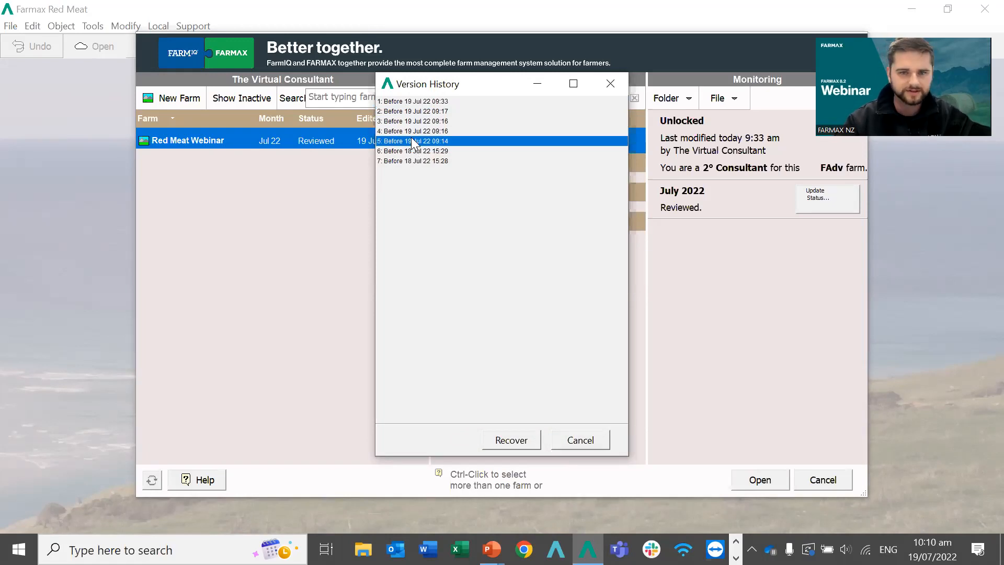
left_click(412, 151)
left_click(411, 161)
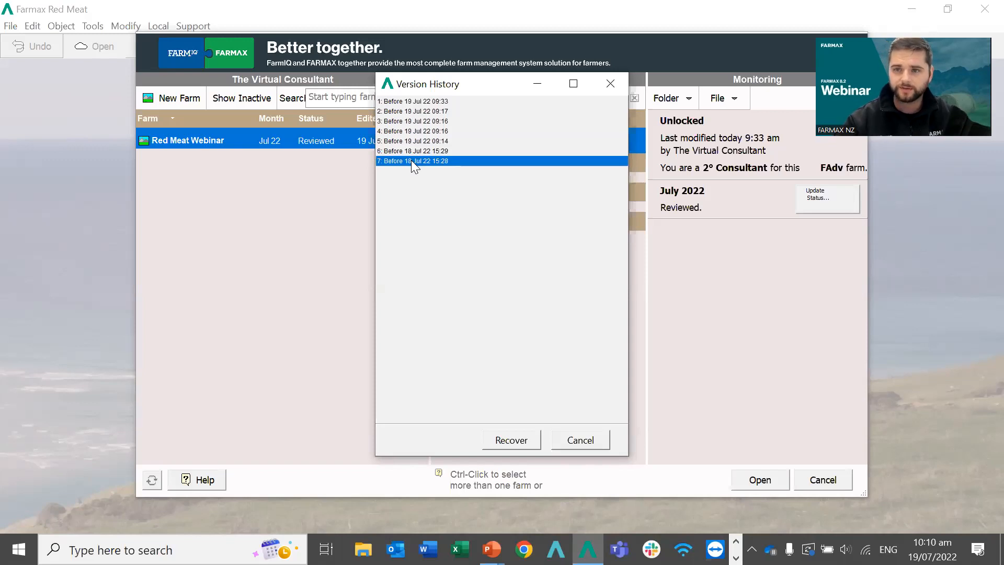
Recover the 'Before 19 Jul 22 09:16' version as a separate recovered copy.
left_click(401, 150)
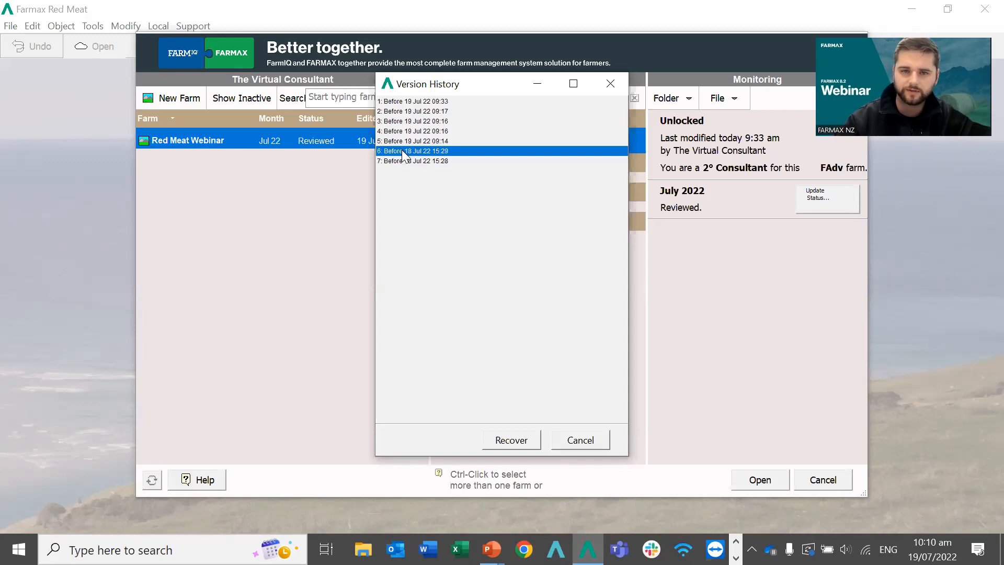
left_click(408, 121)
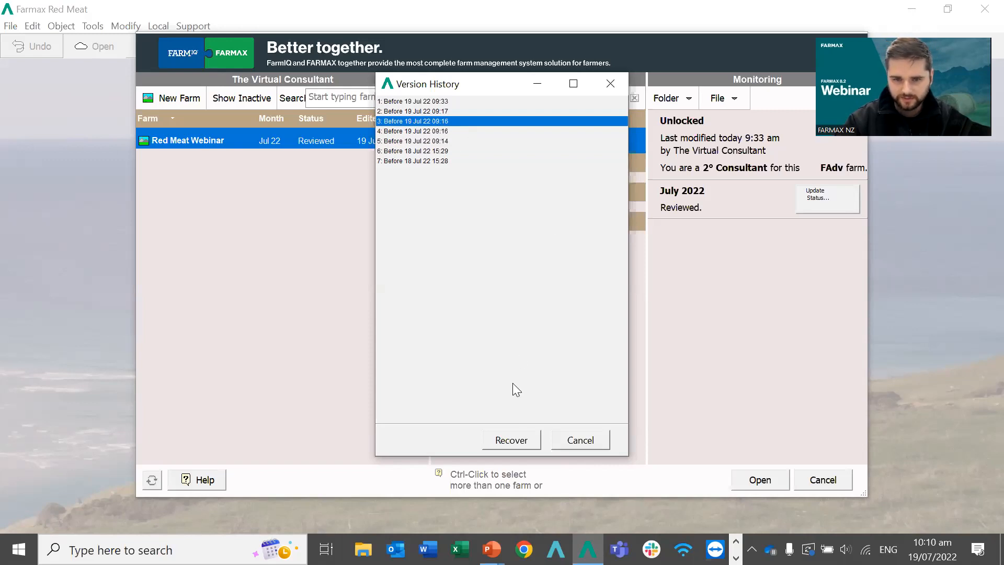
left_click(510, 441)
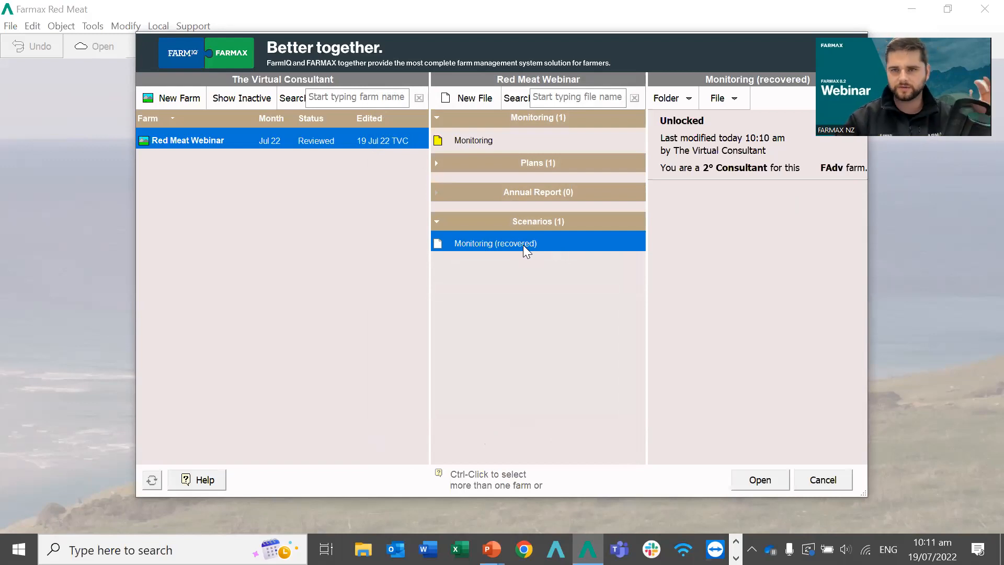
Compare both Monitoring files' details, then choose Delete File for Monitoring (recovered).
left_click(464, 141)
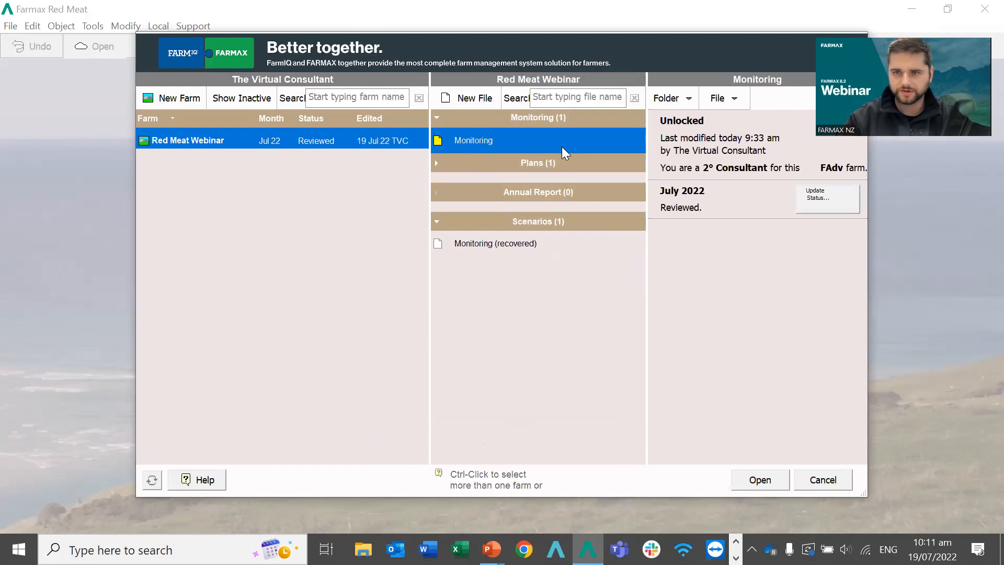
left_click(456, 244)
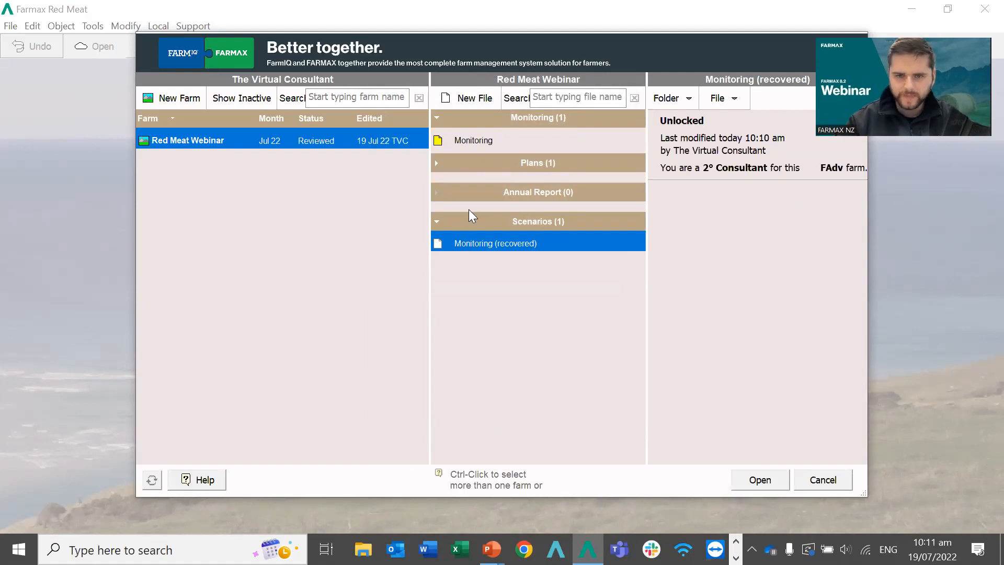
right_click(487, 251)
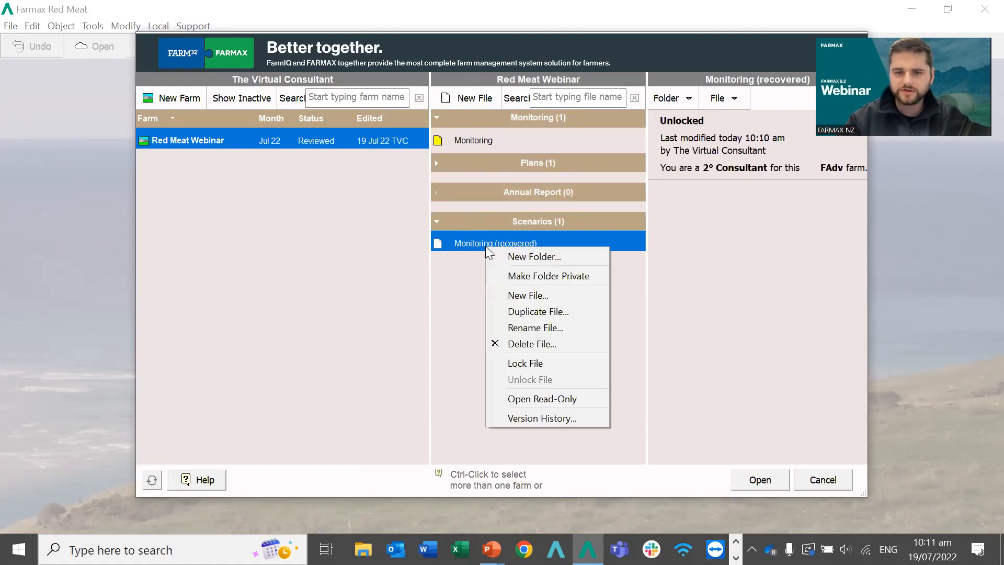
left_click(525, 344)
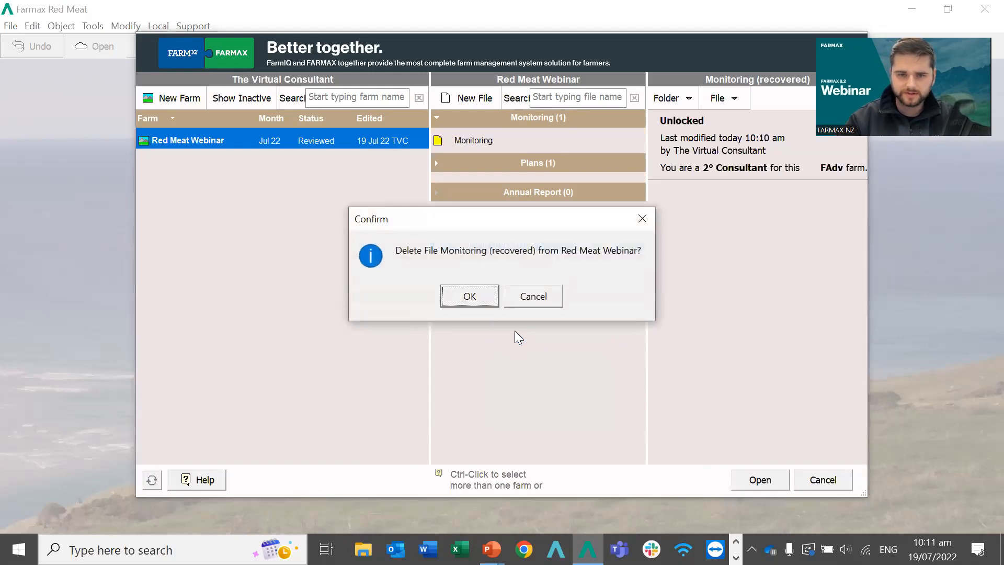
Confirm deletion of the Monitoring (recovered) file.
left_click(464, 296)
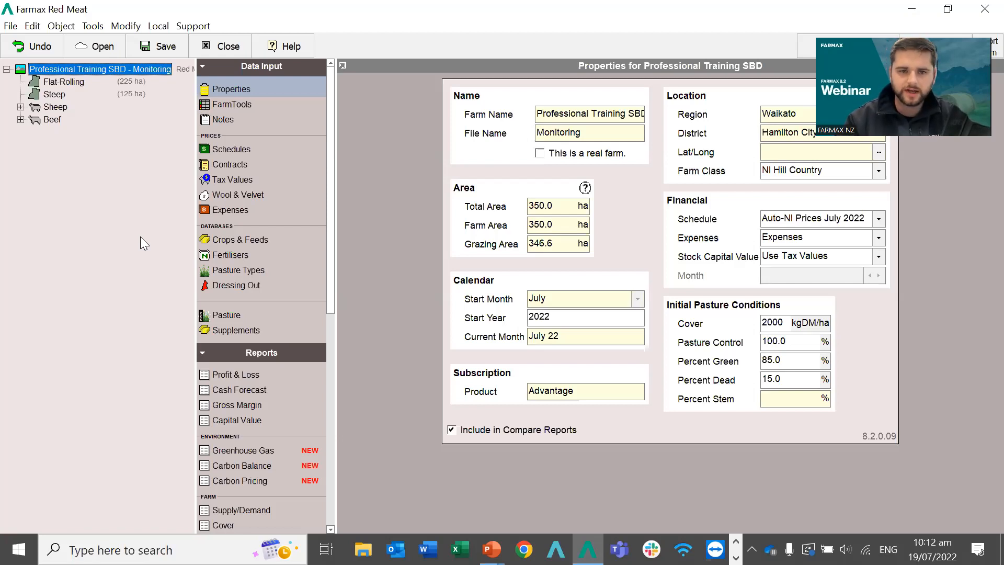
View the Crops & Feeds database, then the Fertilisers database with Urea and DAP.
left_click(228, 241)
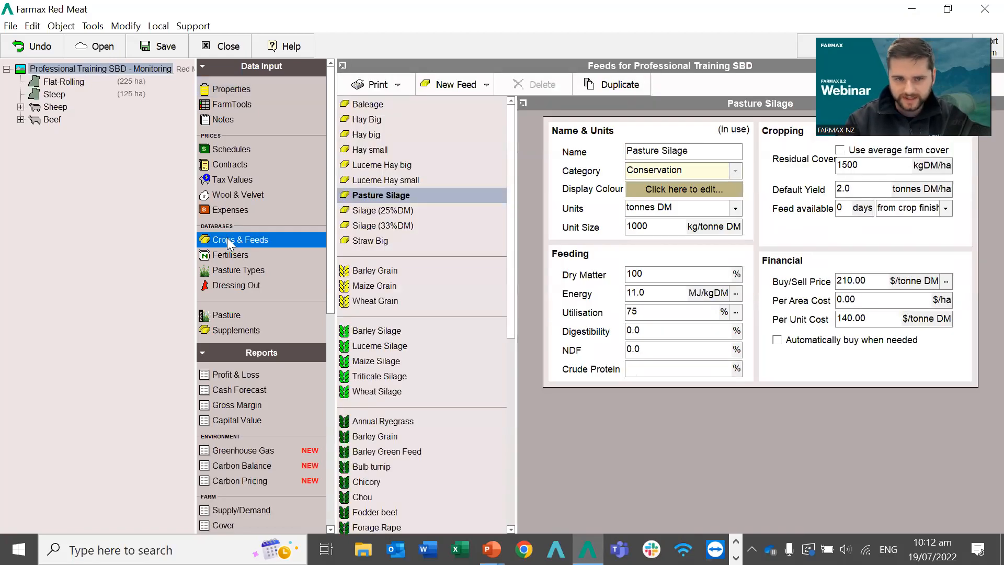
left_click_drag(188, 225, 178, 224)
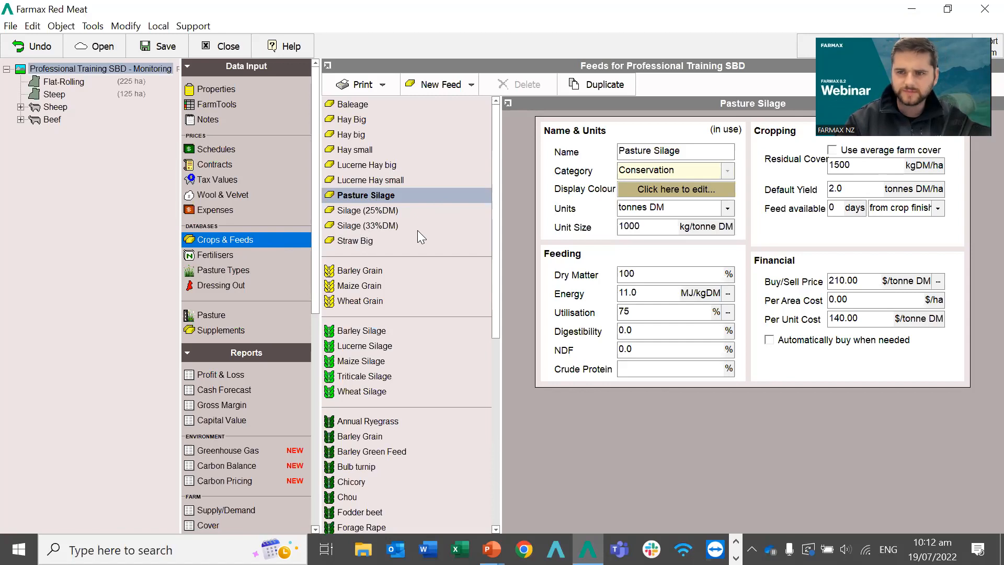
left_click(224, 255)
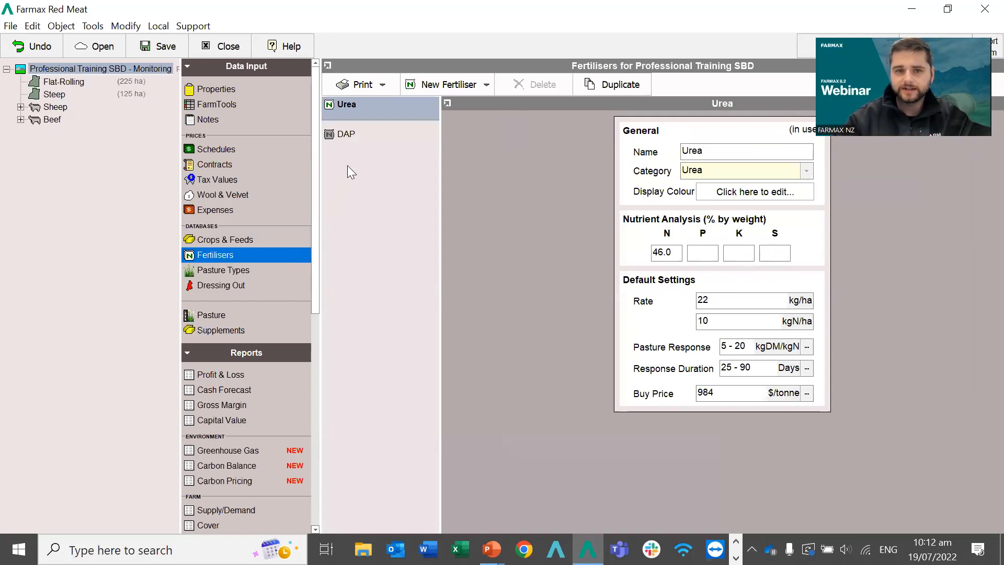
Review the Urea and DAP fertiliser details.
left_click(334, 107)
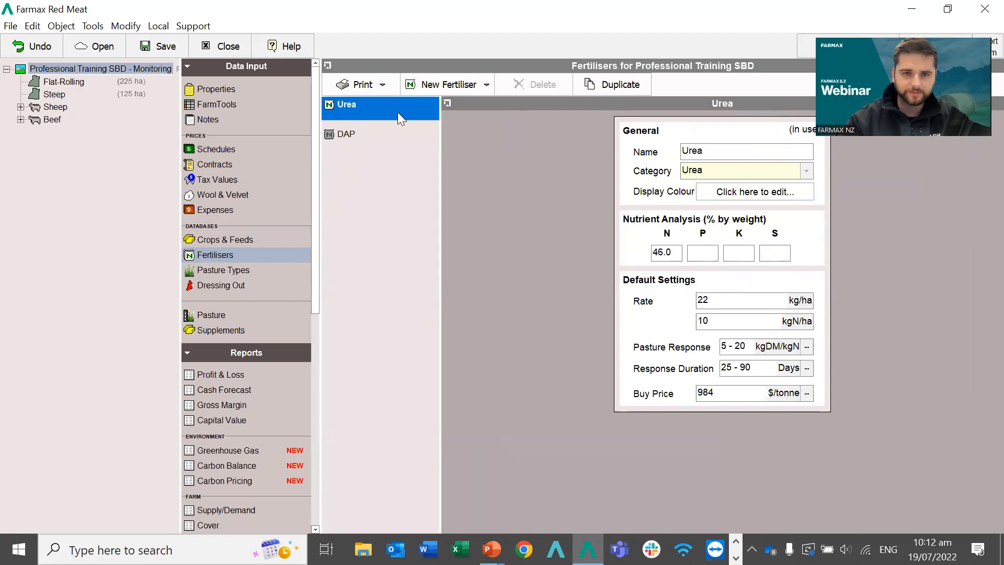
left_click(365, 136)
left_click(339, 105)
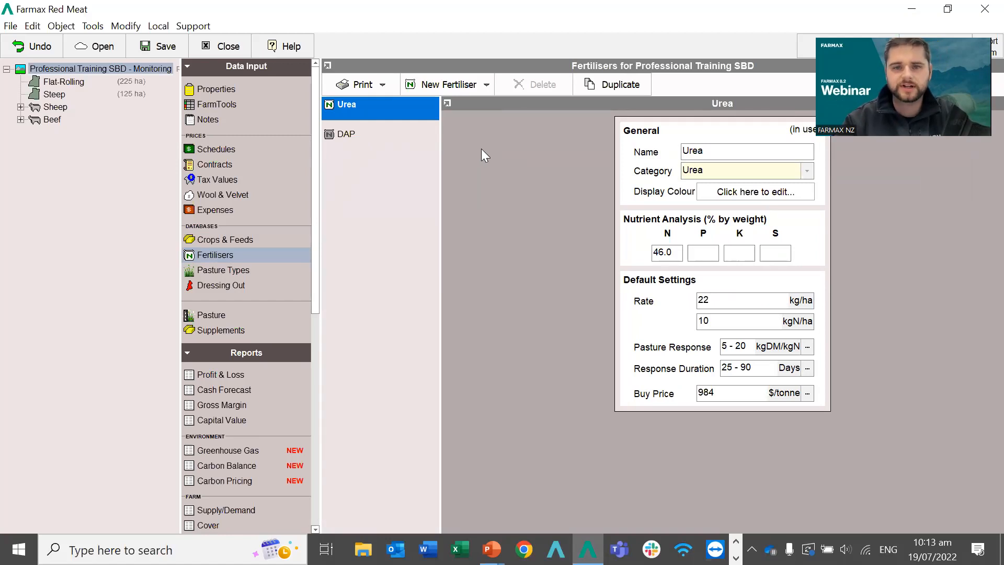
Add a new Urea-type fertiliser, Urea 2, from the New Fertiliser list.
left_click(450, 86)
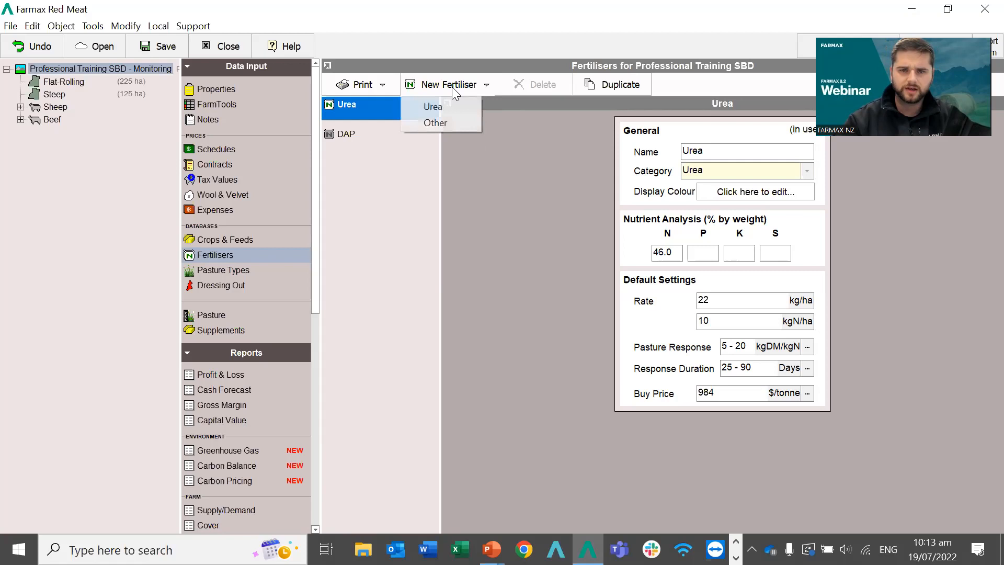
left_click(346, 134)
left_click(359, 111)
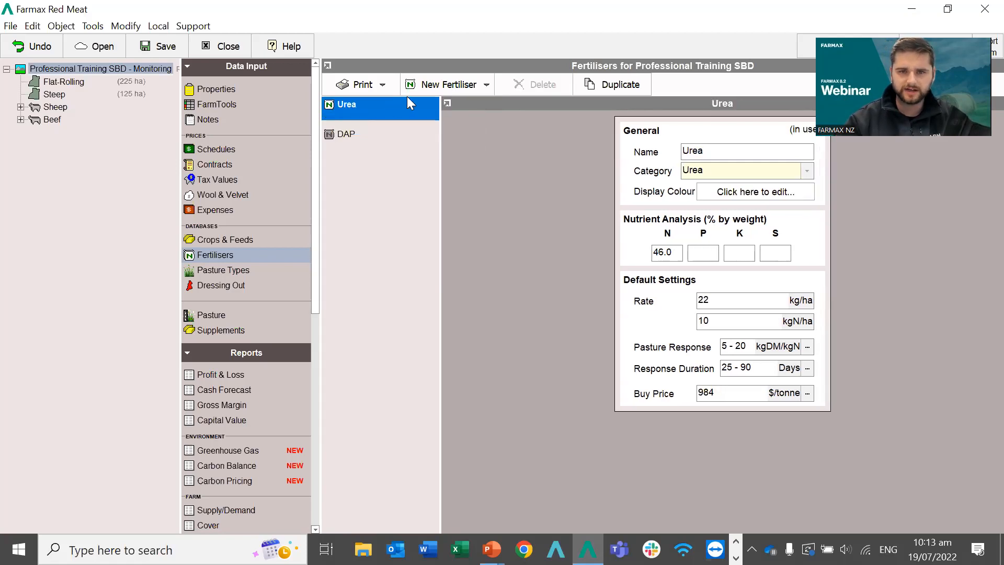
left_click(426, 88)
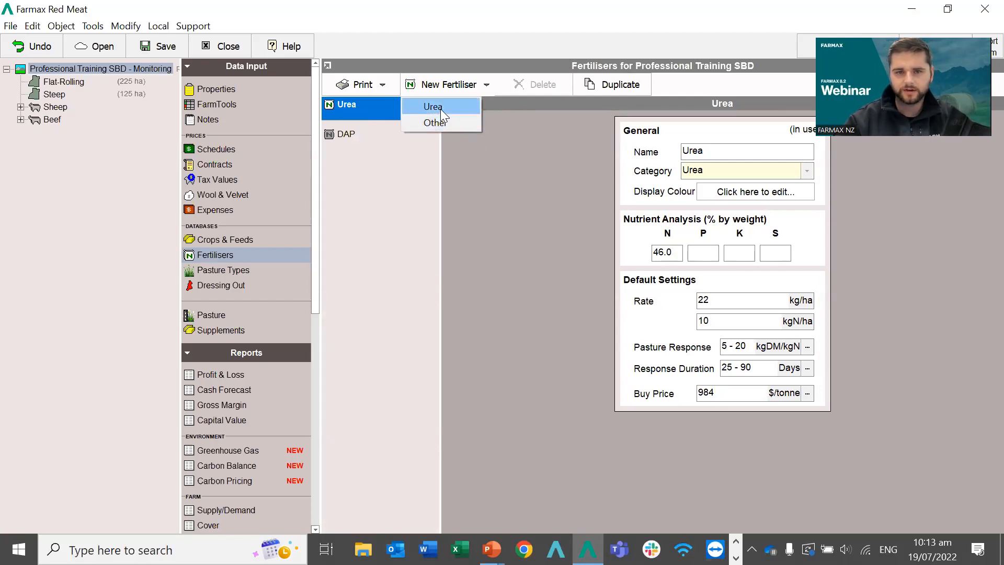
left_click(440, 109)
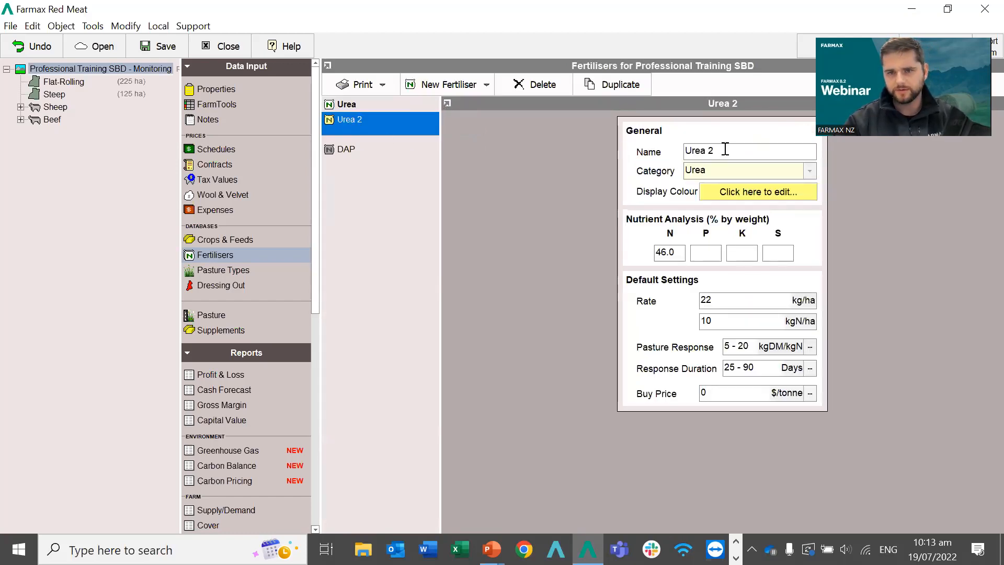
Inspect Urea 2's name, N and P percentages, buy price and nitrogen rate.
left_click_drag(724, 150, 652, 157)
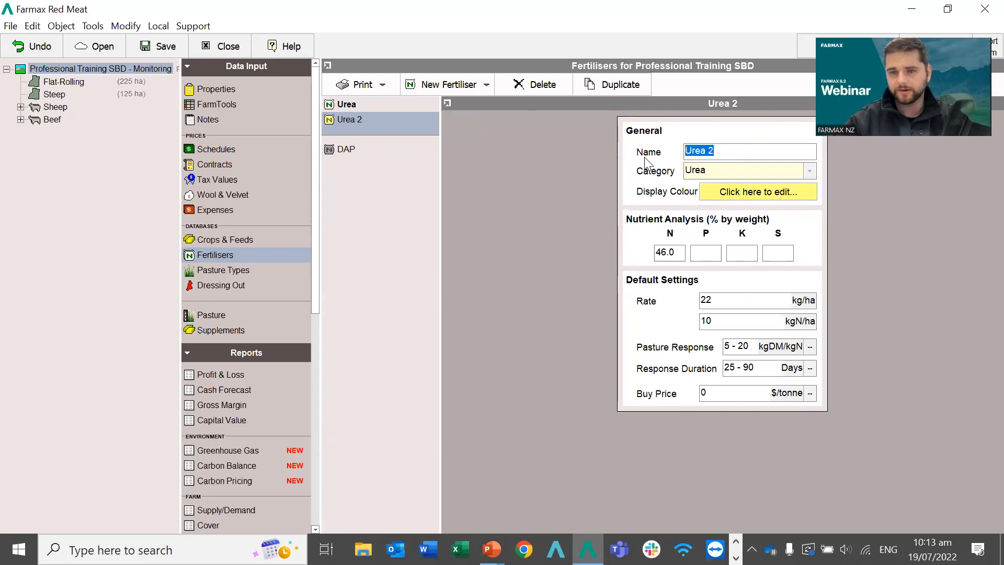
left_click(674, 256)
left_click(708, 257)
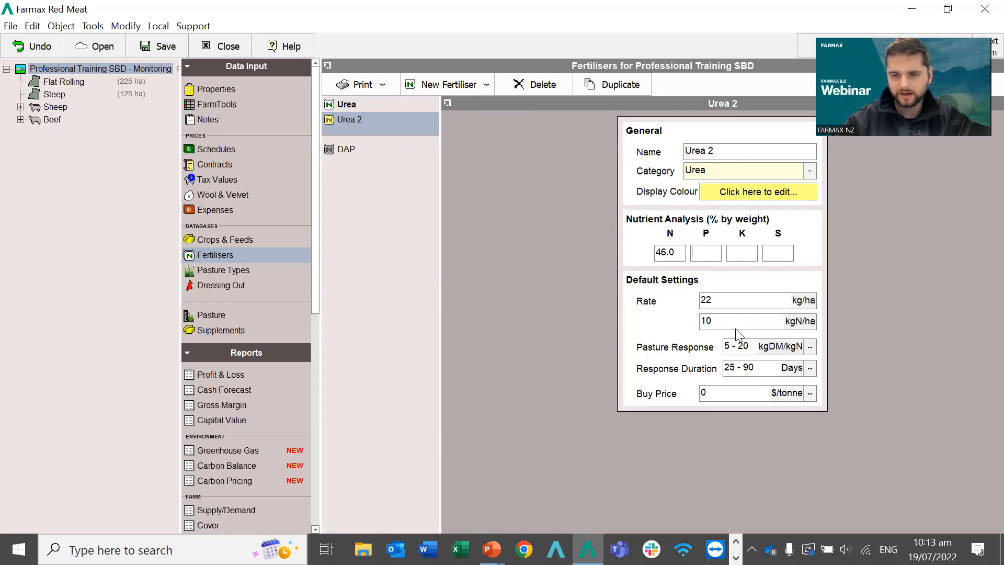
left_click(711, 392)
left_click_drag(711, 392, 680, 398)
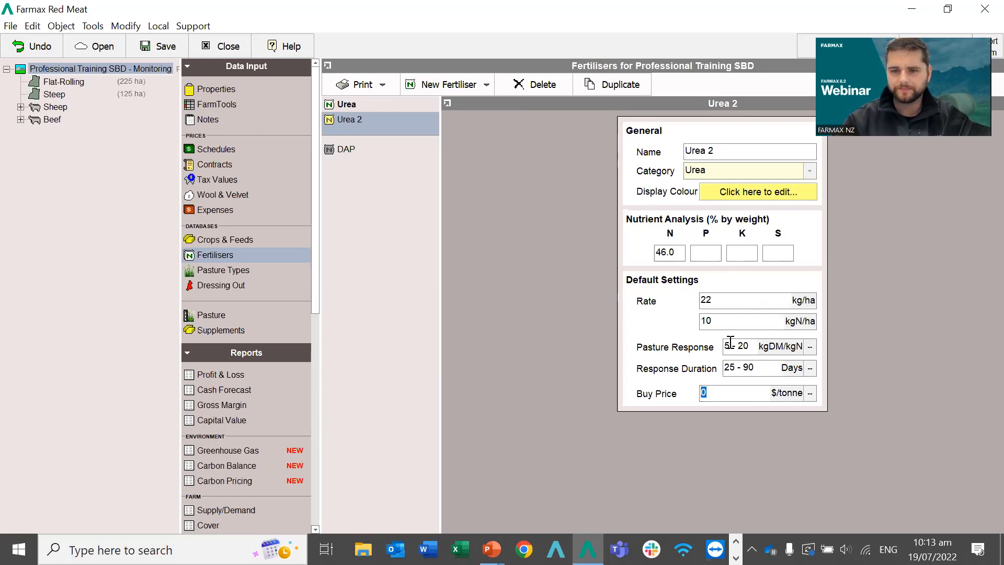
left_click(715, 322)
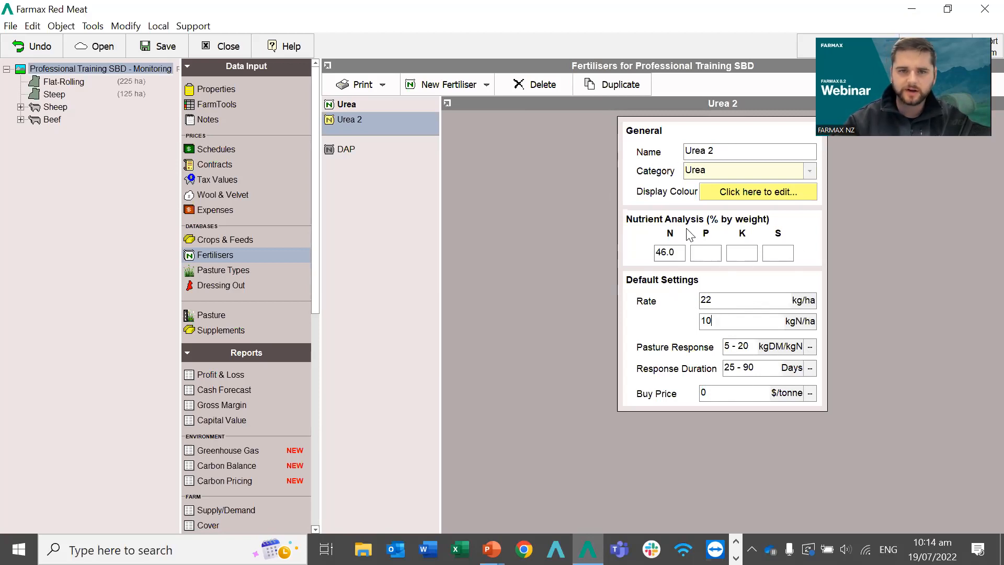
Delete Urea 2 so only Urea and DAP remain, then reselect Urea.
left_click(380, 125)
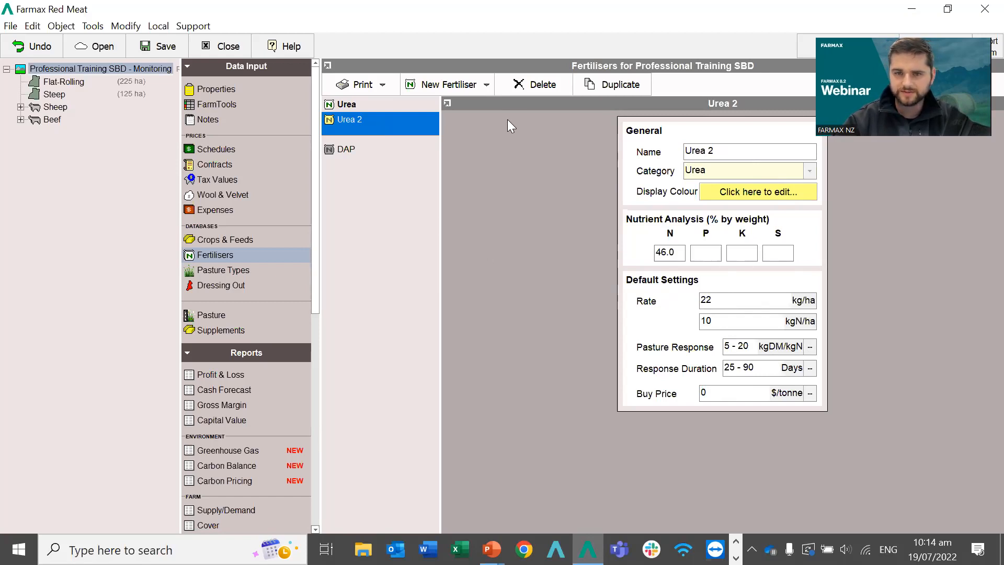
left_click(526, 88)
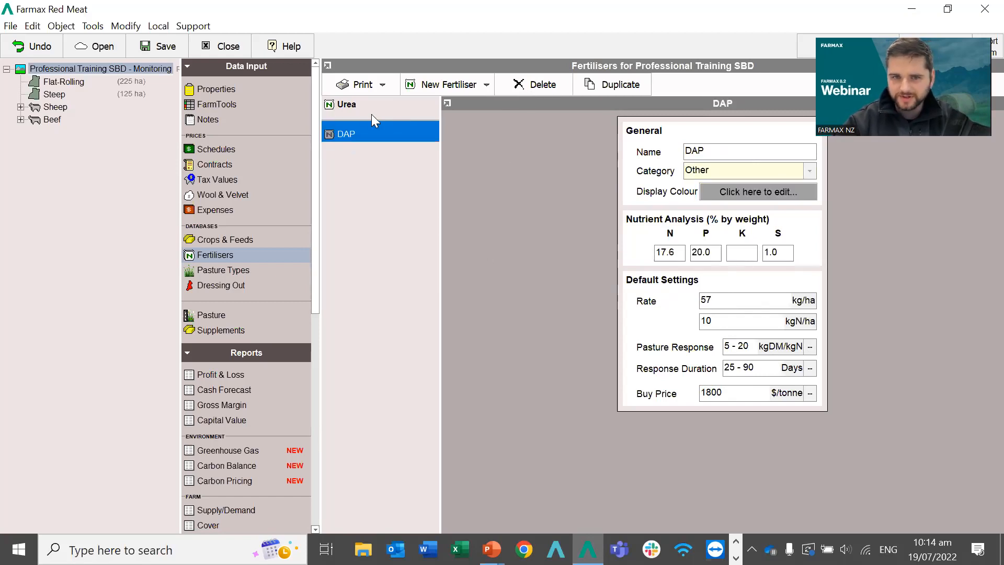
left_click(352, 104)
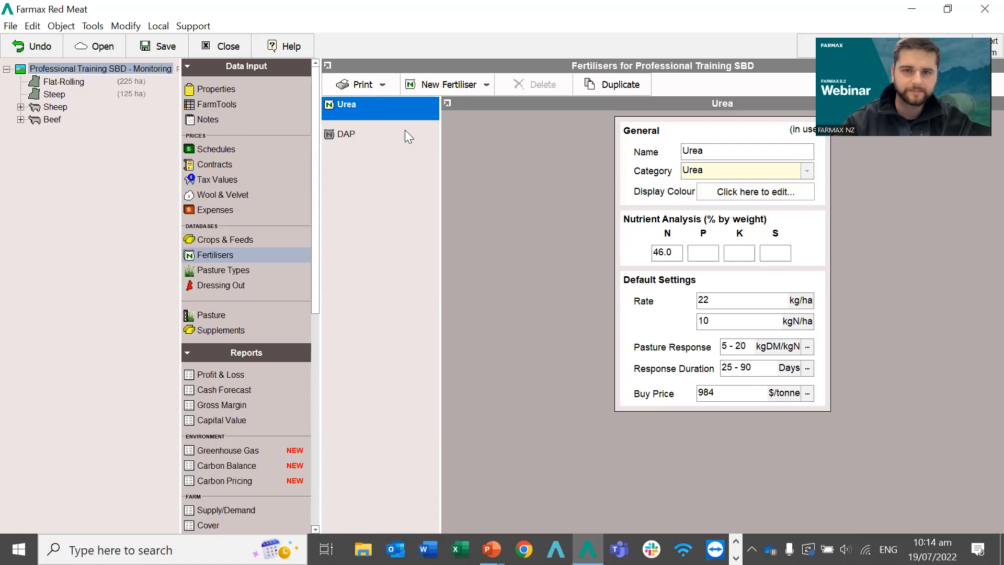
left_click(215, 253)
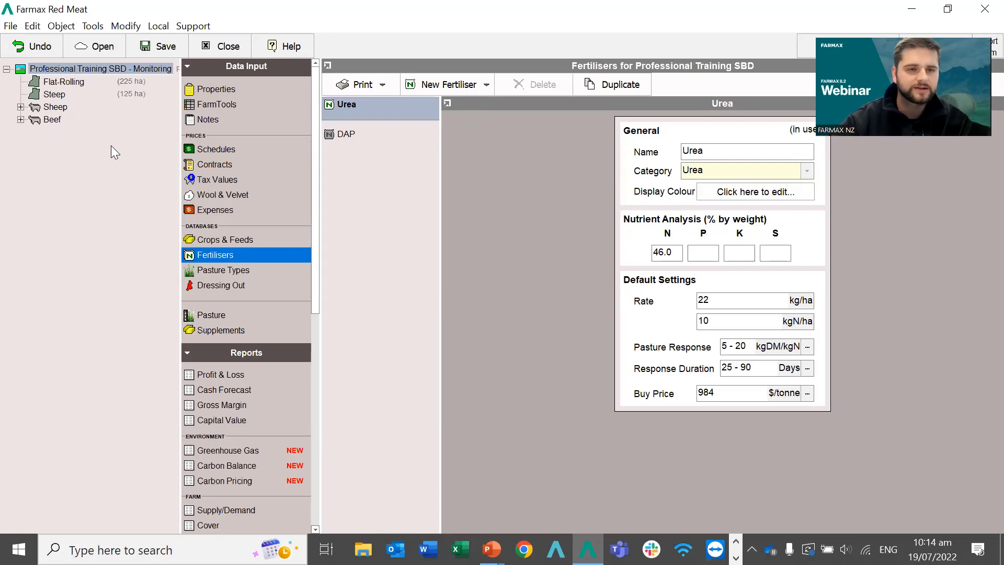
left_click(56, 82)
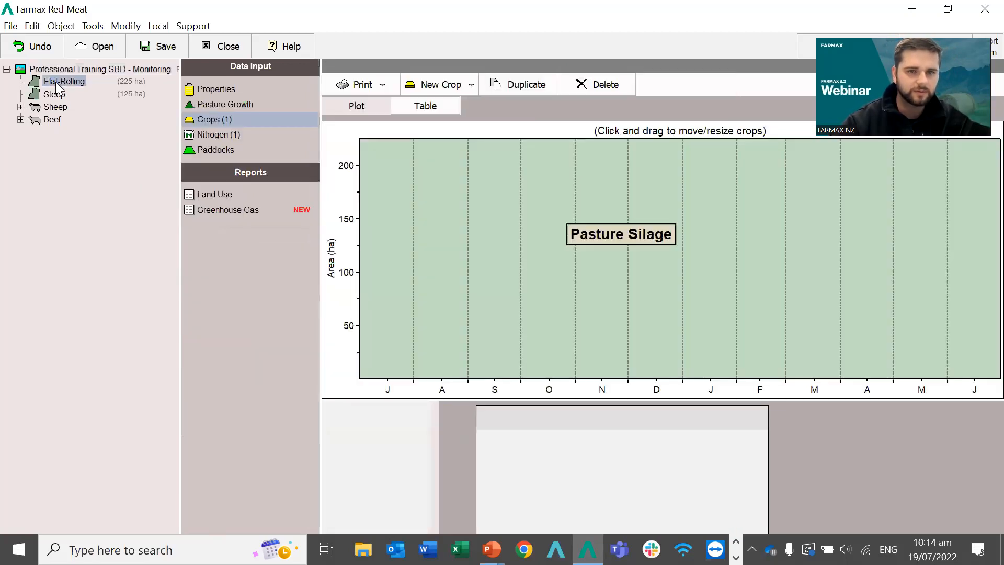
left_click(202, 134)
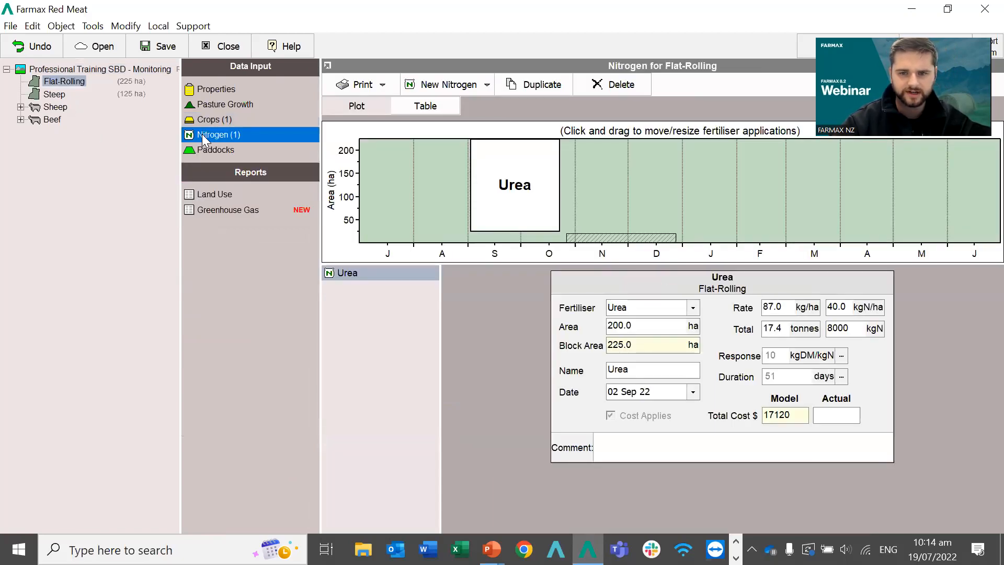
left_click_drag(180, 128, 174, 128)
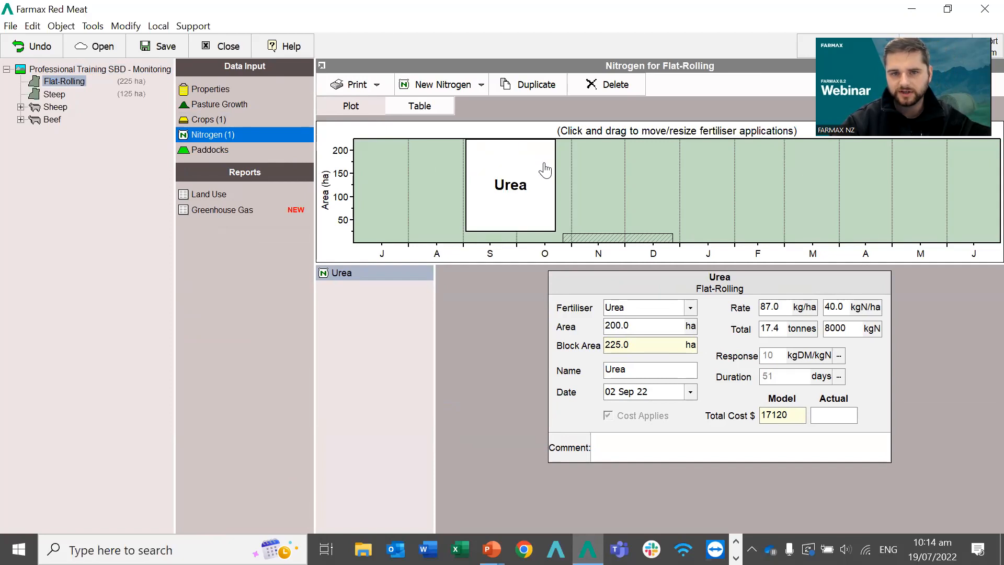
left_click(456, 86)
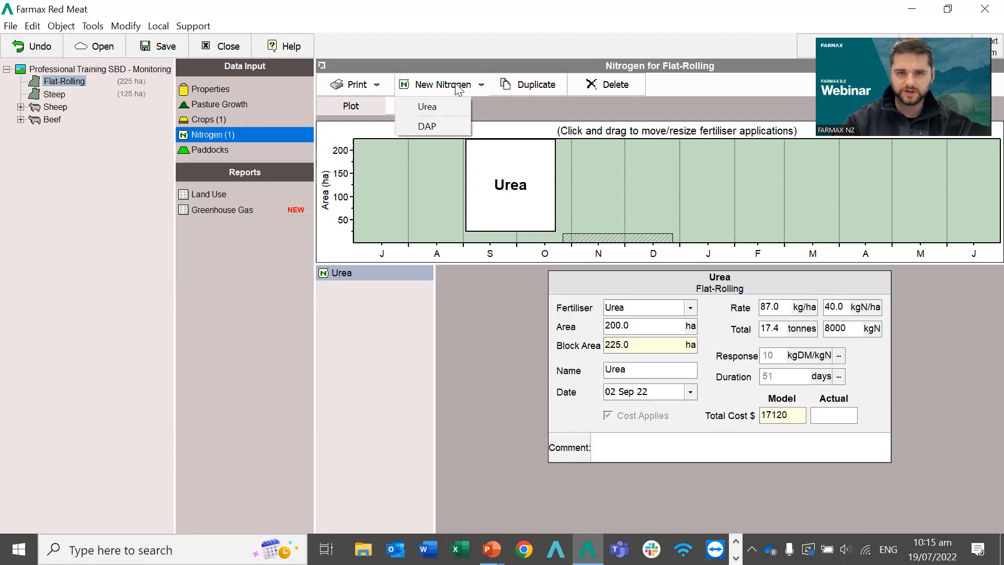
left_click(420, 188)
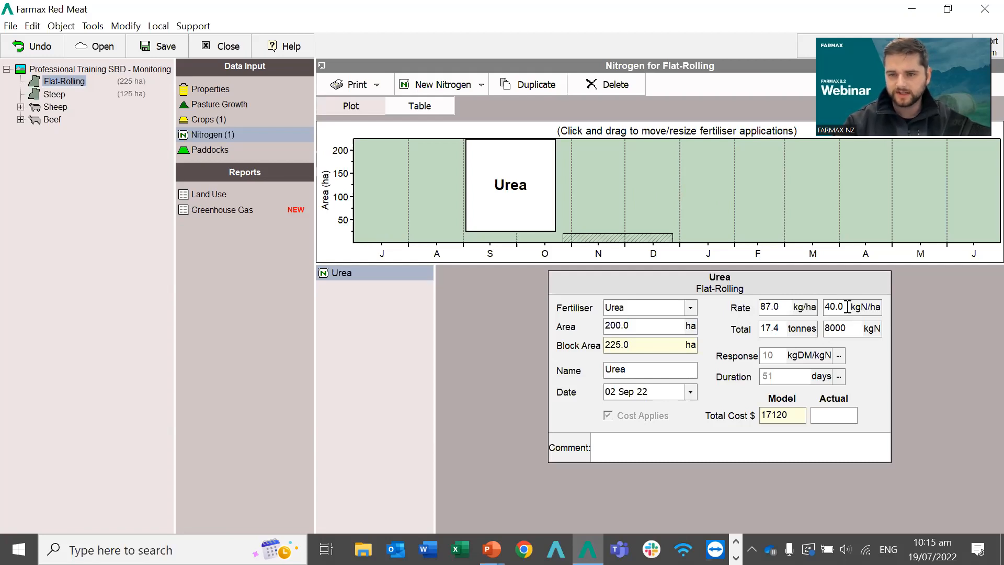
left_click_drag(847, 306, 821, 307)
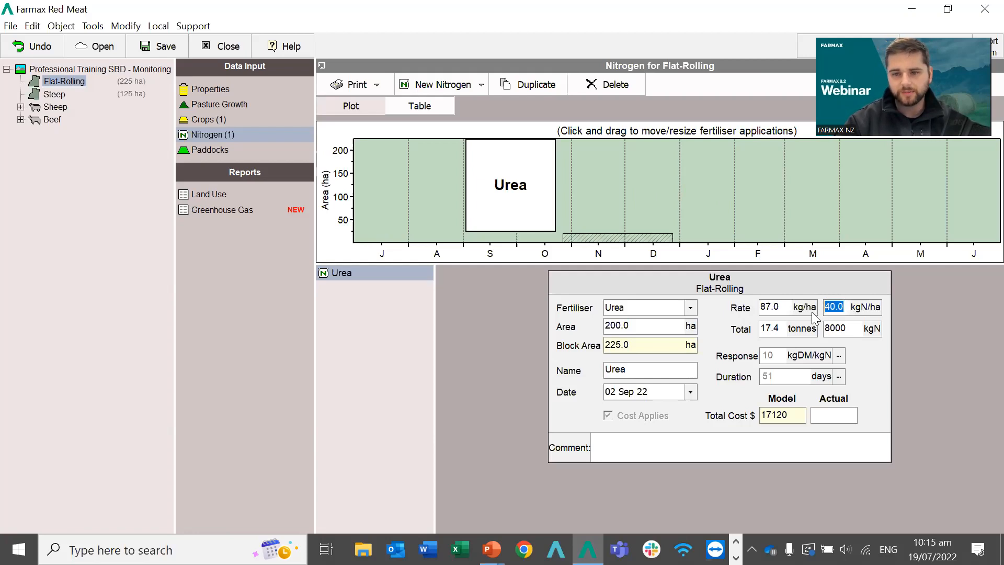
left_click(764, 306)
double_click(764, 306)
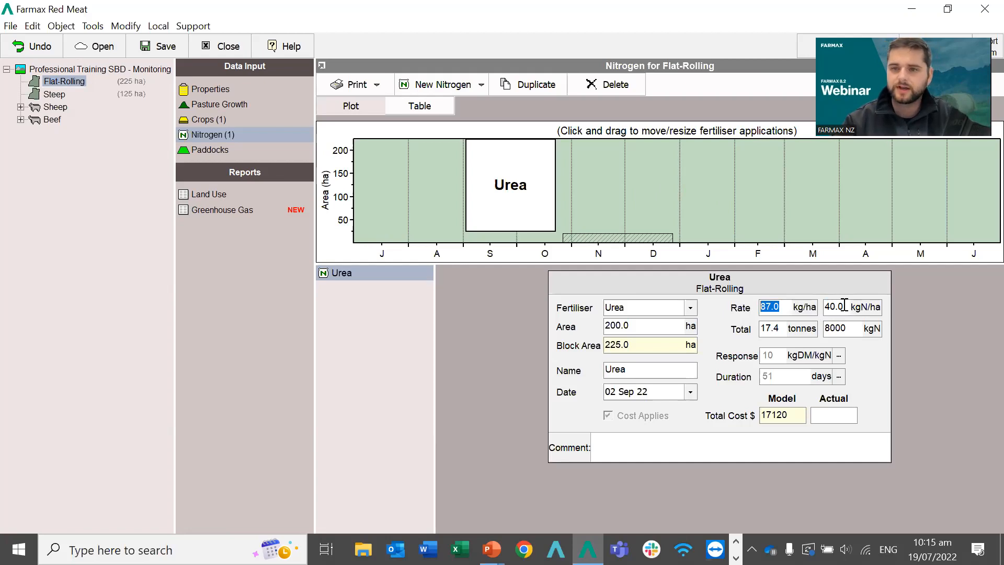
left_click(786, 308)
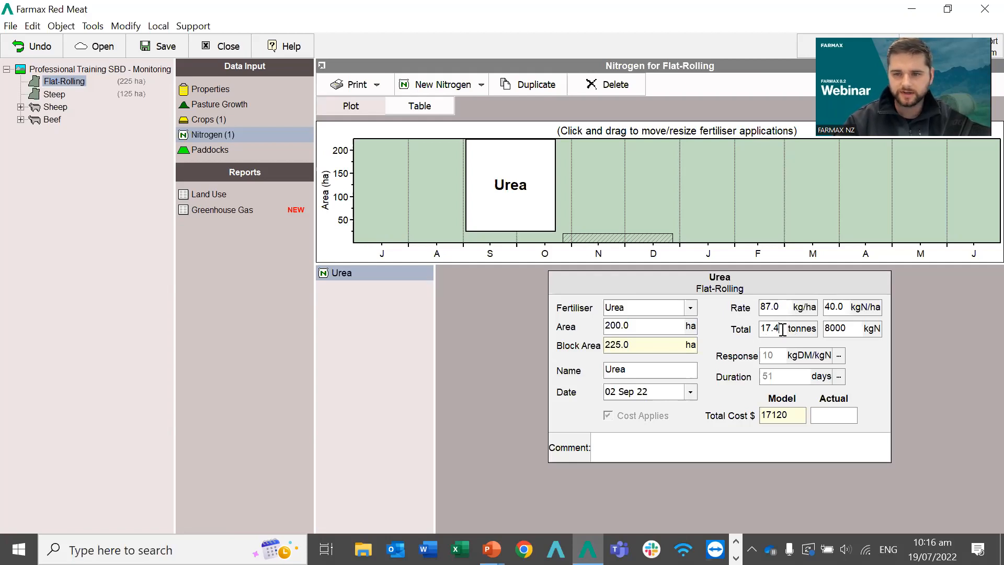
left_click_drag(773, 329, 757, 329)
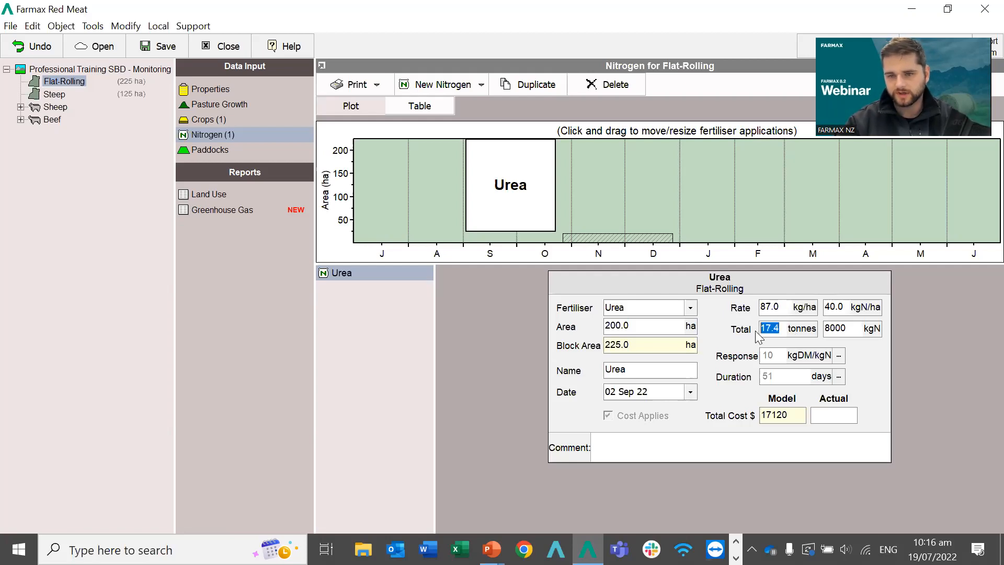
left_click(851, 328)
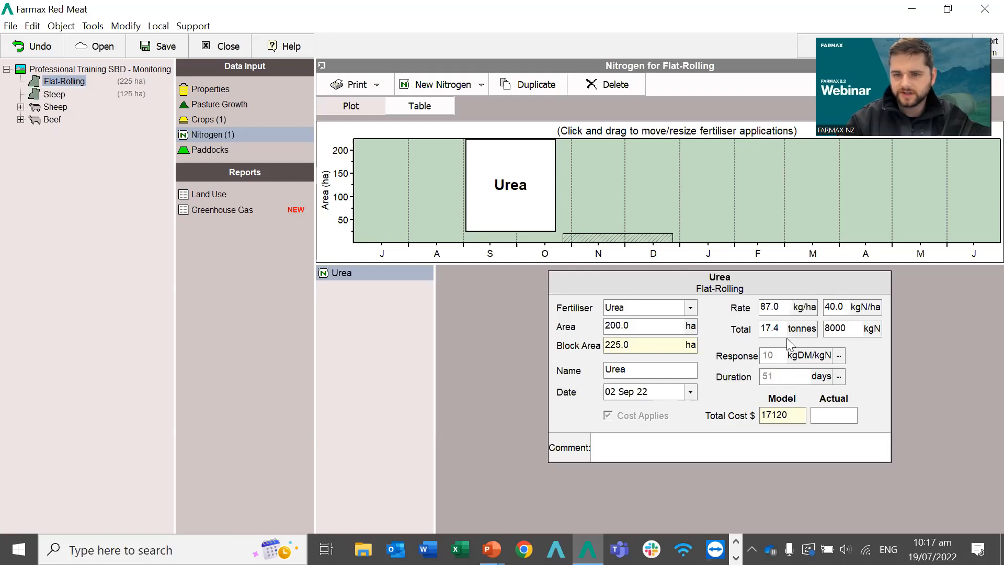
left_click(775, 378)
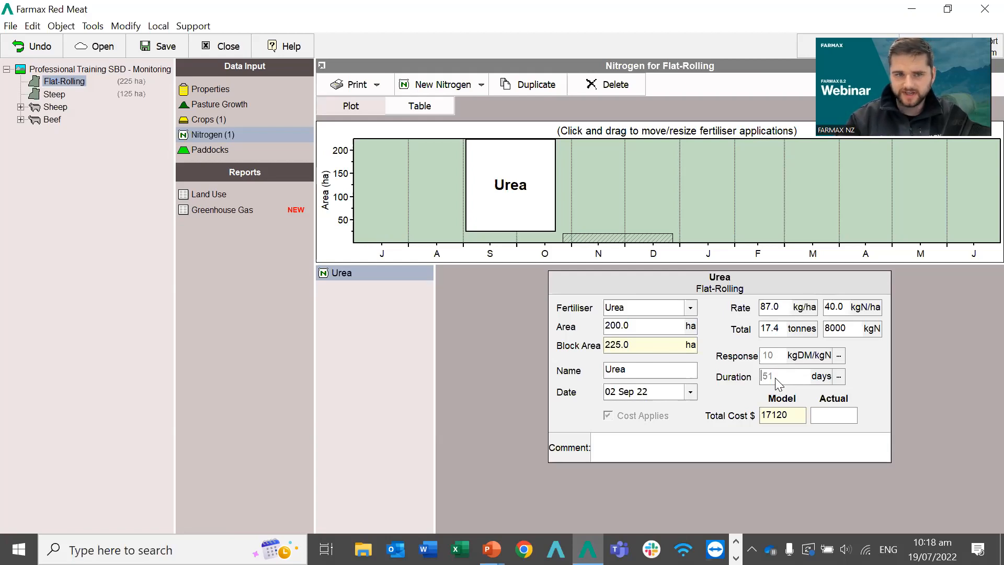
left_click(773, 360)
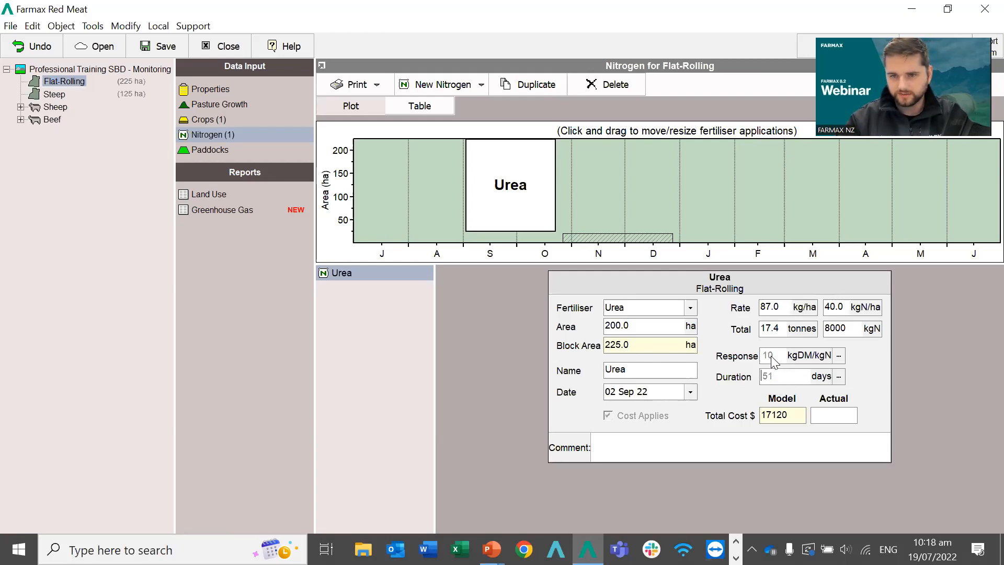
double_click(773, 357)
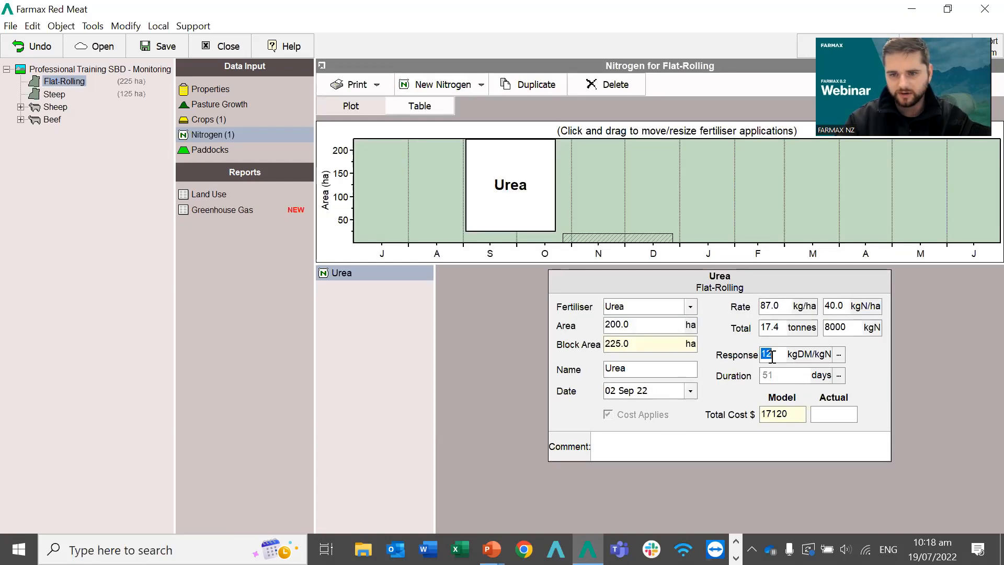
type("3")
key("BackSpace")
type("45")
key("Return")
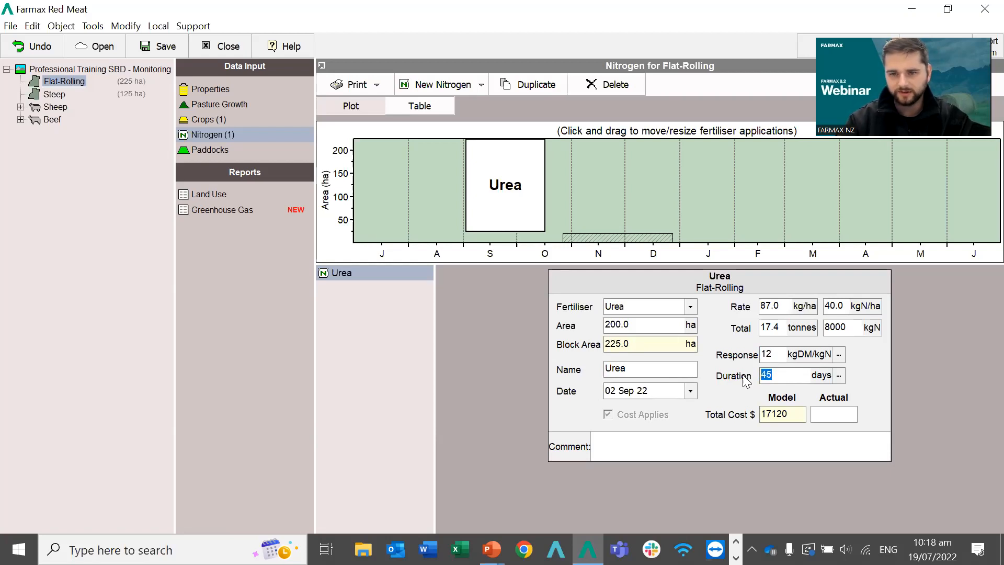
key("BackSpace")
key("Return")
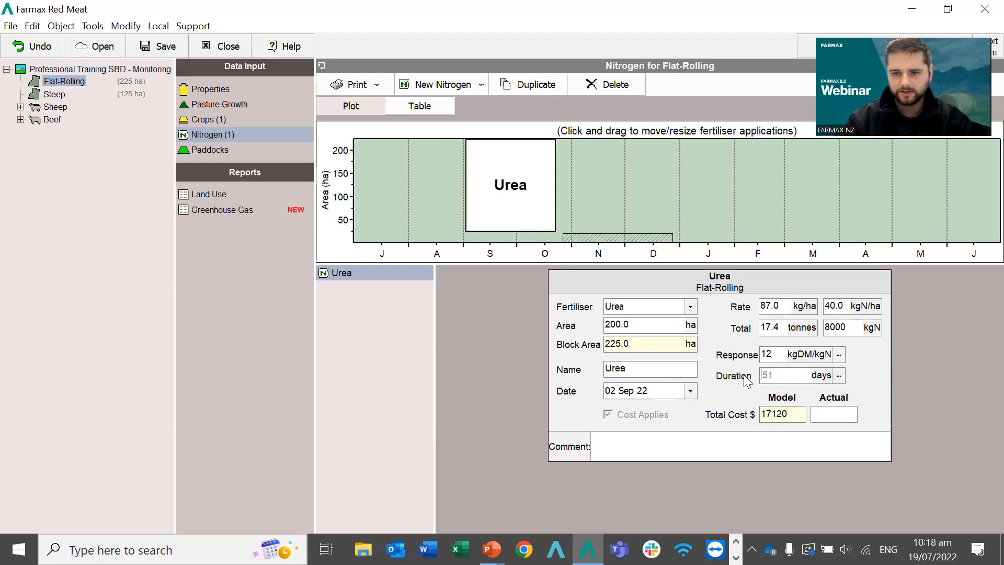
double_click(767, 355)
key("BackSpace")
key("Return")
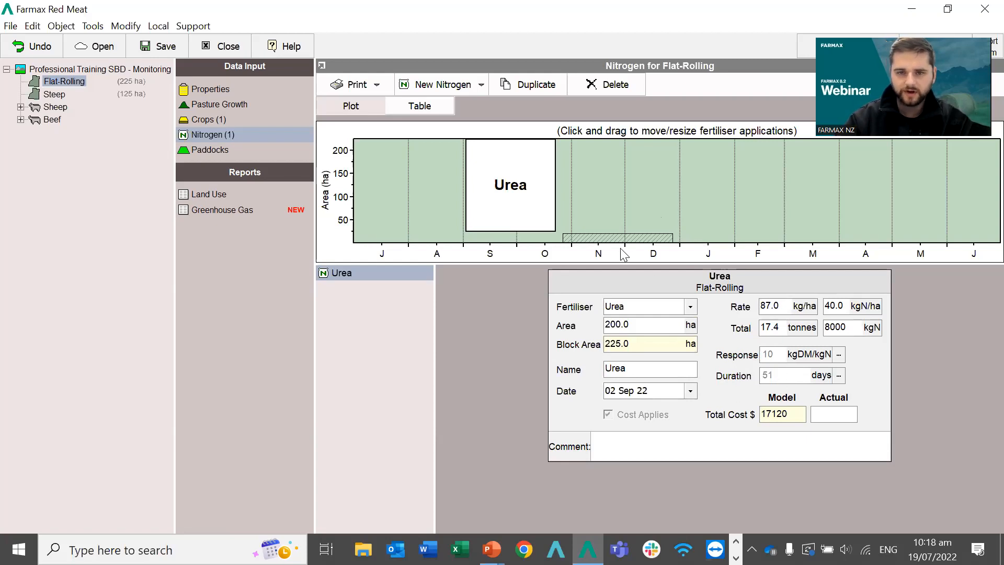
Move the Urea application on the nitrogen chart to 04 Sep 22.
left_click_drag(507, 198, 696, 193)
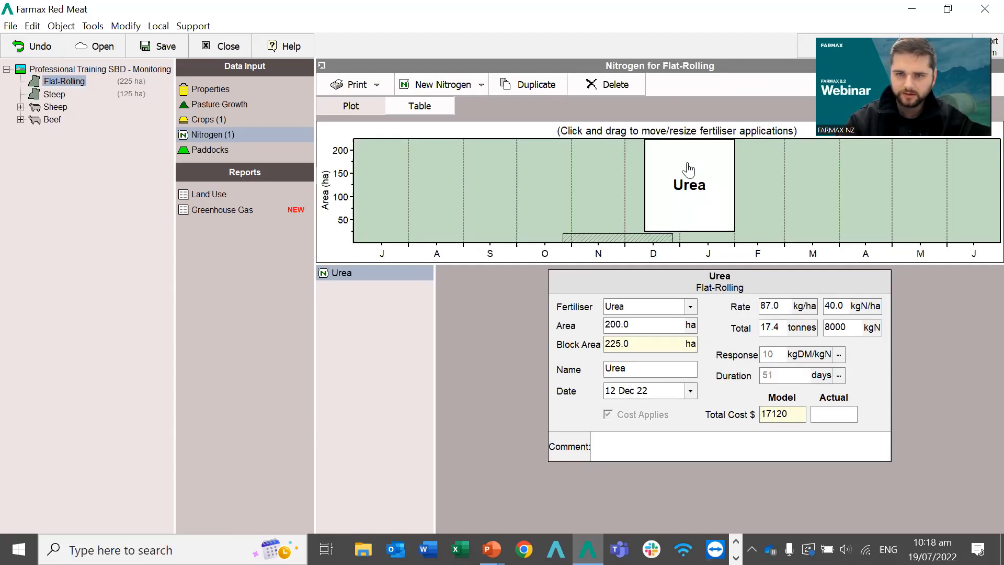
left_click(382, 160)
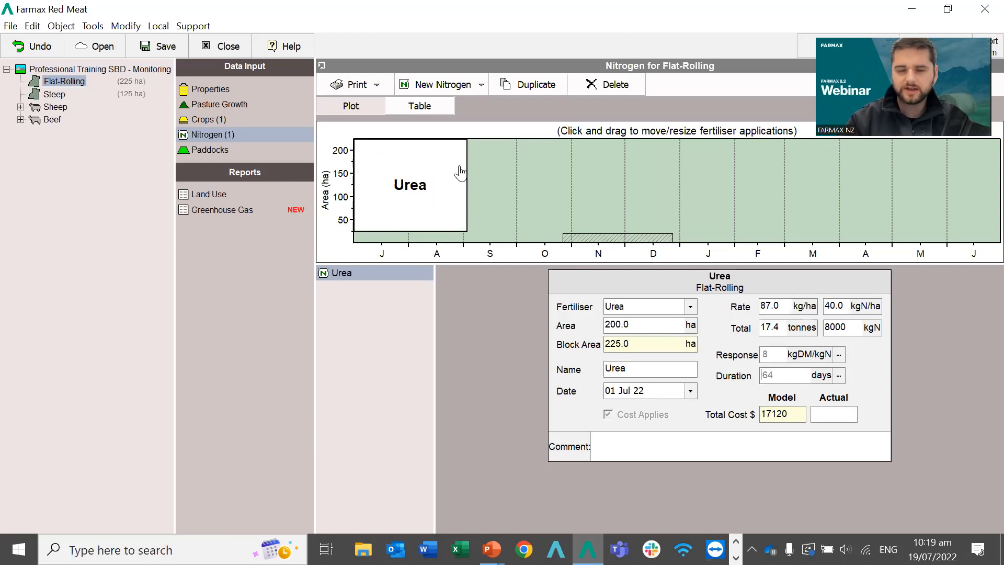
left_click_drag(390, 173, 504, 162)
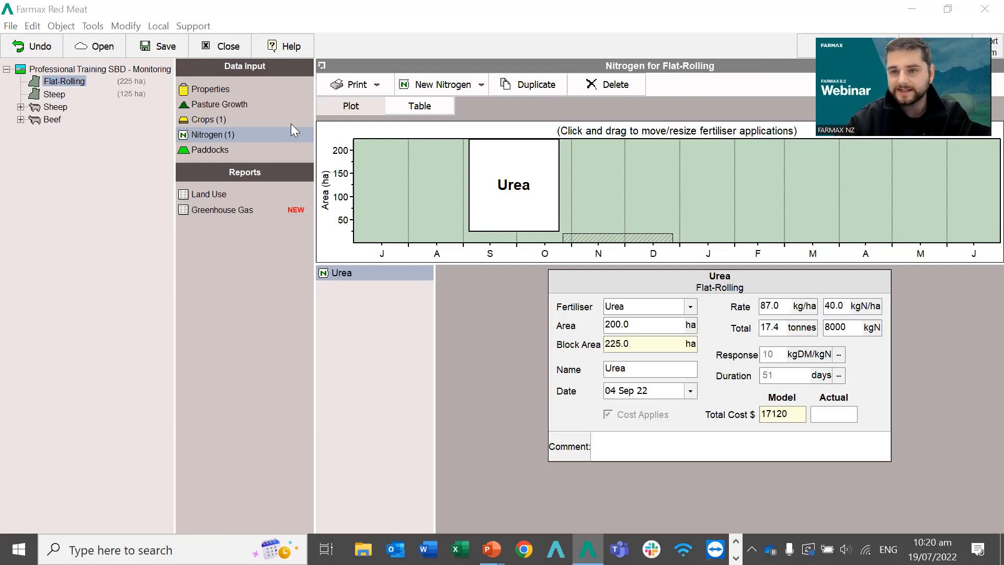
Return to the farm root to show the farm-wide Fertilisers list with Urea and DAP.
left_click(60, 83)
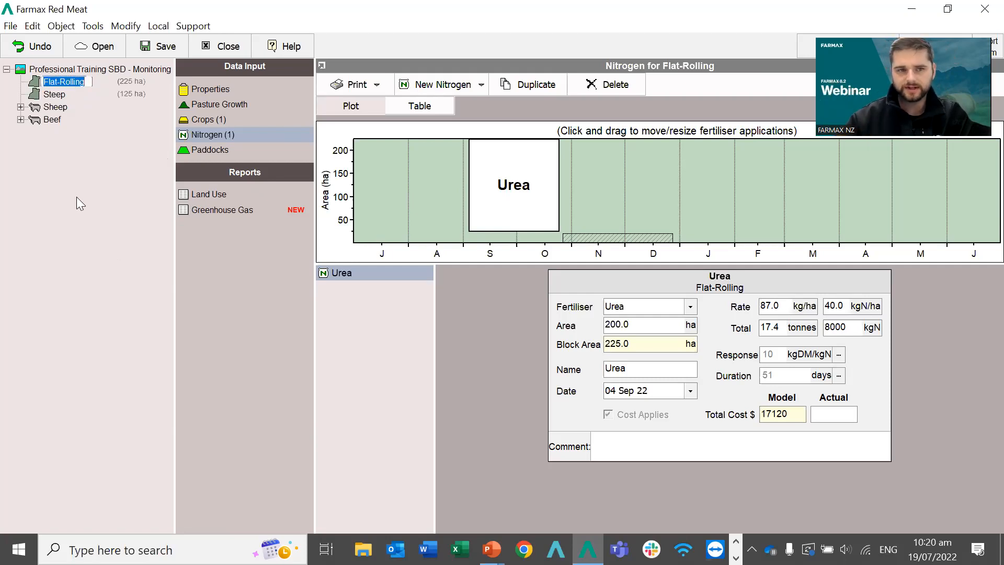
left_click(76, 152)
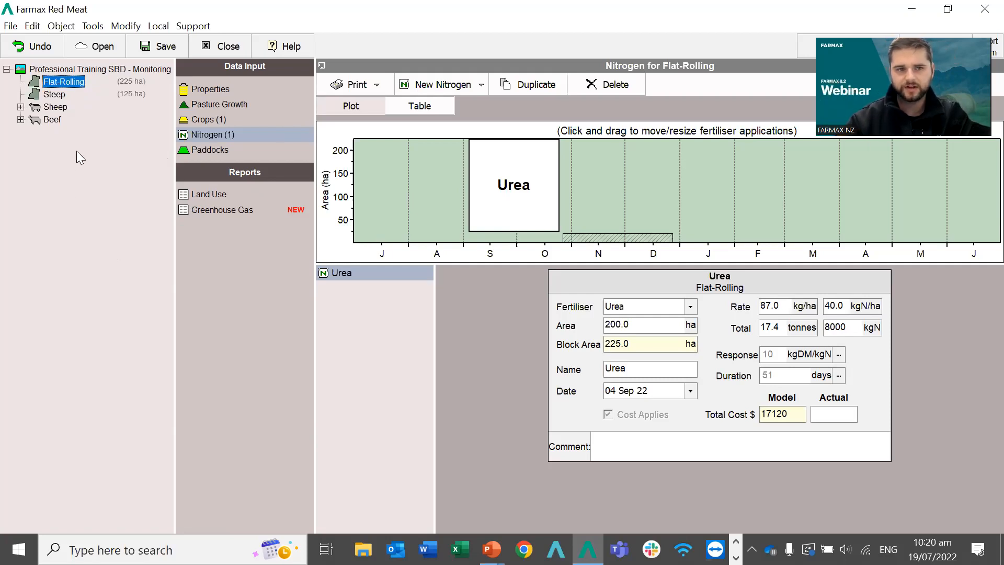
left_click(70, 70)
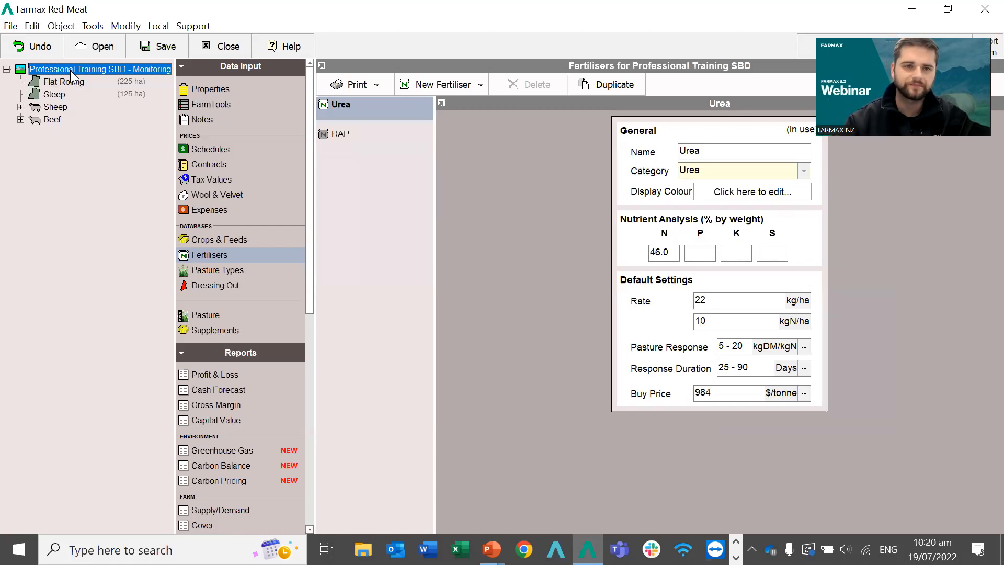
In the farm's Fertilisers list, look at DAP and select Urea.
left_click(62, 78)
left_click(61, 67)
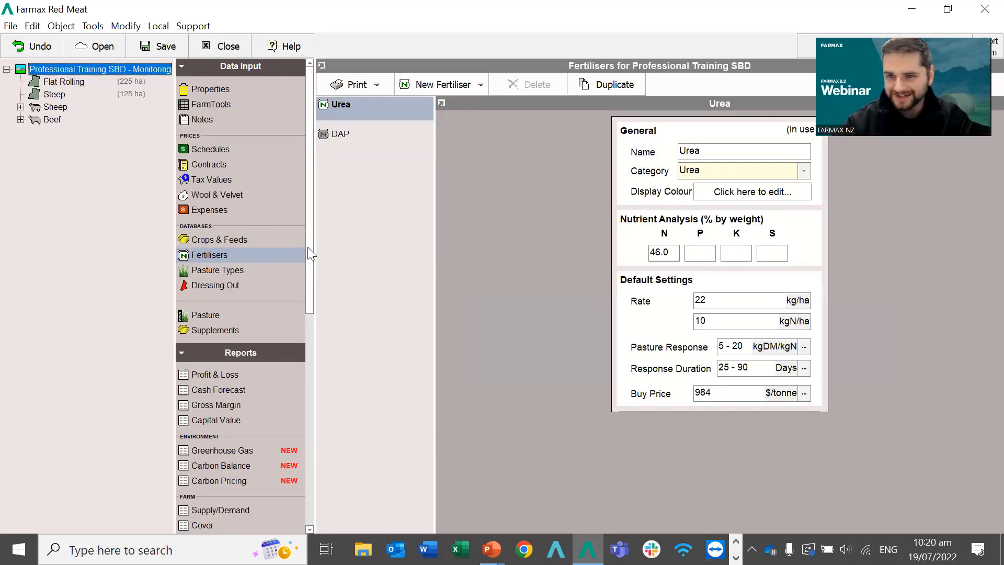
left_click(214, 255)
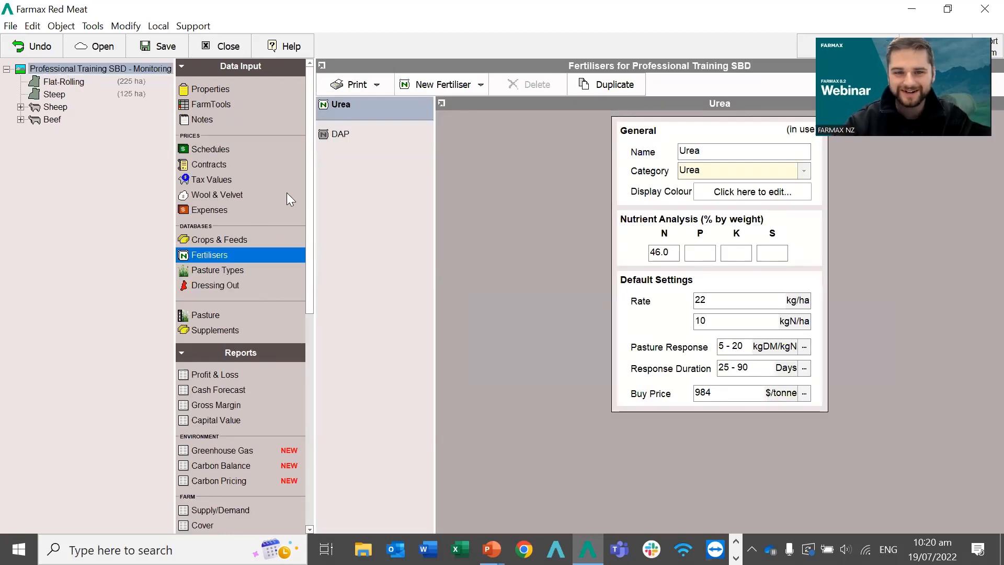
left_click(364, 114)
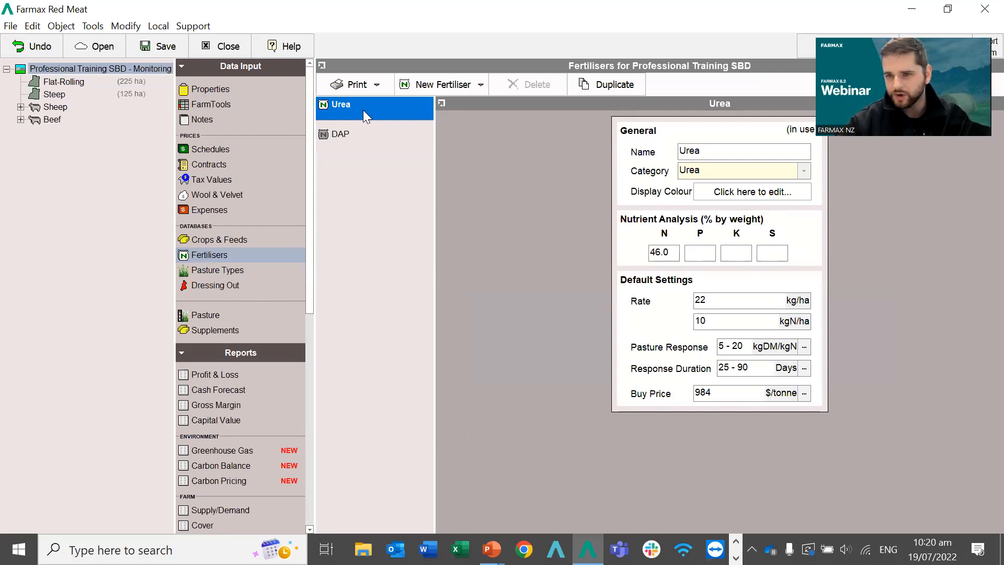
left_click(344, 135)
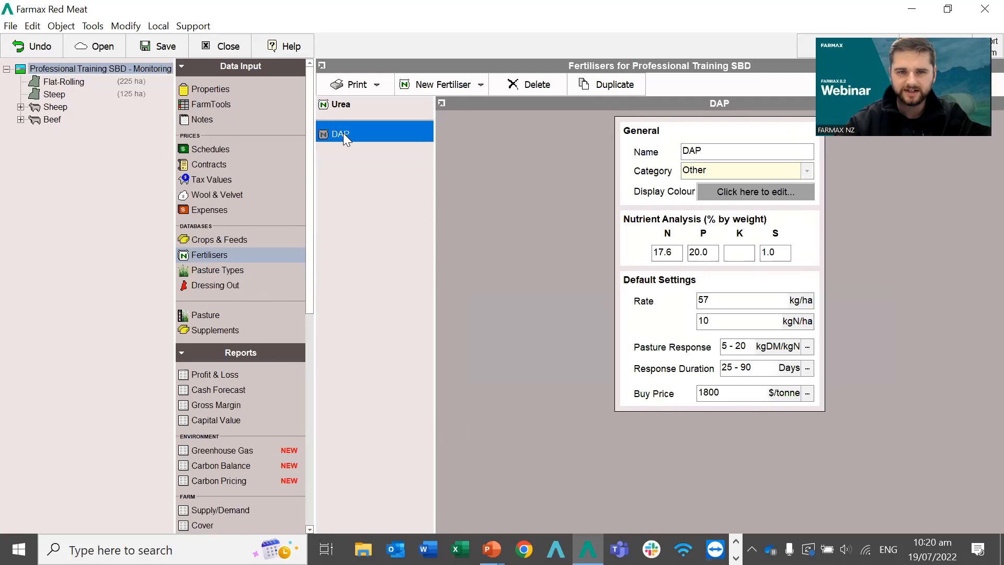
left_click(357, 105)
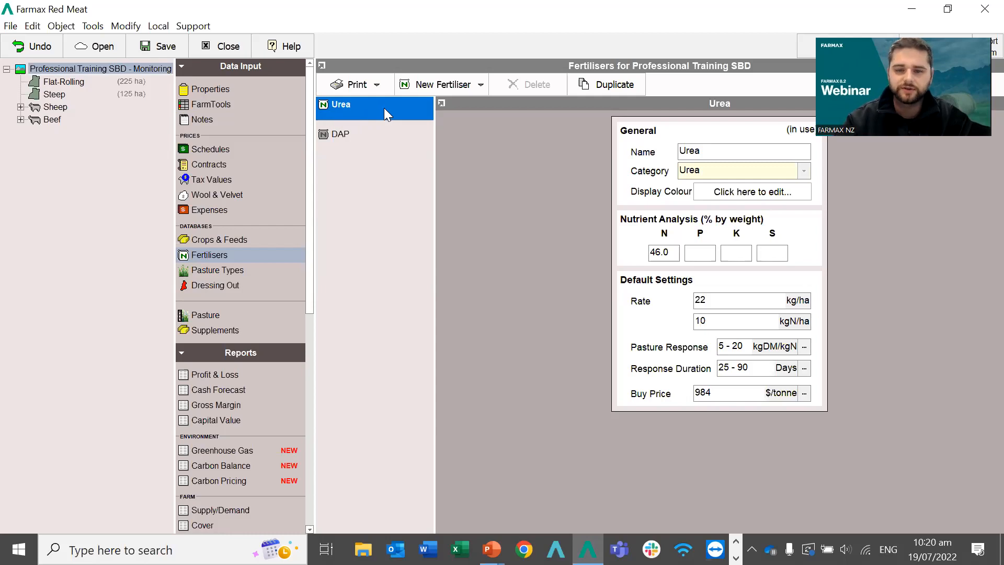
Open the monthly price table from Urea's 984 $/tonne Buy Price.
left_click(720, 391)
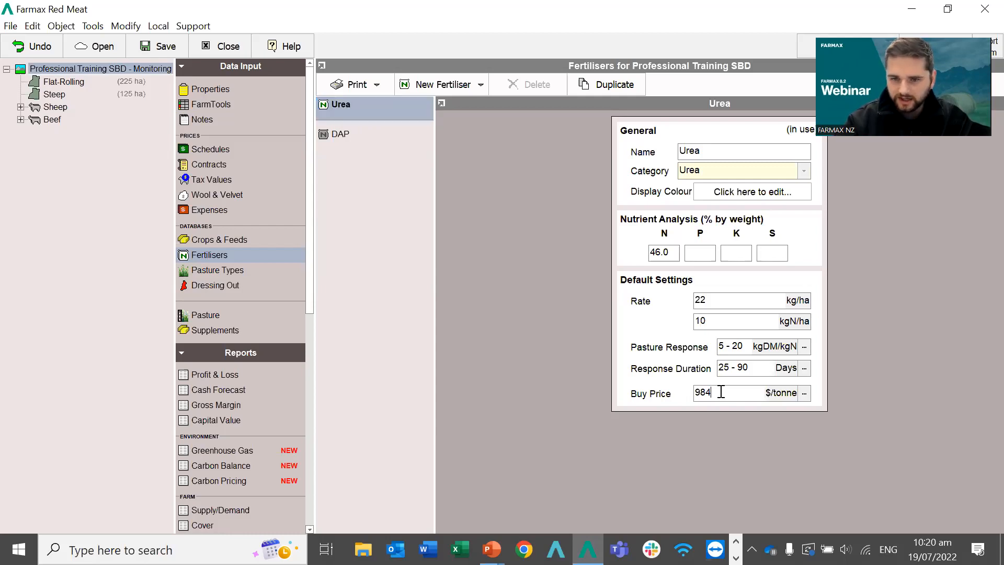
left_click_drag(721, 392, 678, 395)
left_click(724, 396)
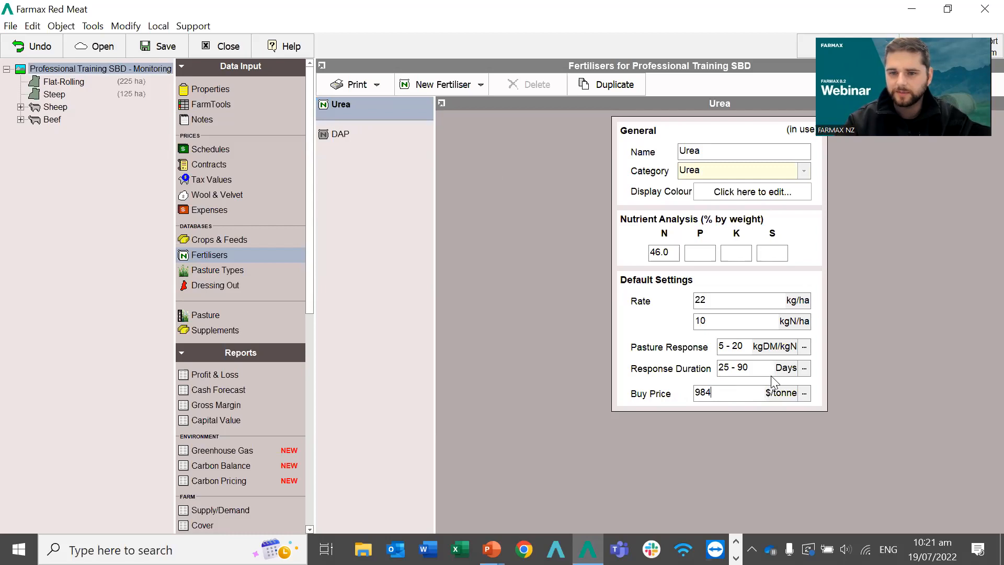
double_click(712, 391)
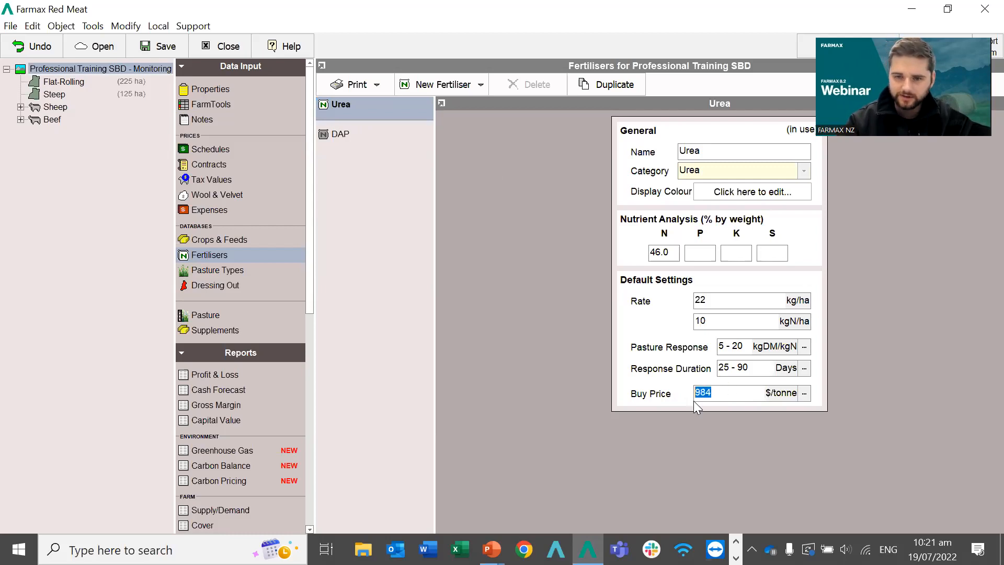
left_click(730, 387)
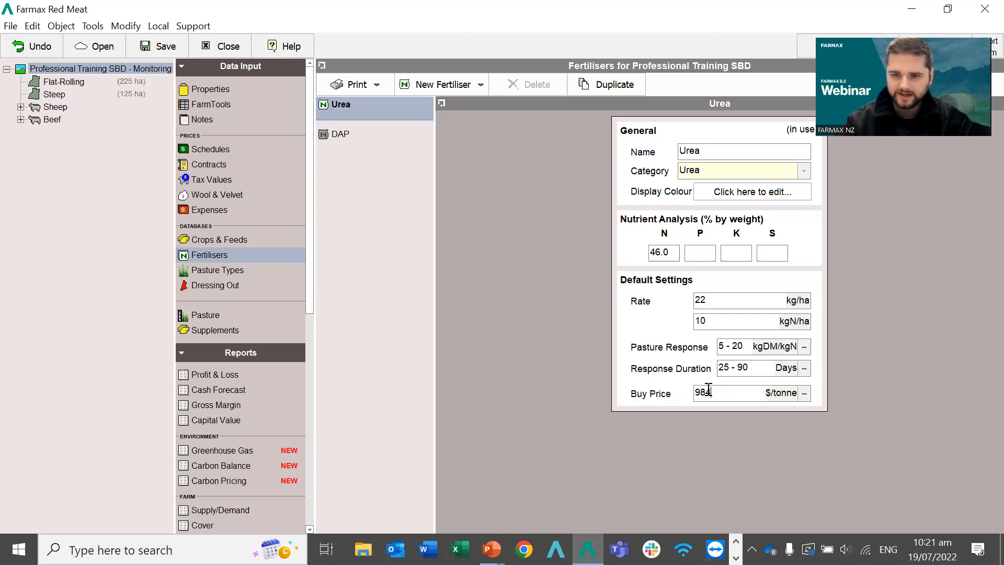
left_click(805, 397)
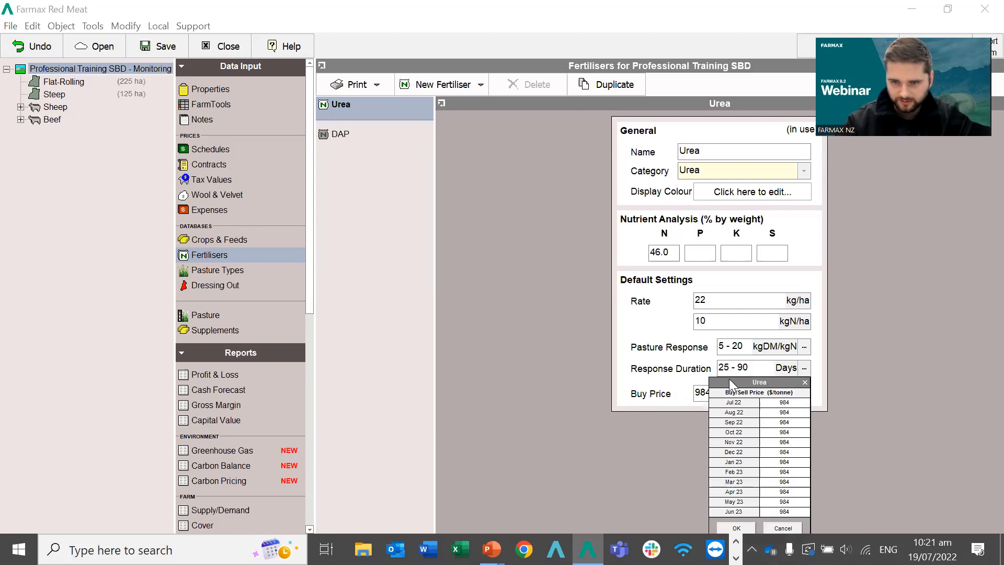
Step through Urea's monthly prices, then cancel, leaving the 984 $/tonne buy price unchanged.
left_click(788, 402)
key("Down")
key("Down")
key("Down")
key("Down")
key("Down")
key("Down")
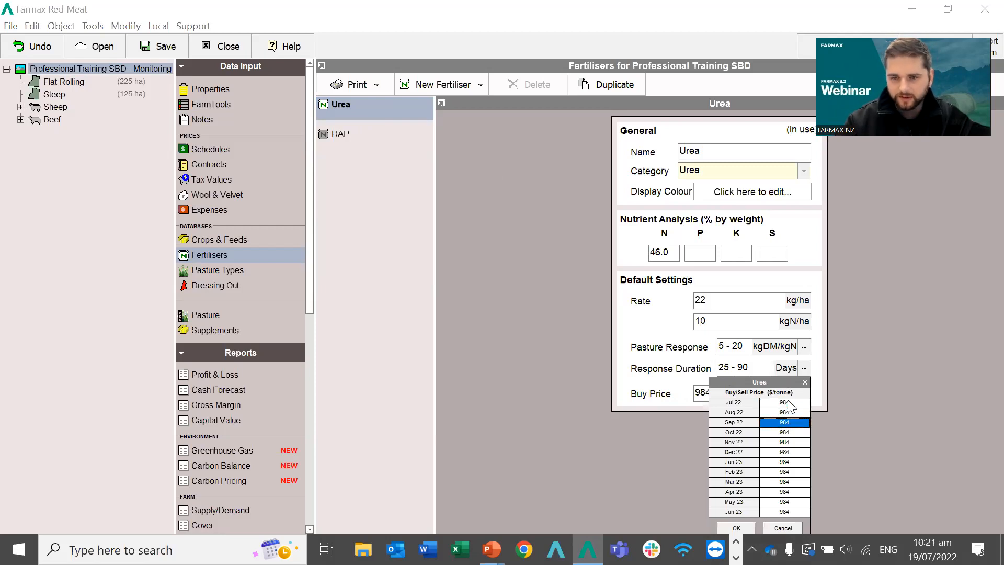
key("Down")
key("Up")
key("Up")
key("Up")
key("Up")
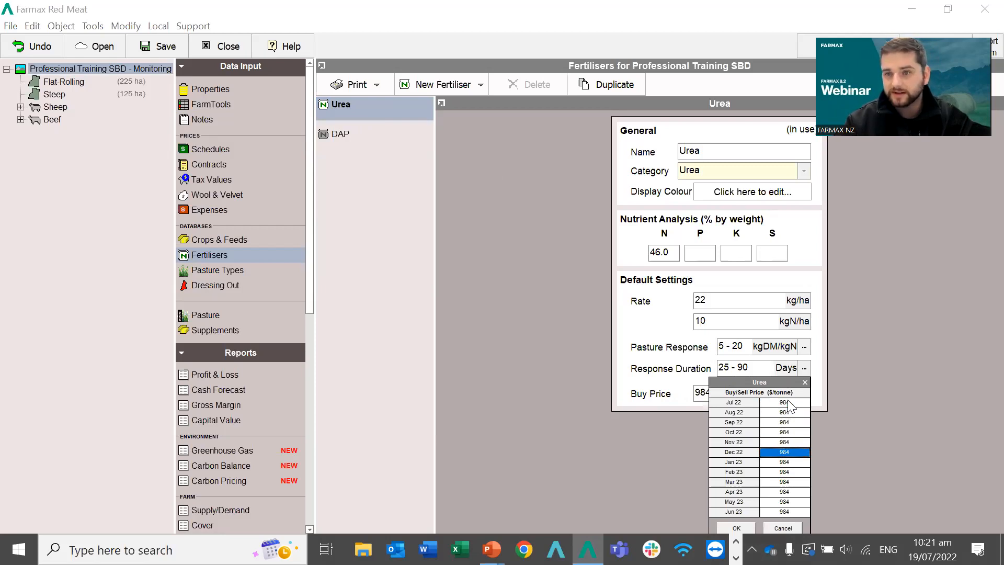
key("Up")
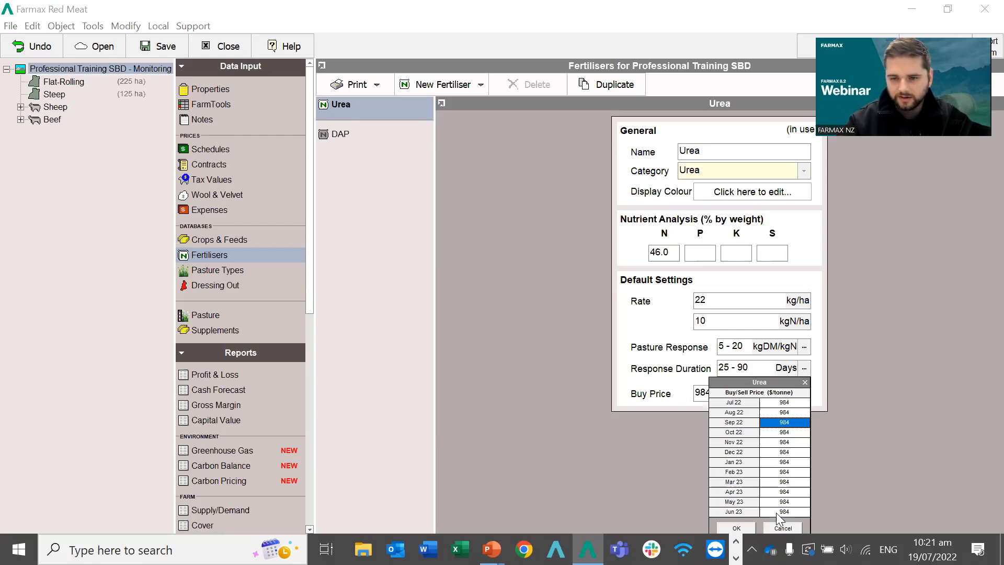
left_click(771, 529)
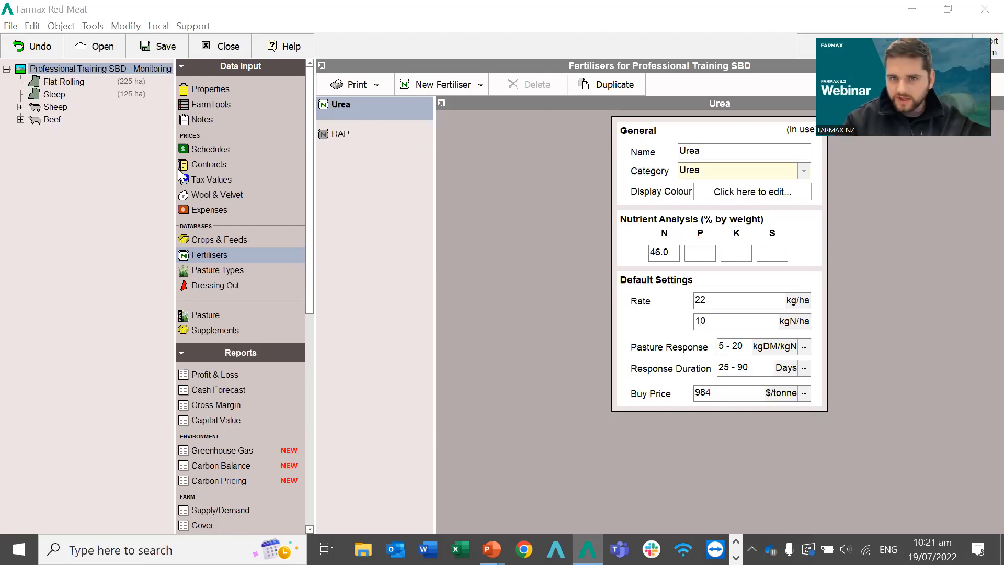
Open the whole-farm Carbon Pricing report, showing 1,174 t CO2e gross emissions and no claimable credit.
left_click(405, 240)
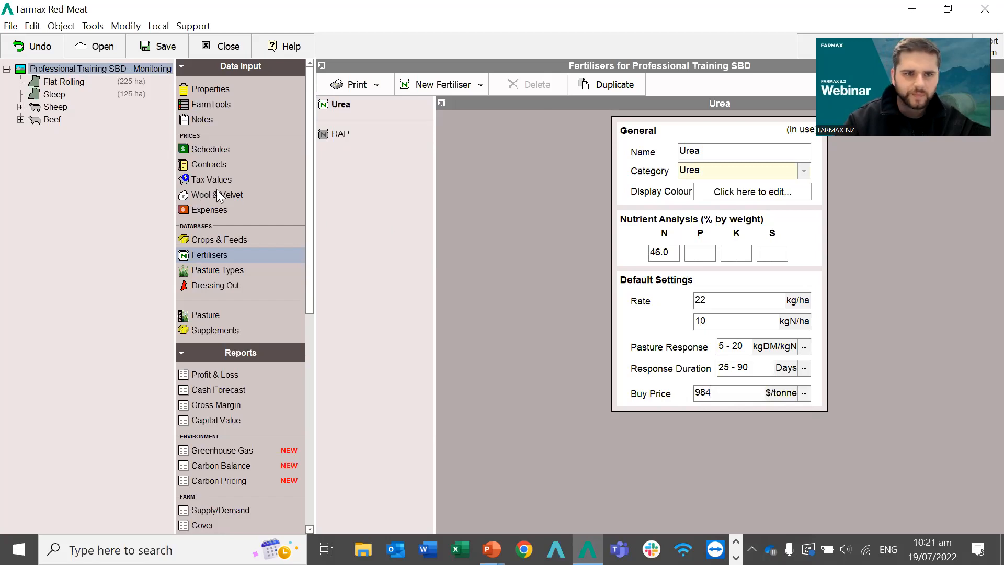
scroll(232, 304, "down", 2)
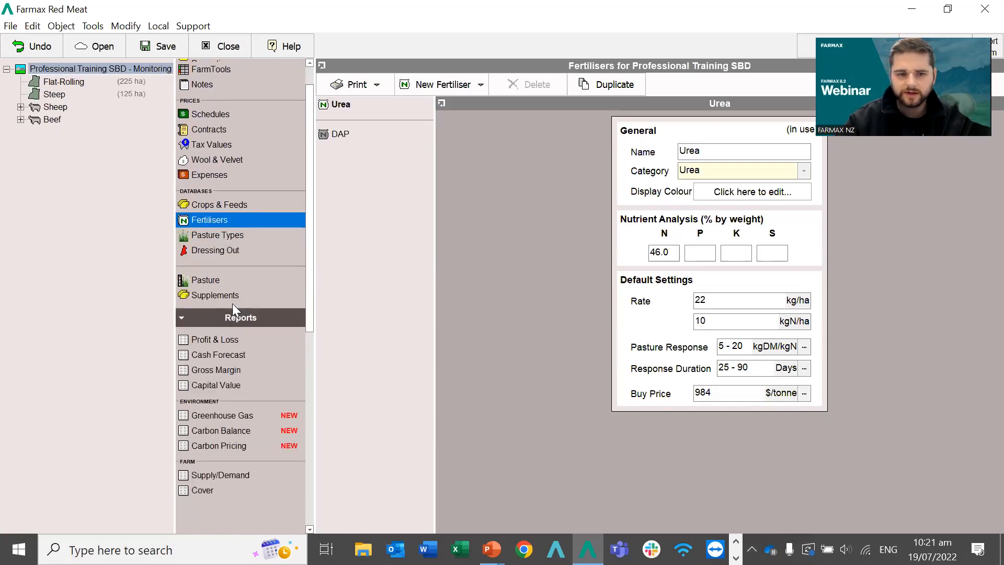
scroll(232, 304, "down", 1)
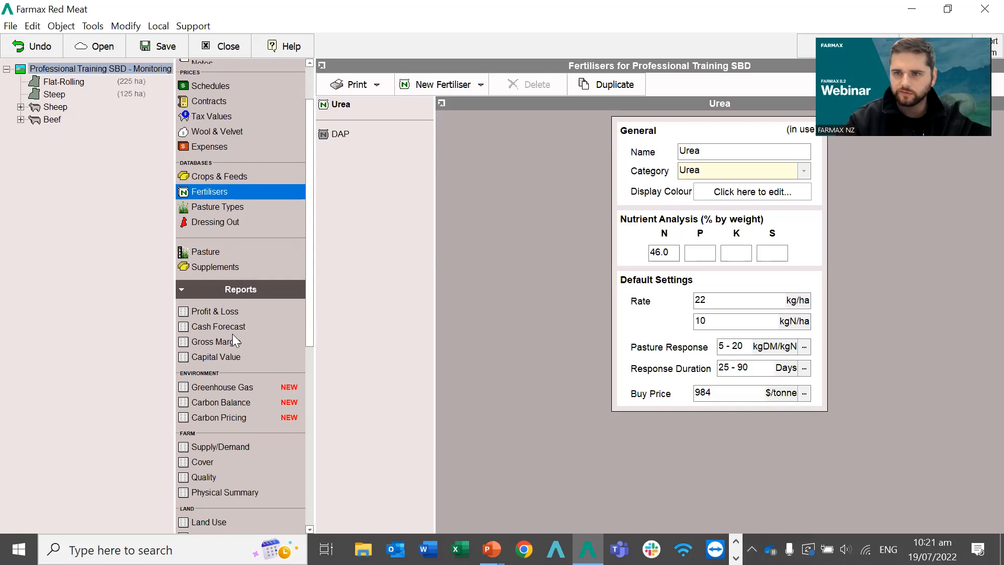
left_click_drag(310, 240, 311, 298)
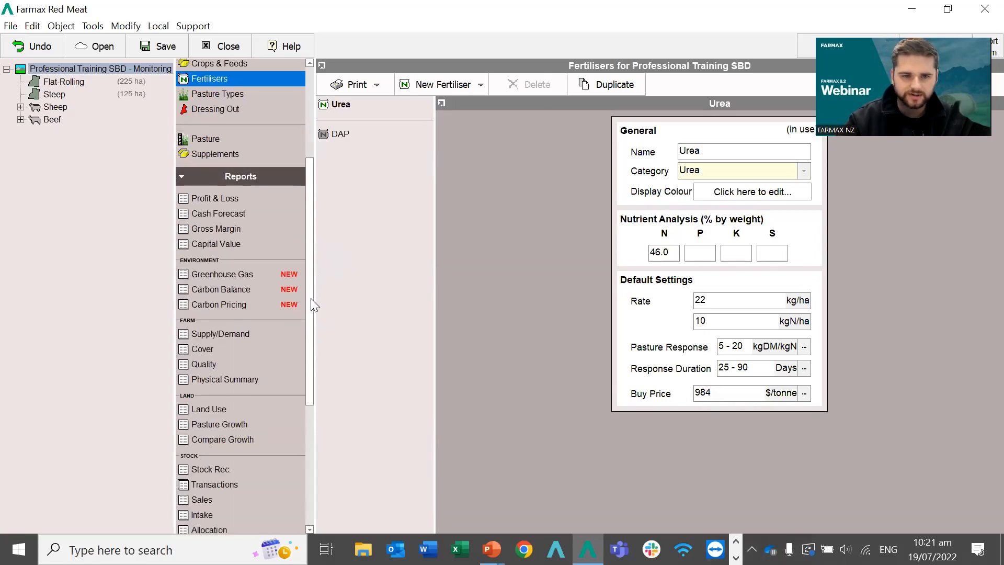
left_click(226, 305)
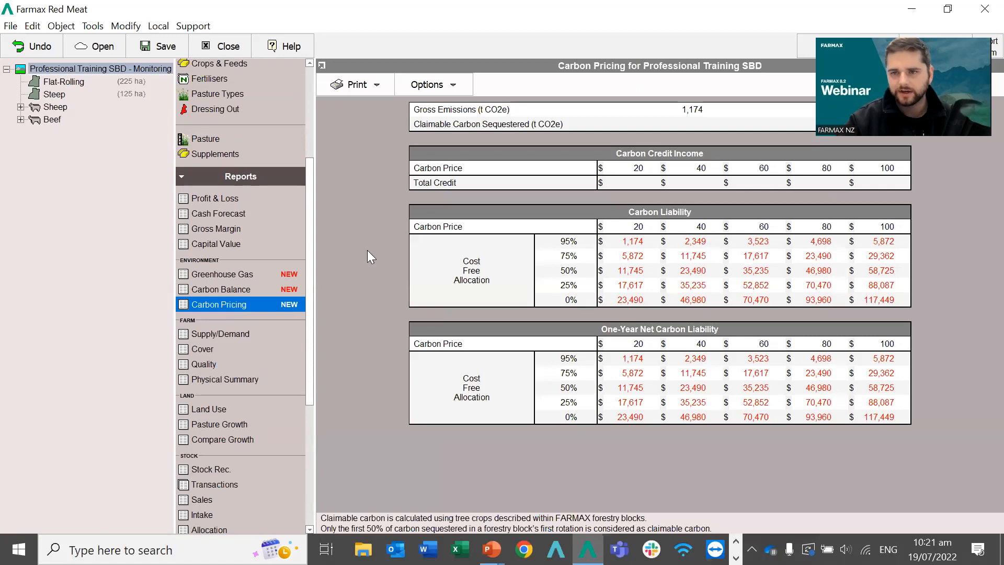
left_click(66, 70)
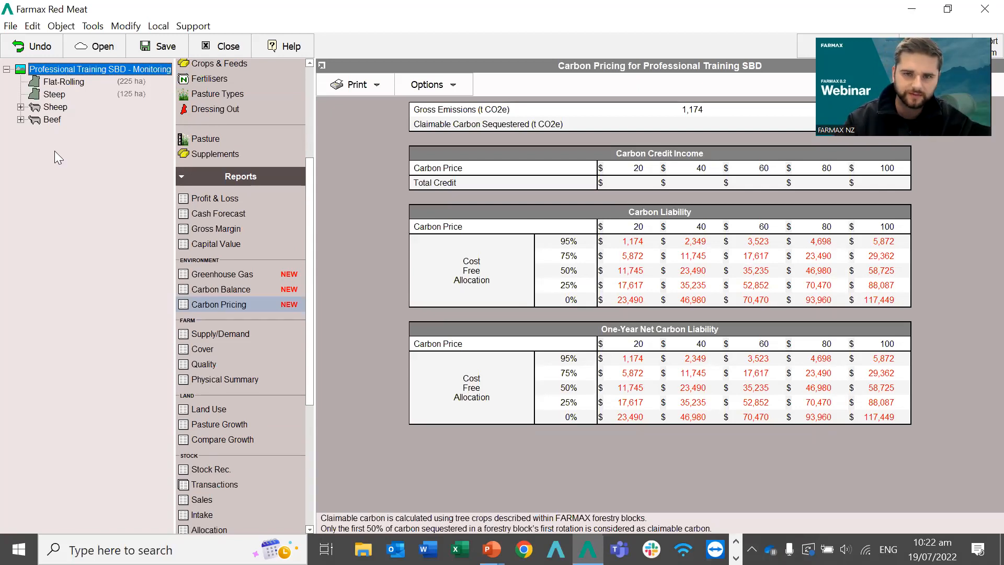
Create a 20.0 ha block named Forestry under the farm and show its empty Crops list.
right_click(44, 77)
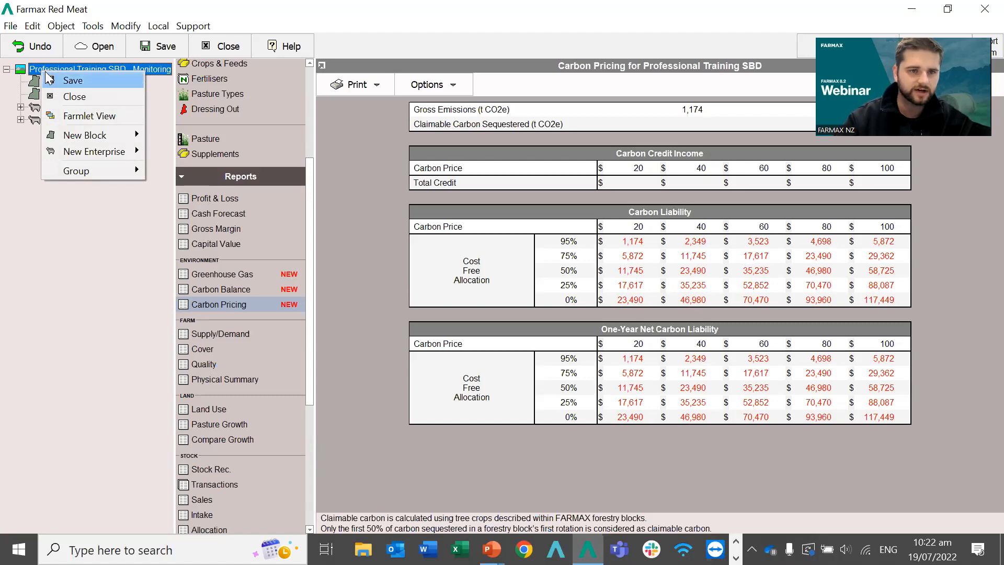
mouse_move(69, 136)
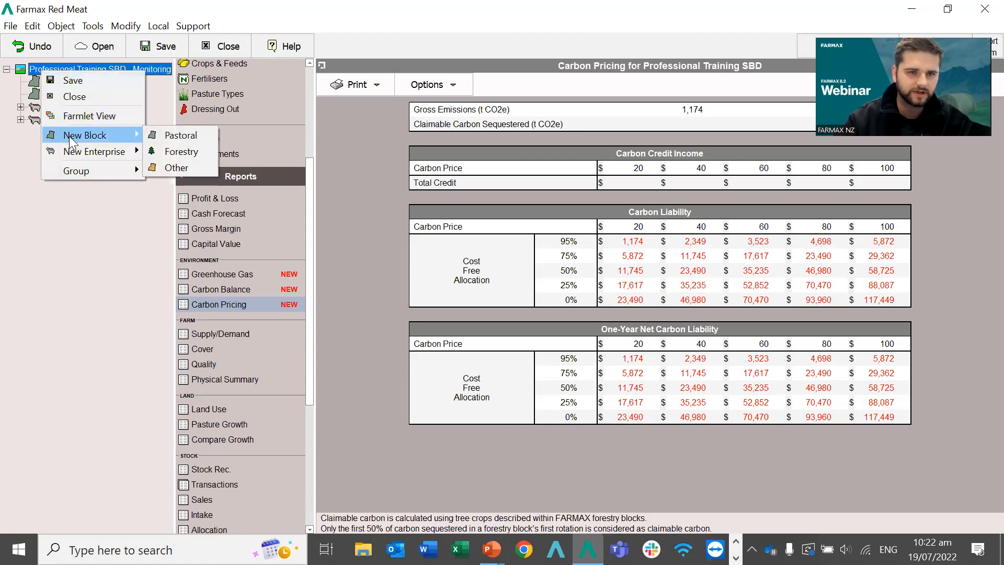
left_click(166, 157)
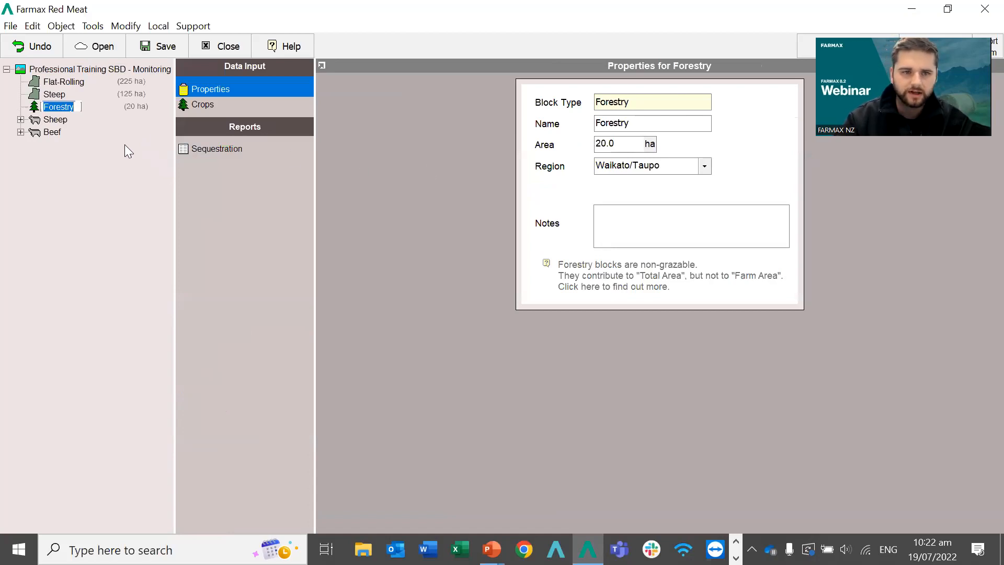
key("Return")
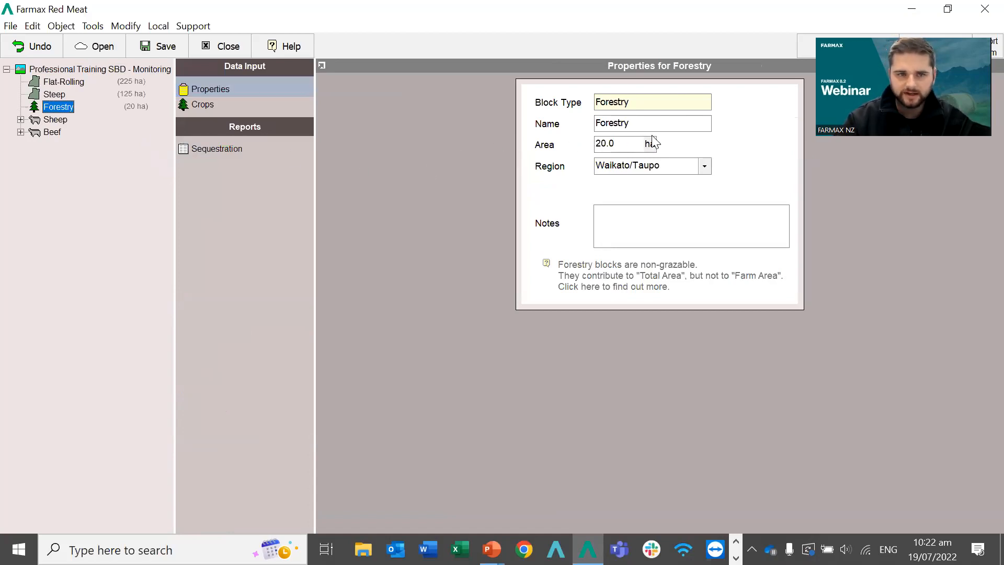
double_click(606, 144)
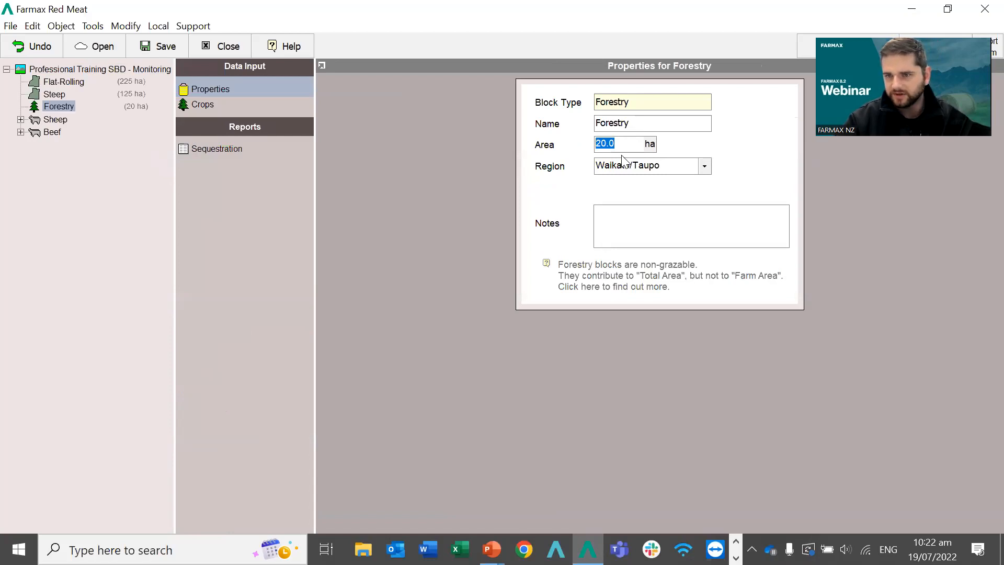
left_click(204, 106)
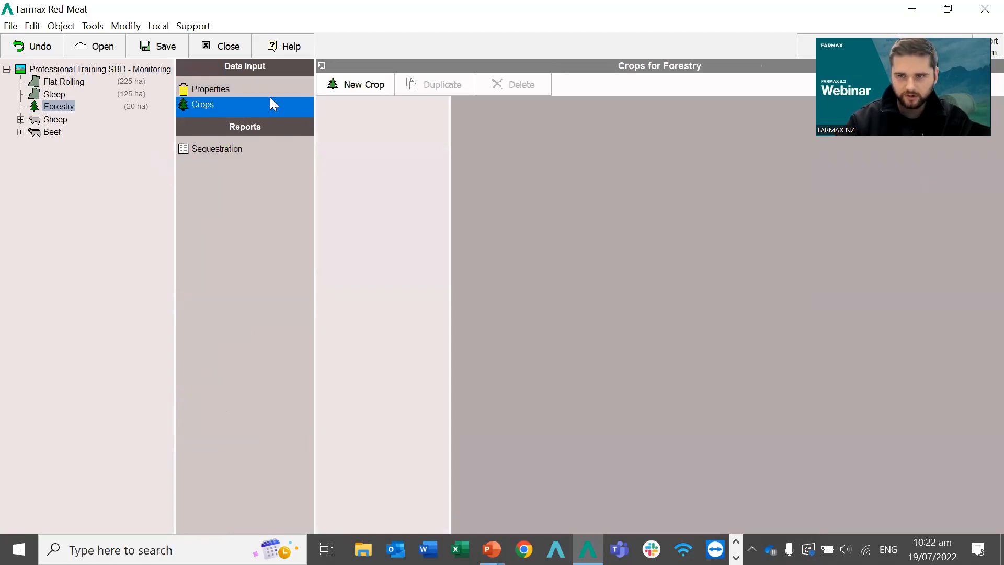
Add a Pinus radiata crop planted in 2010, harvest 2040, marked as first rotation.
left_click(347, 88)
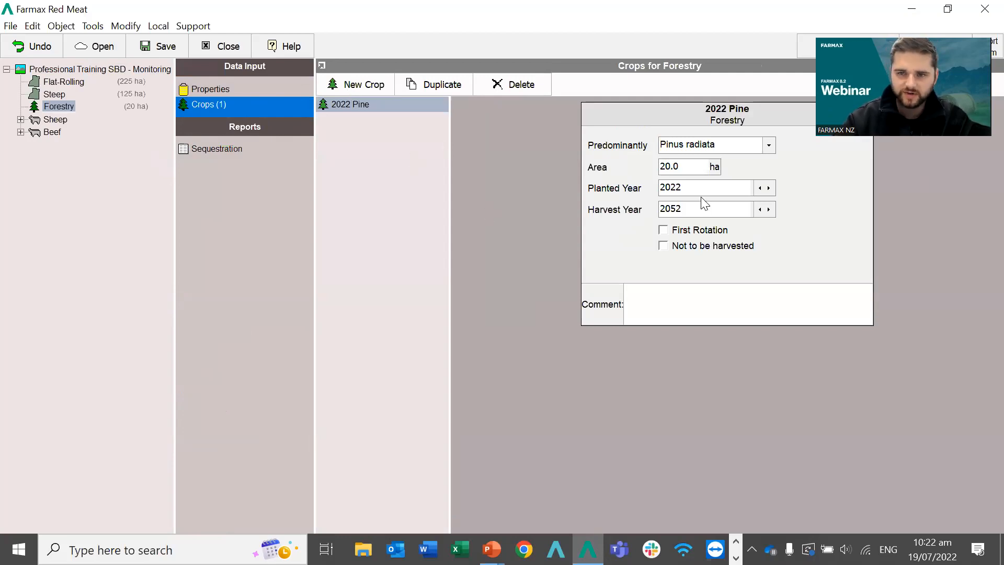
left_click(686, 192)
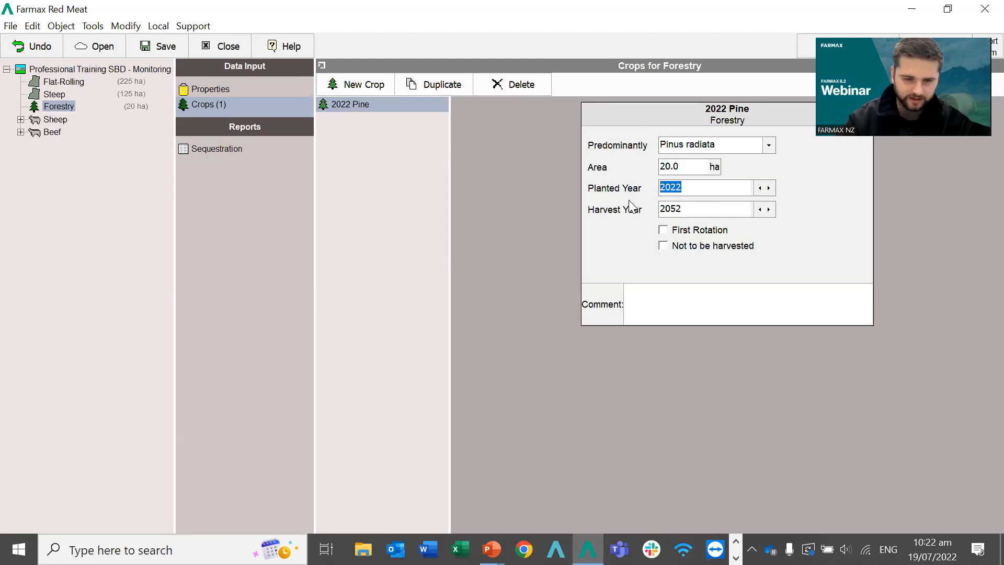
type("2010")
key("Return")
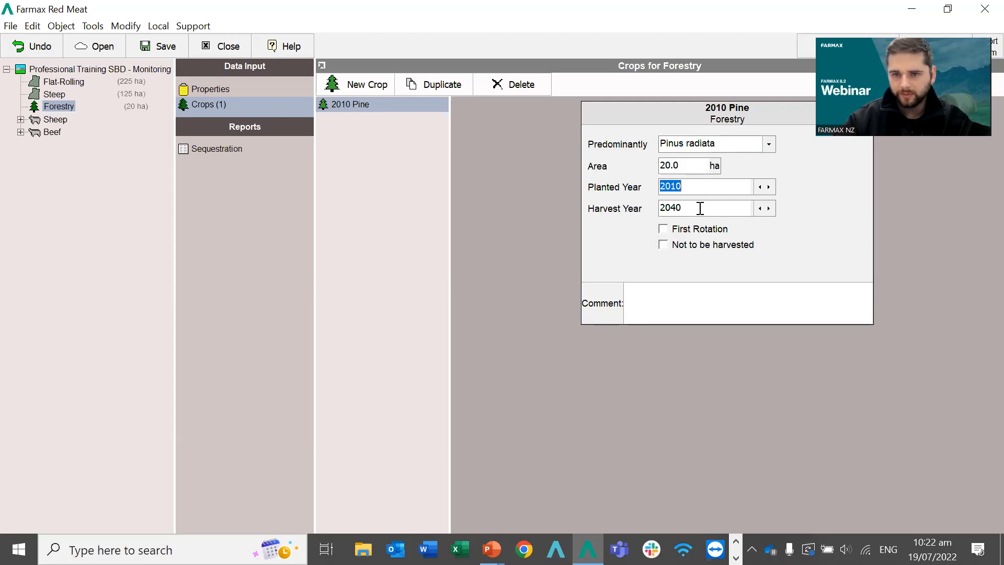
left_click(665, 230)
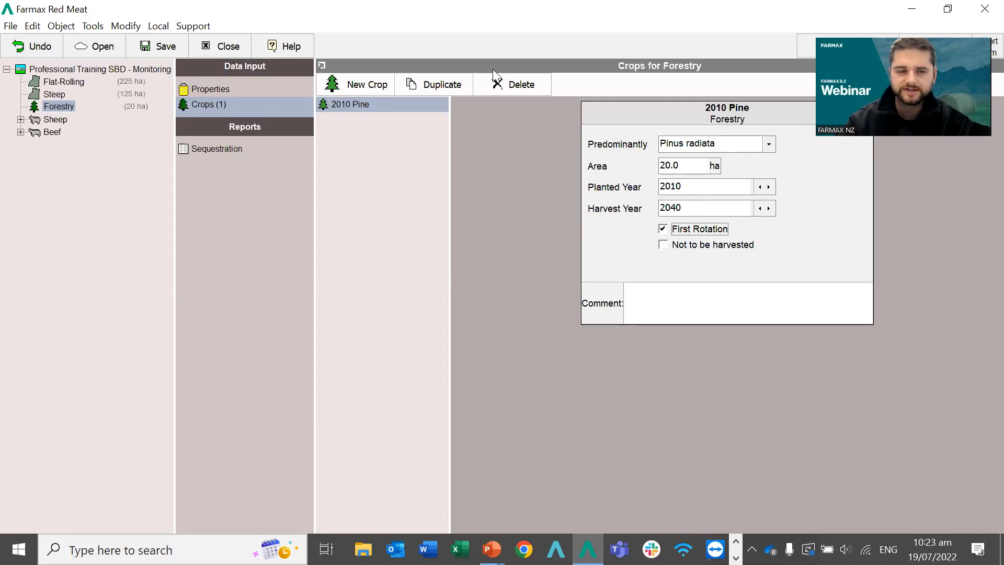
Reopen the whole-farm Carbon Pricing report, now showing 680 t CO2e claimable.
left_click(47, 73)
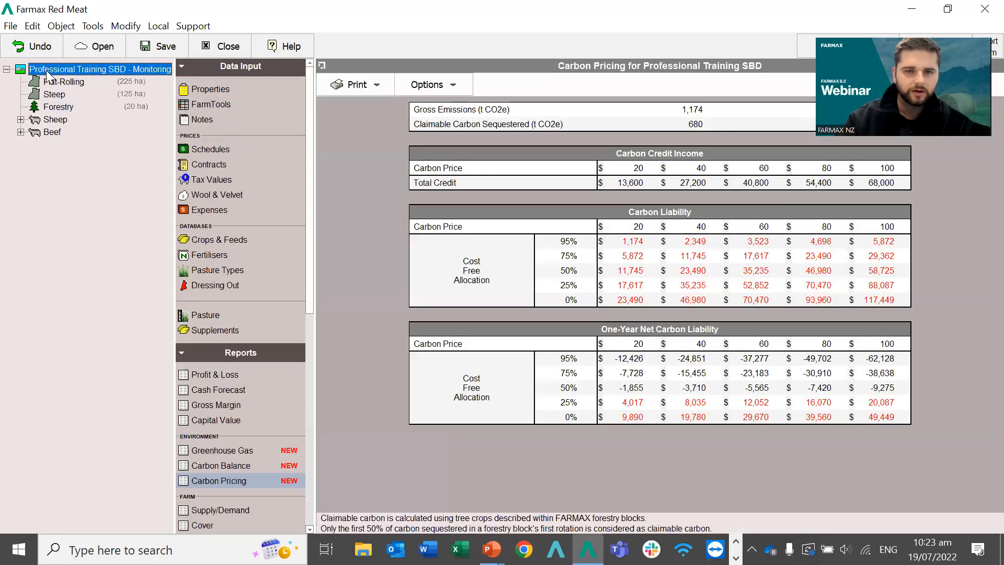
left_click(215, 480)
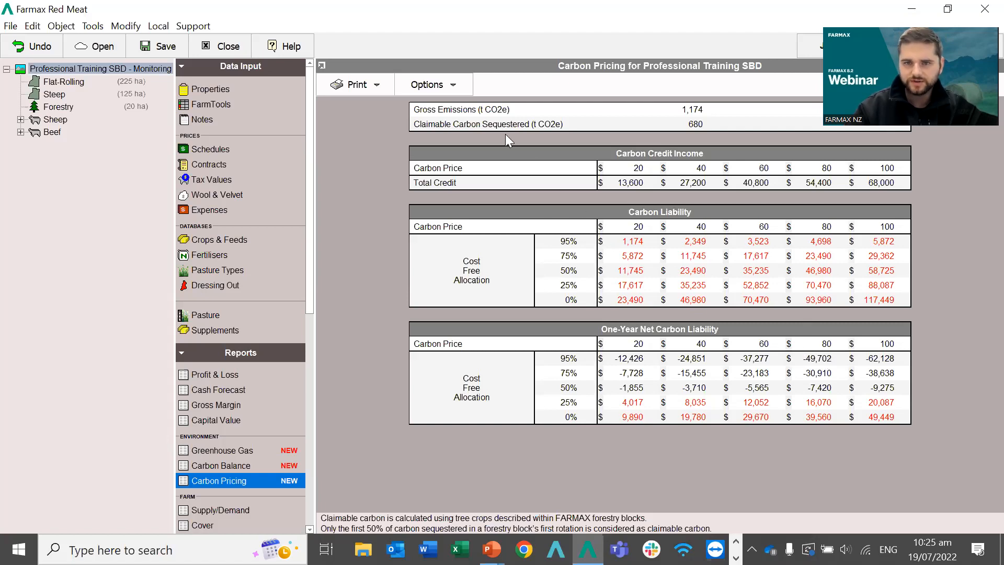
Set the report's carbon prices to $30, $50, $70, $90 and $110.
left_click(434, 88)
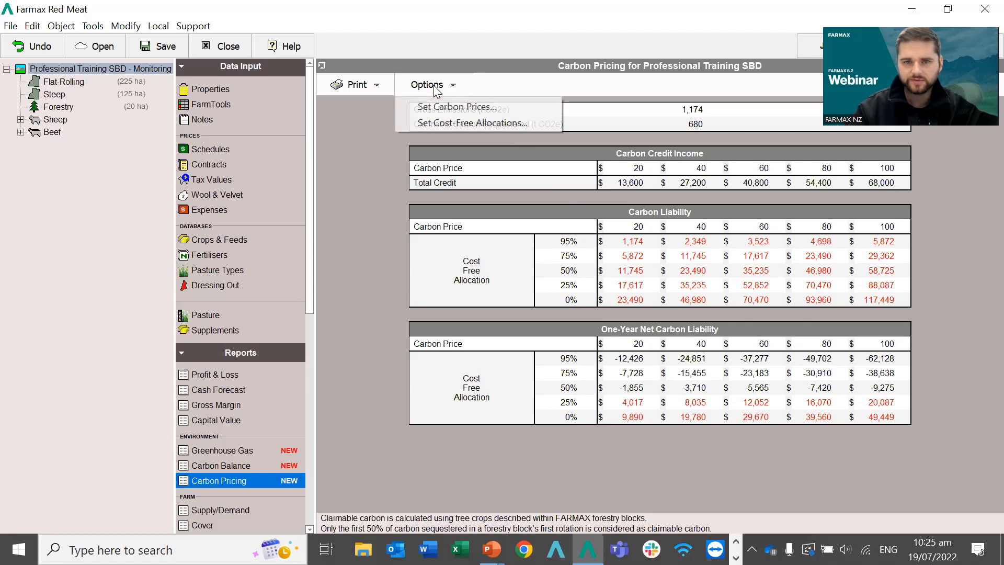
left_click(456, 107)
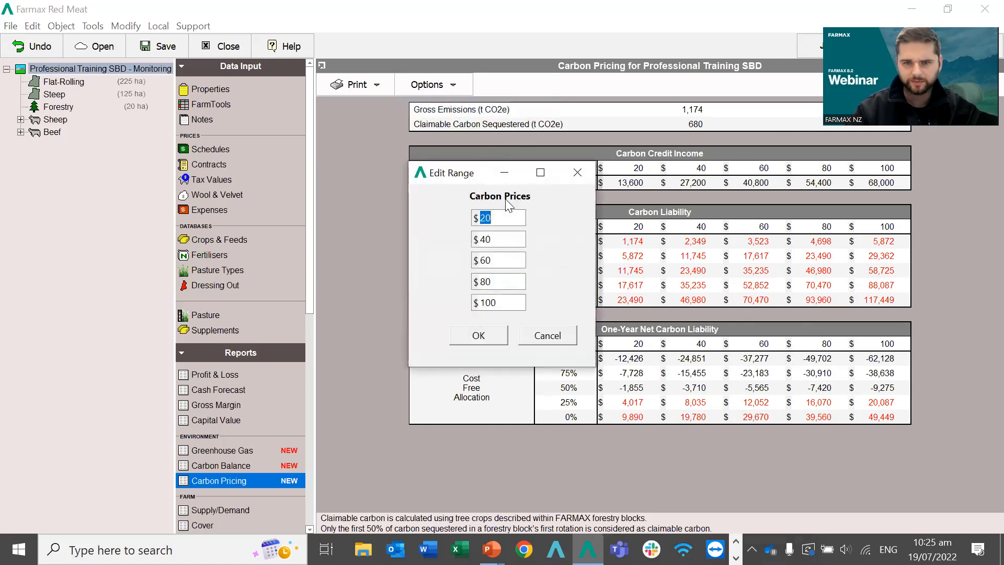
type("30")
key("Tab")
type("40")
key("BackSpace")
key("BackSpace")
type("50")
key("Tab")
type("70")
key("Tab")
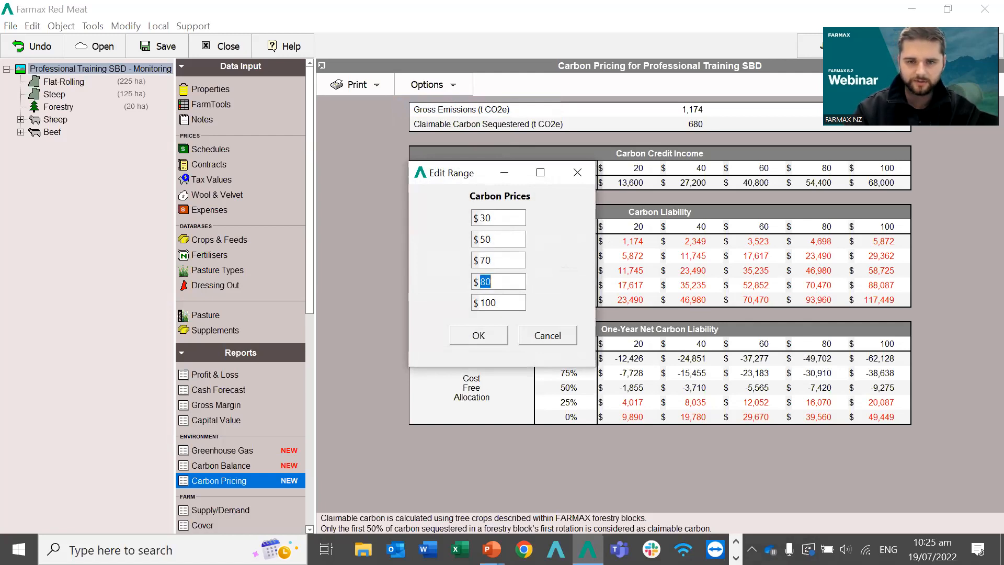
type("90")
key("Tab")
type("110")
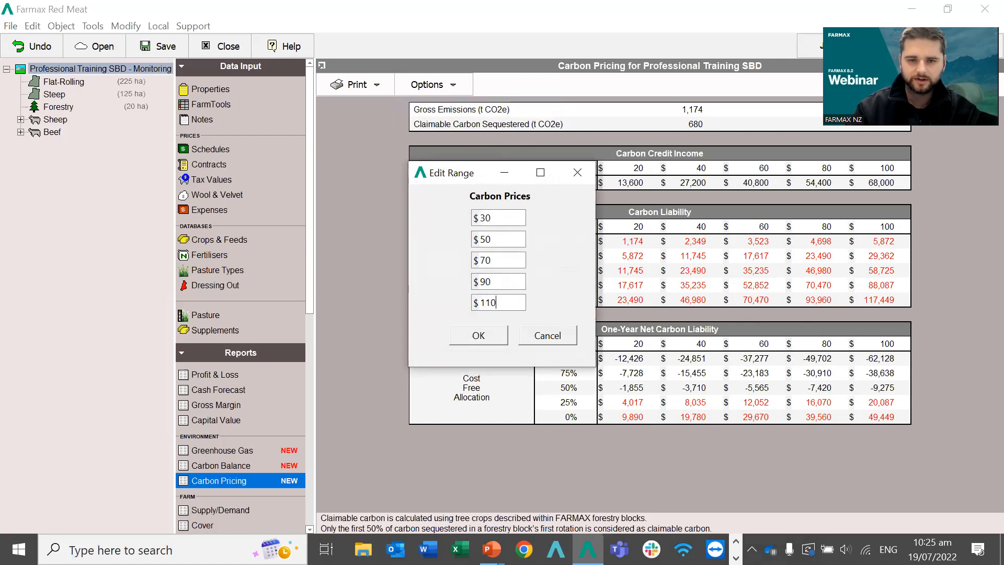
left_click(487, 329)
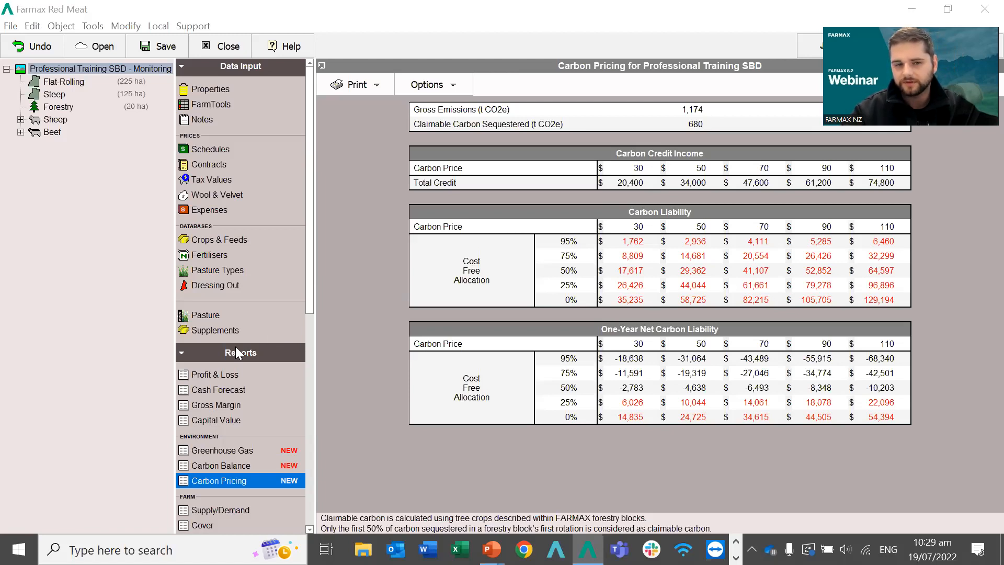
scroll(222, 439, "down", 1)
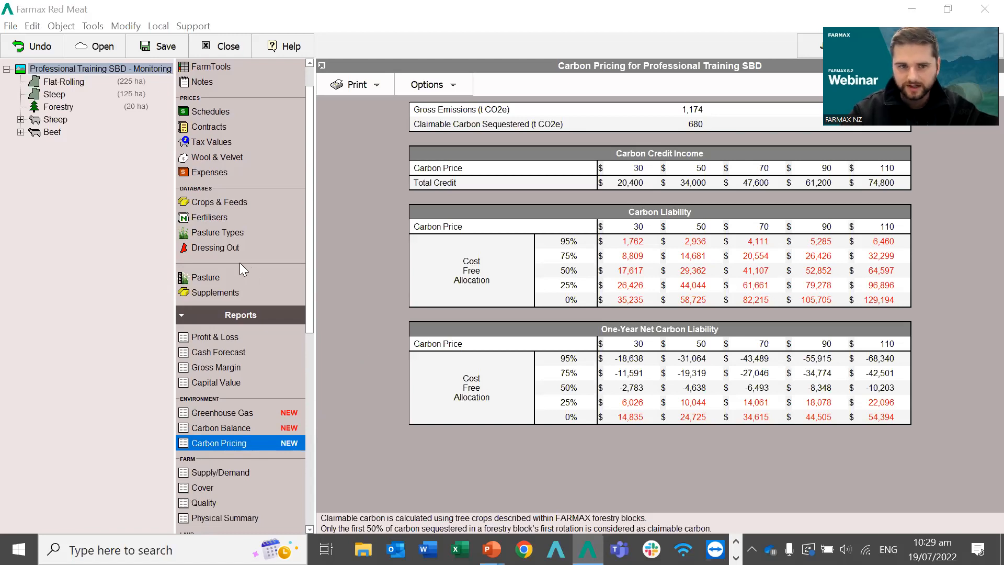
left_click(215, 218)
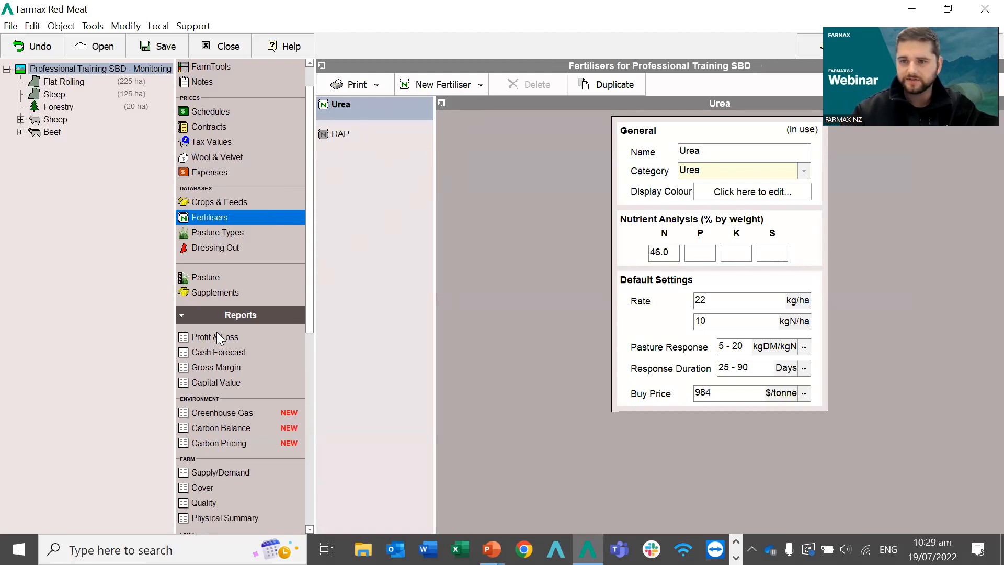
scroll(217, 331, "down", 1)
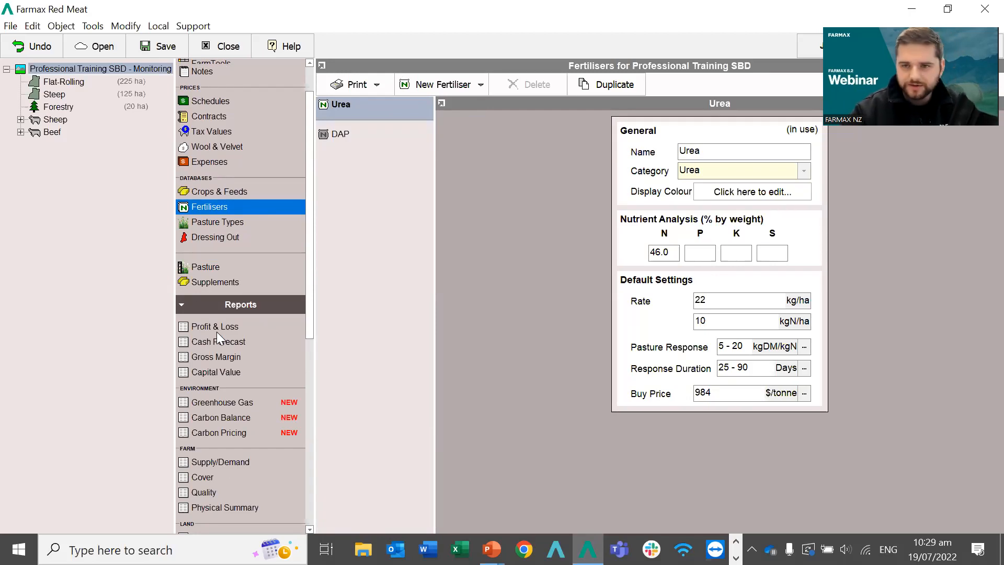
scroll(216, 332, "down", 5)
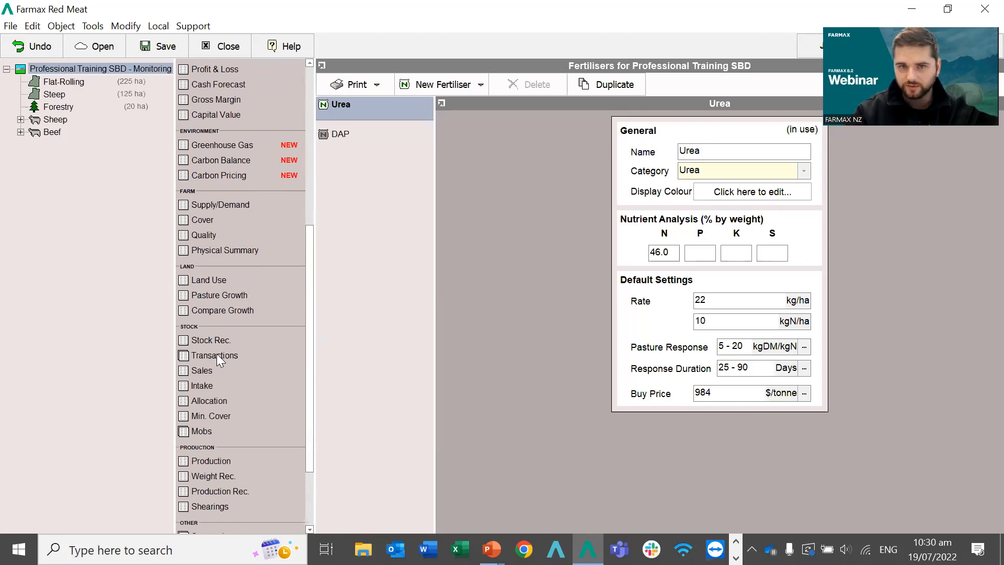
Open the Stock Transactions report, browse Purchases, Deaths and Transfers, then return to Sales.
left_click(211, 356)
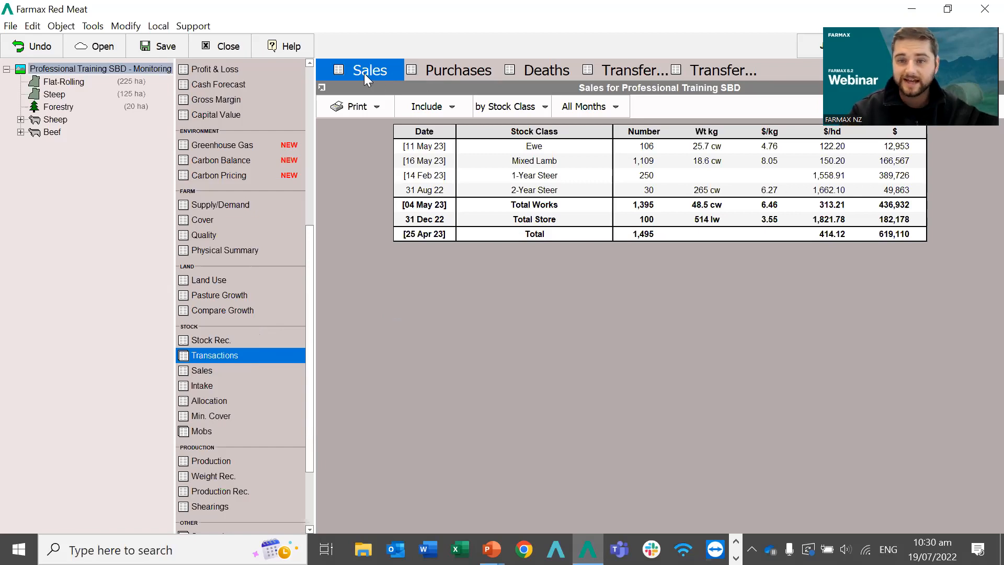
left_click(444, 74)
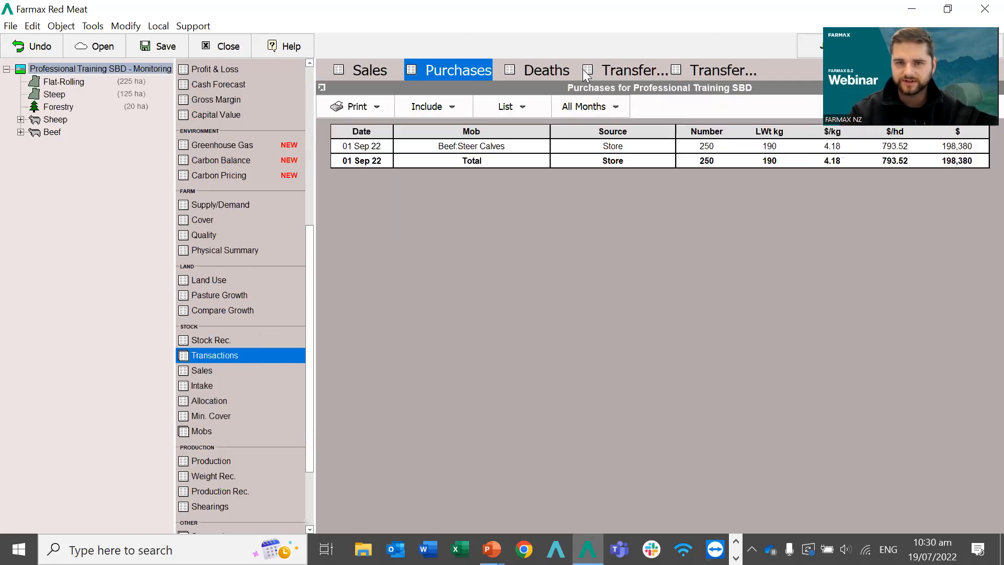
left_click(541, 76)
left_click(601, 79)
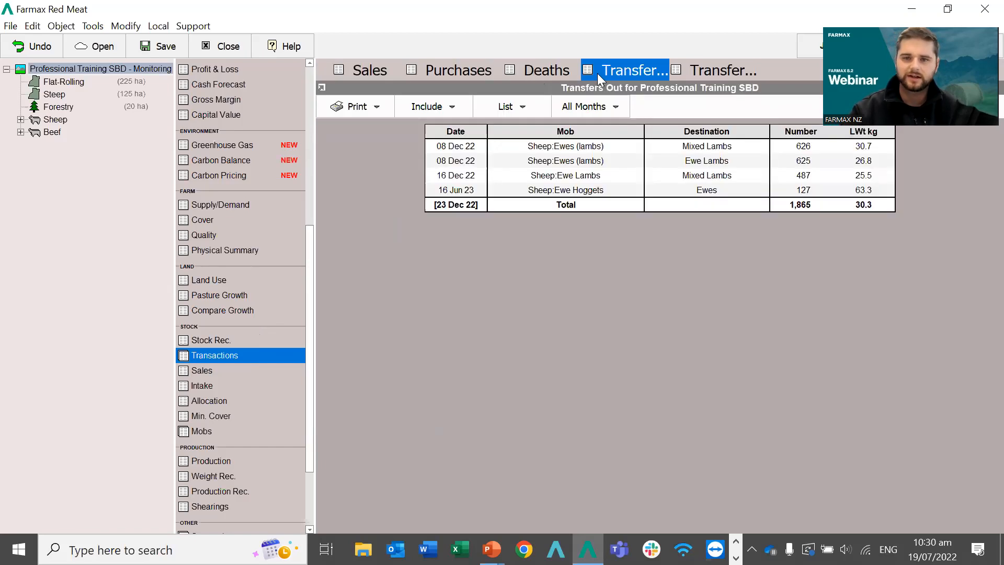
left_click(688, 73)
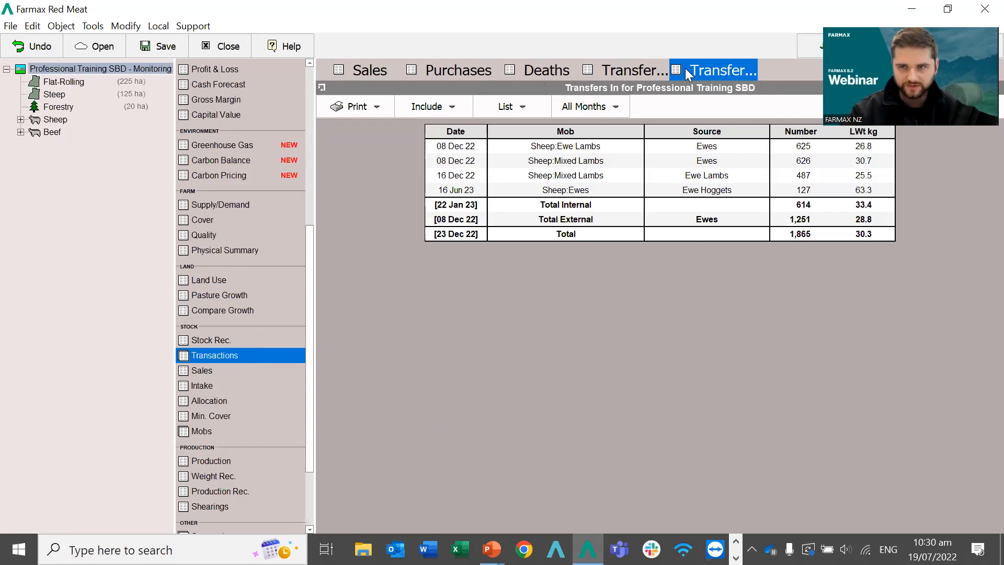
left_click(347, 67)
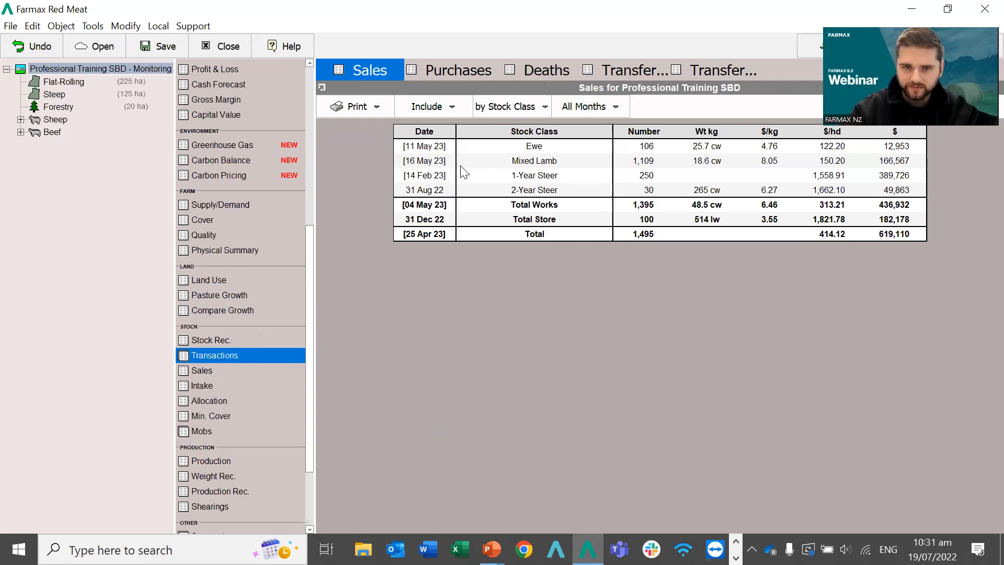
left_click(430, 108)
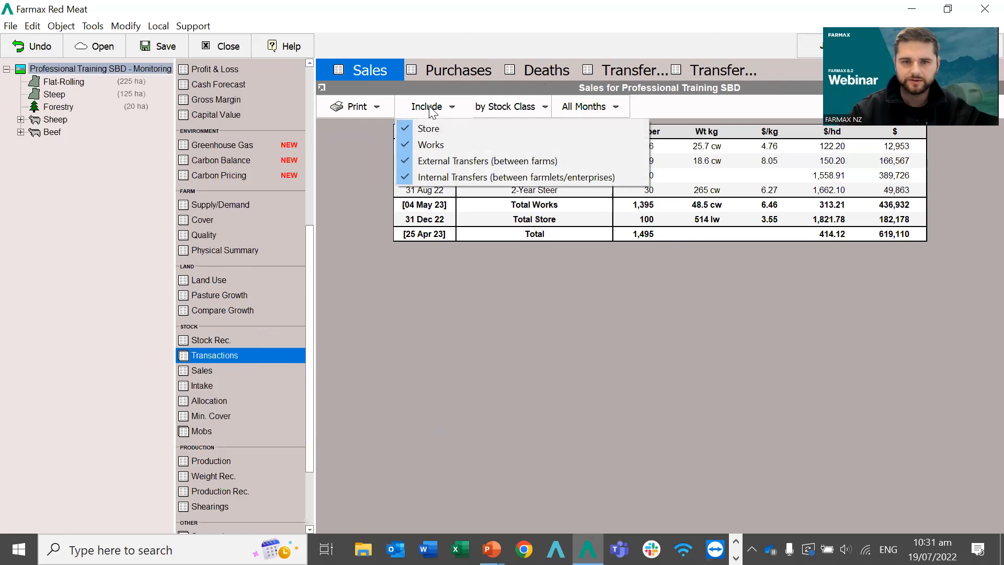
left_click(444, 145)
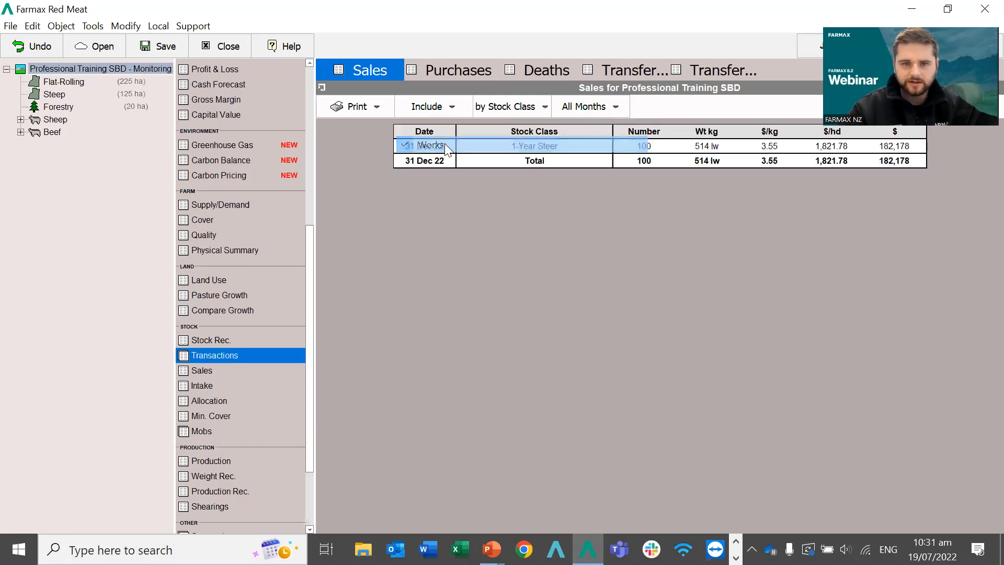
left_click(425, 107)
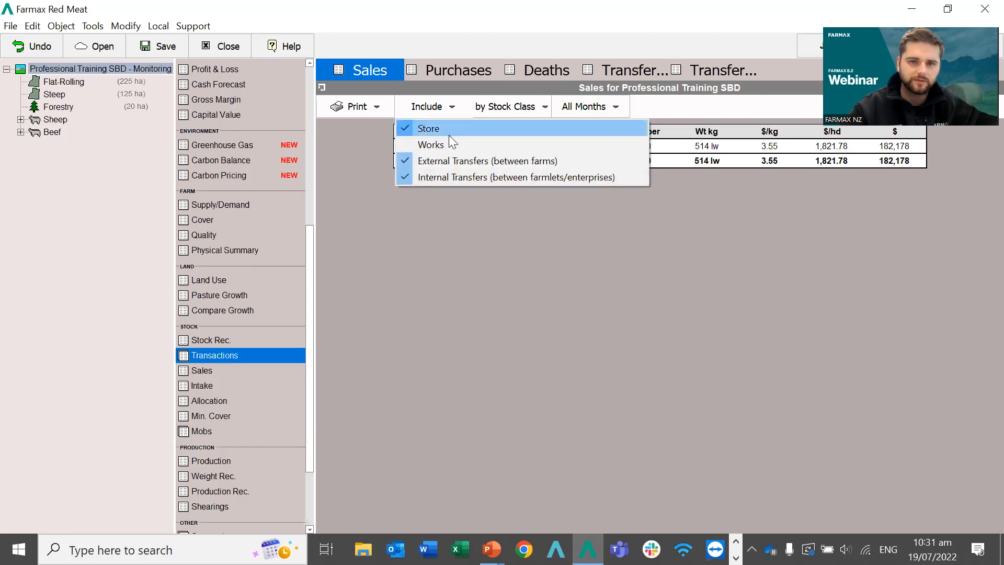
left_click(442, 142)
left_click(429, 107)
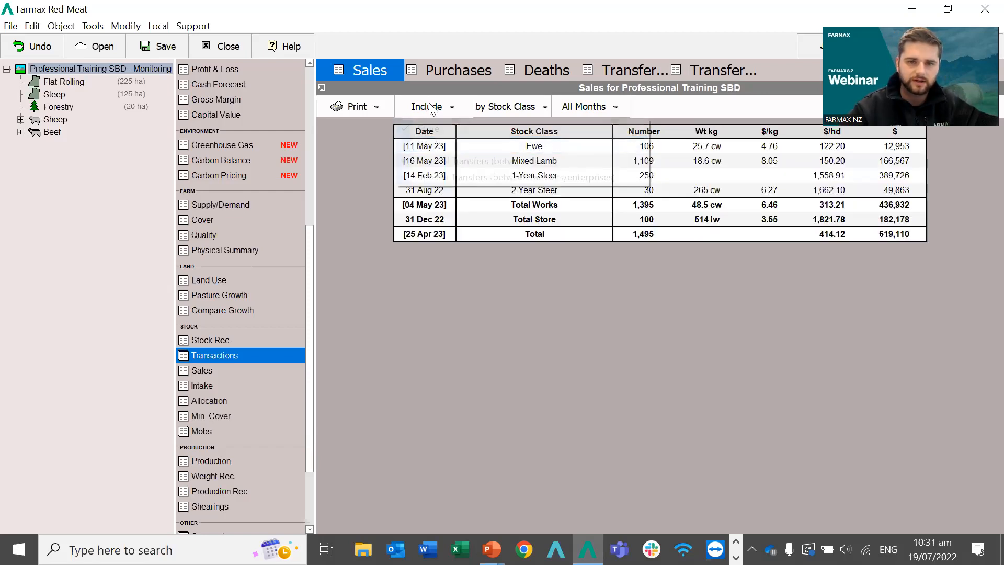
left_click(426, 131)
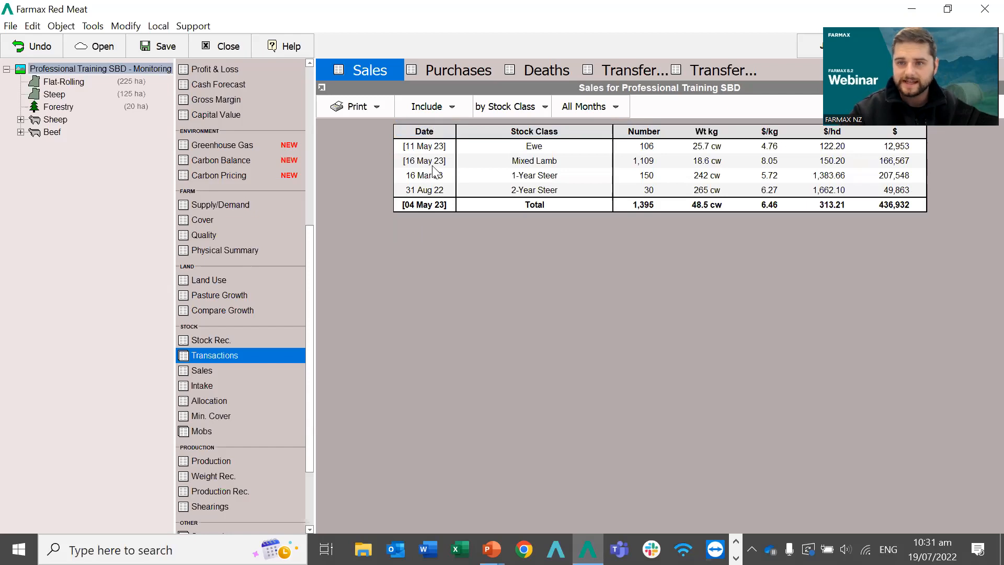
left_click(448, 111)
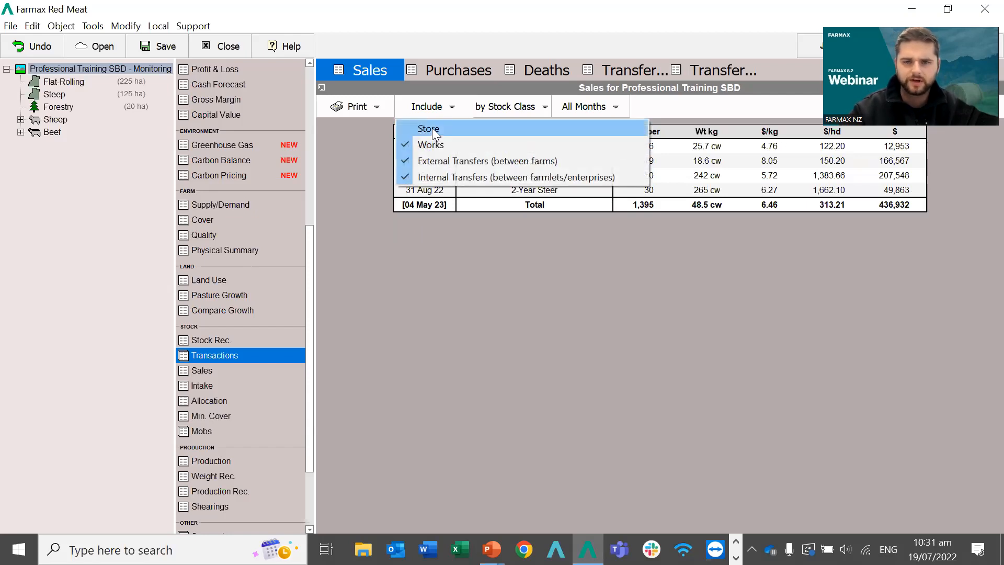
left_click(434, 132)
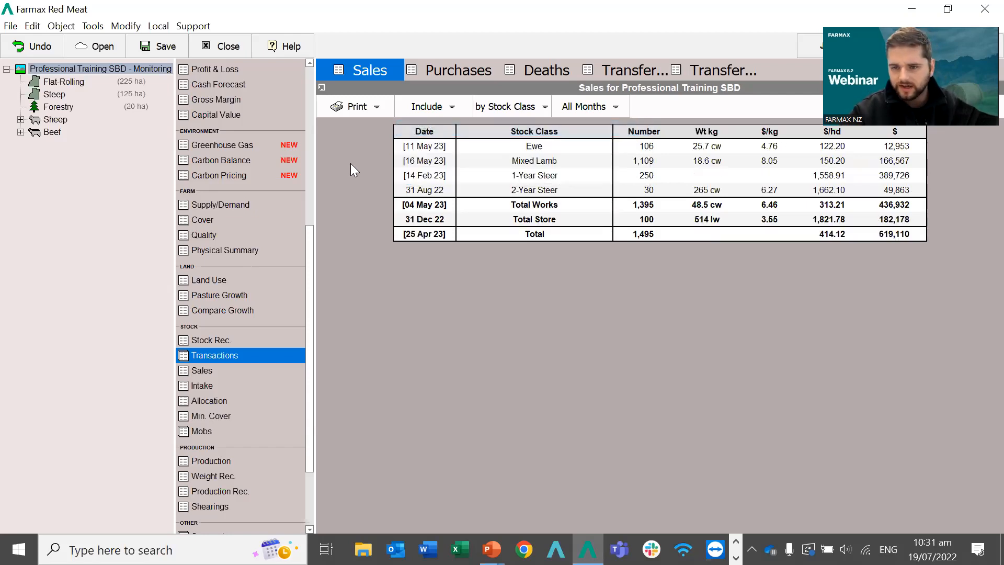
left_click(531, 111)
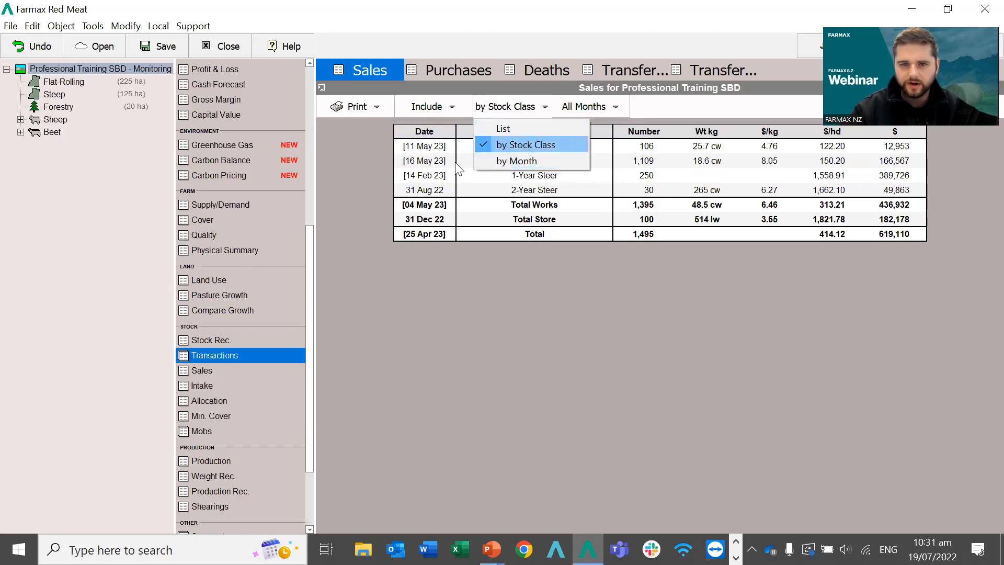
left_click(363, 172)
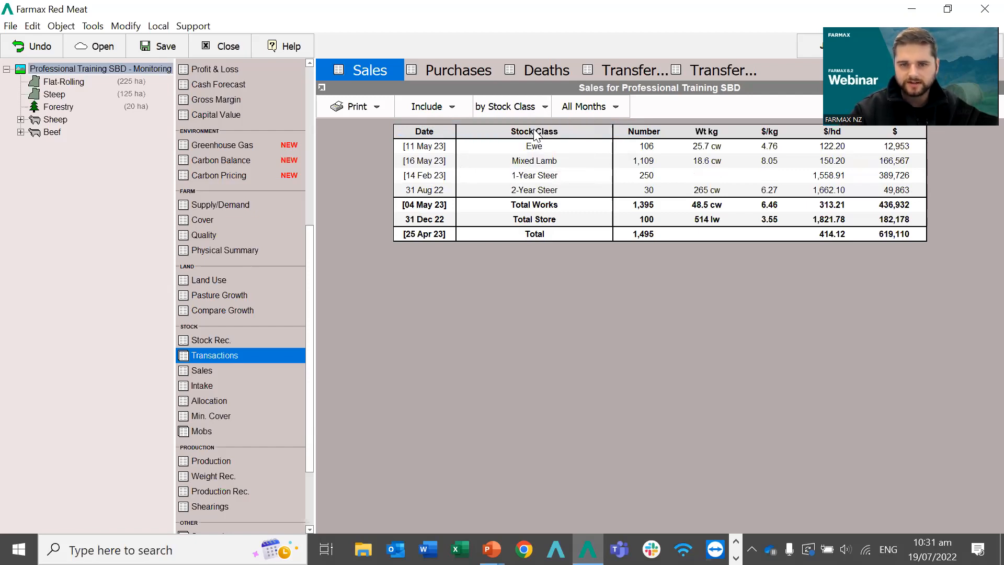
left_click(527, 107)
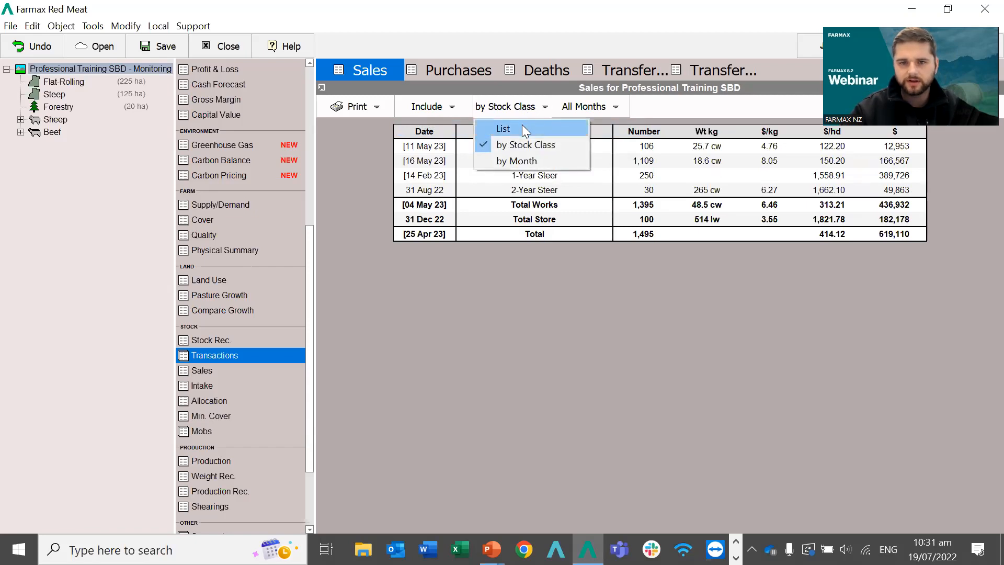
left_click(524, 130)
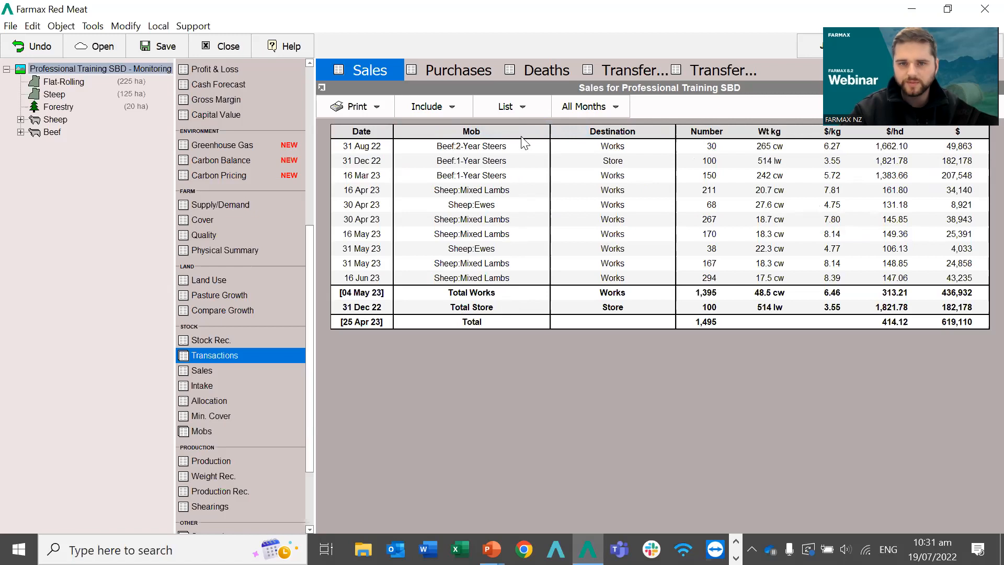
left_click(505, 107)
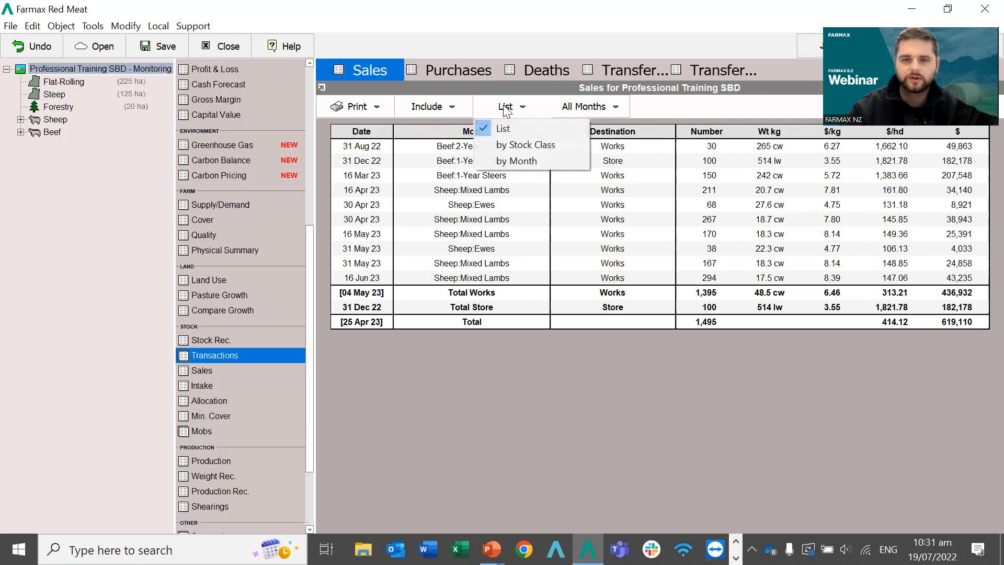
left_click(510, 161)
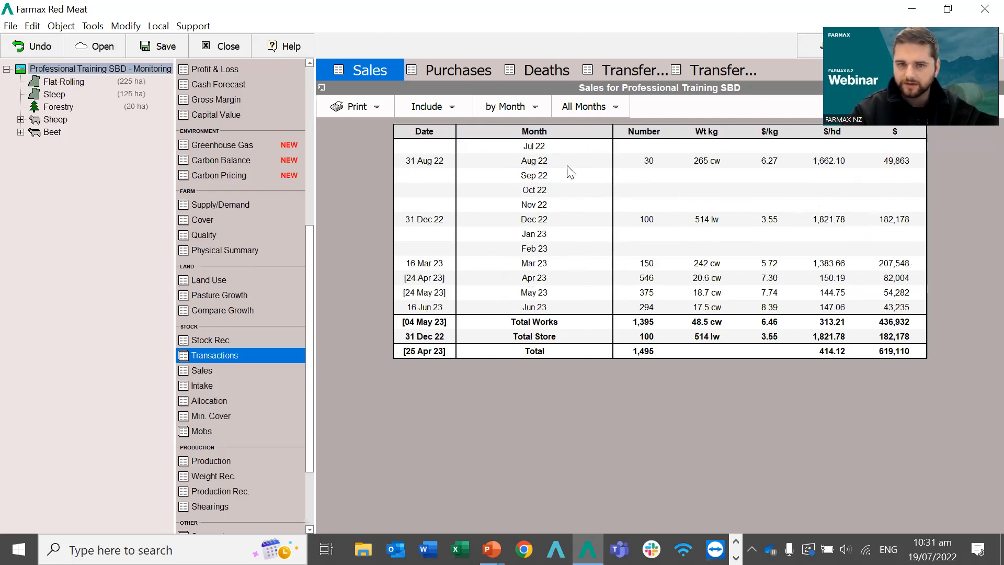
left_click(488, 109)
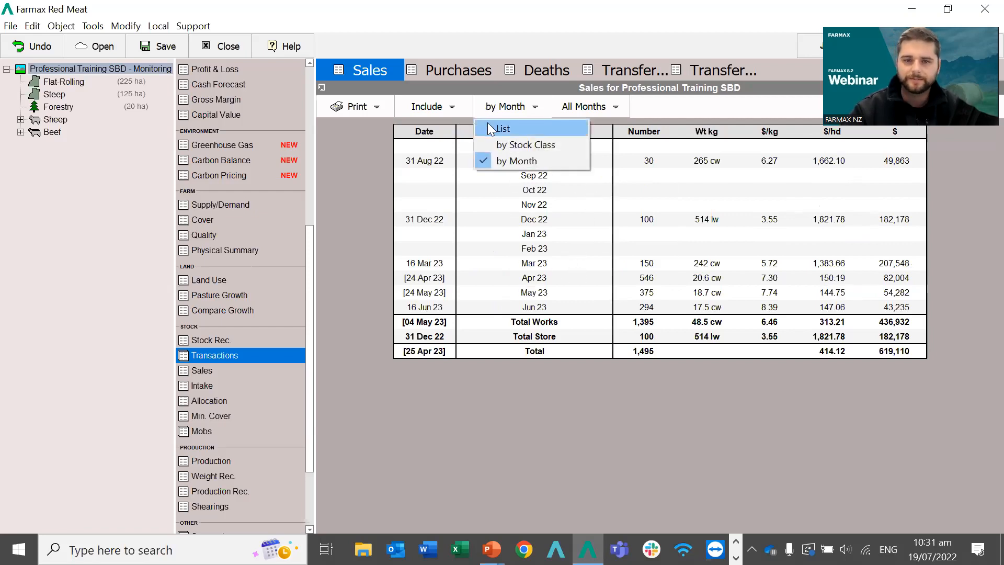
left_click(492, 145)
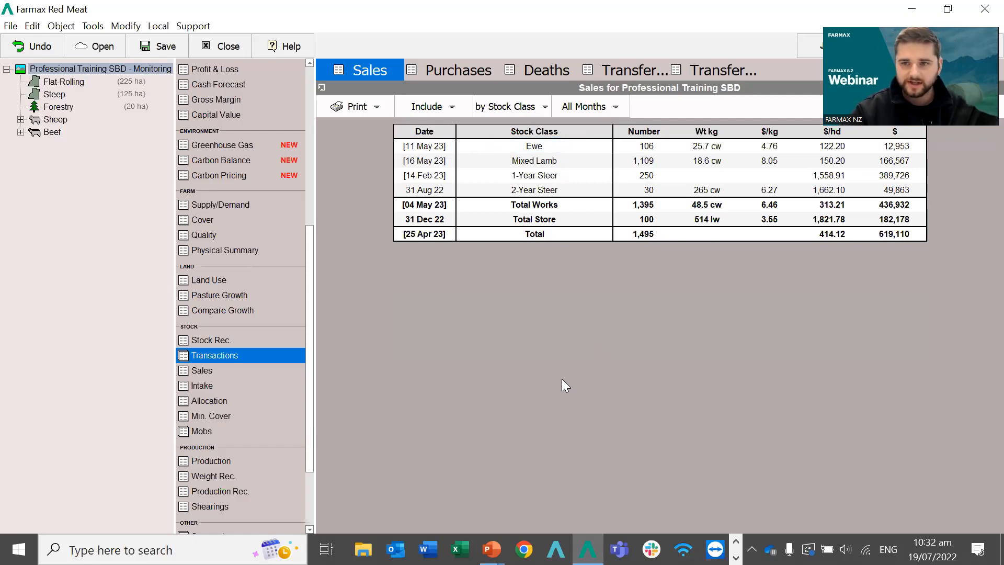
Filter the Sales table to Dec 22 from the All Months dropdown.
left_click(571, 112)
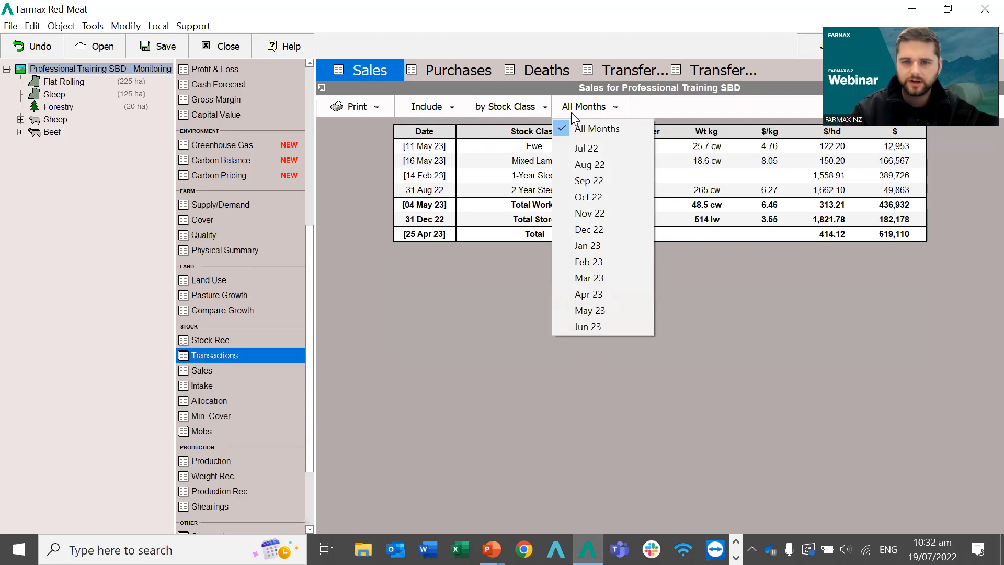
left_click(591, 230)
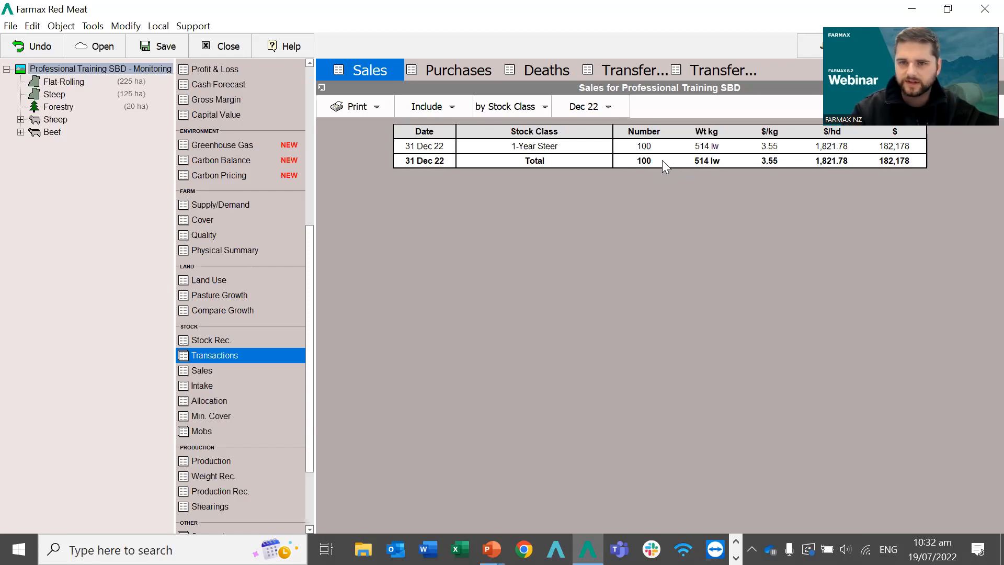
Open the RMPP KPIs report from the Other section of the report list.
scroll(204, 346, "down", 2)
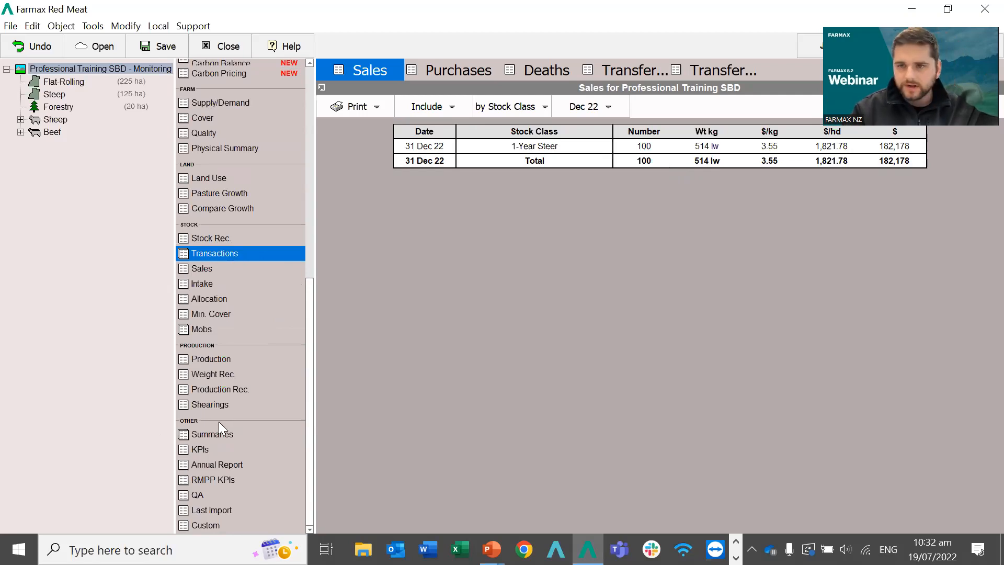
left_click(205, 479)
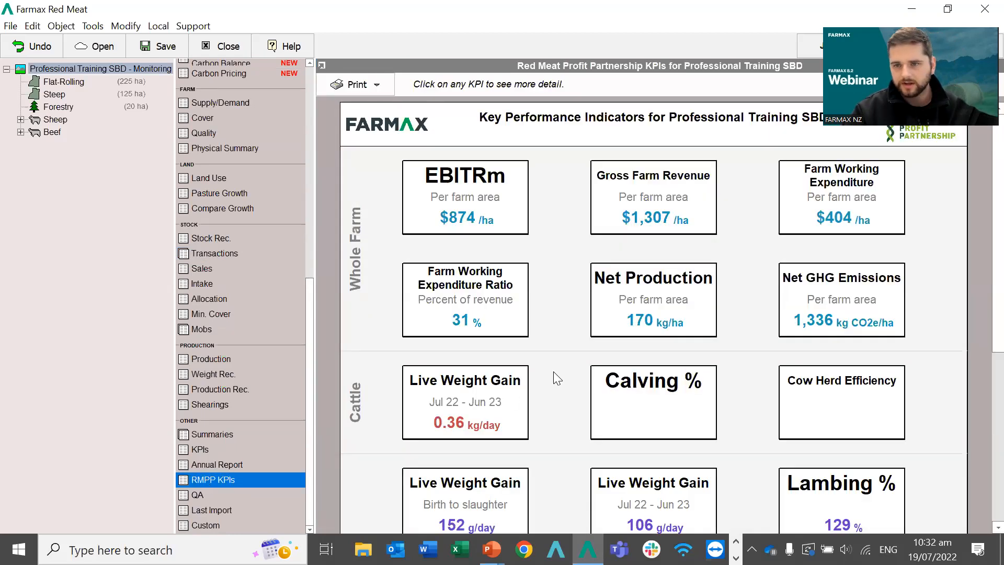
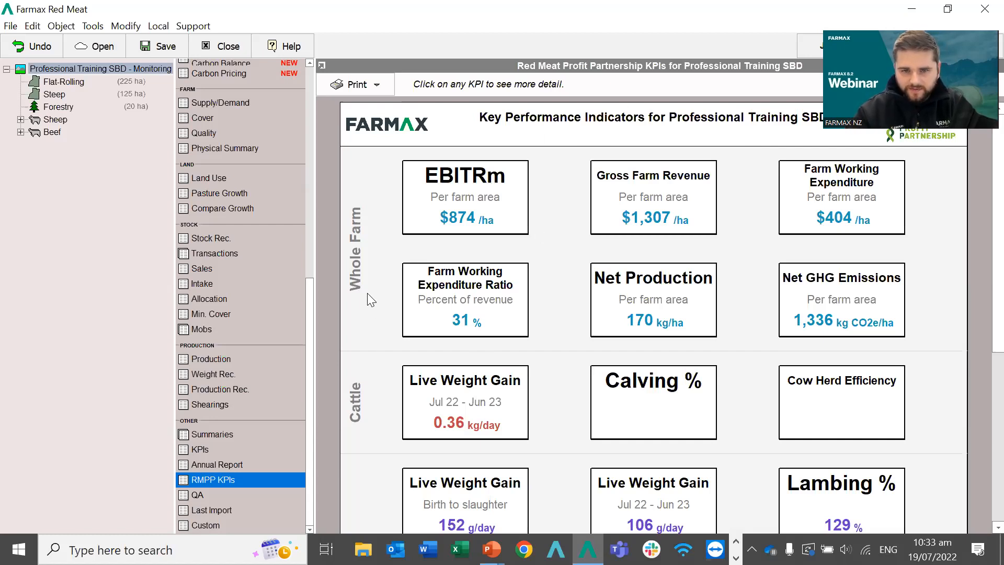
Review the Farm Working Expenditure Ratio and GHG Production Efficiency details in the RMPP KPIs report.
left_click(470, 303)
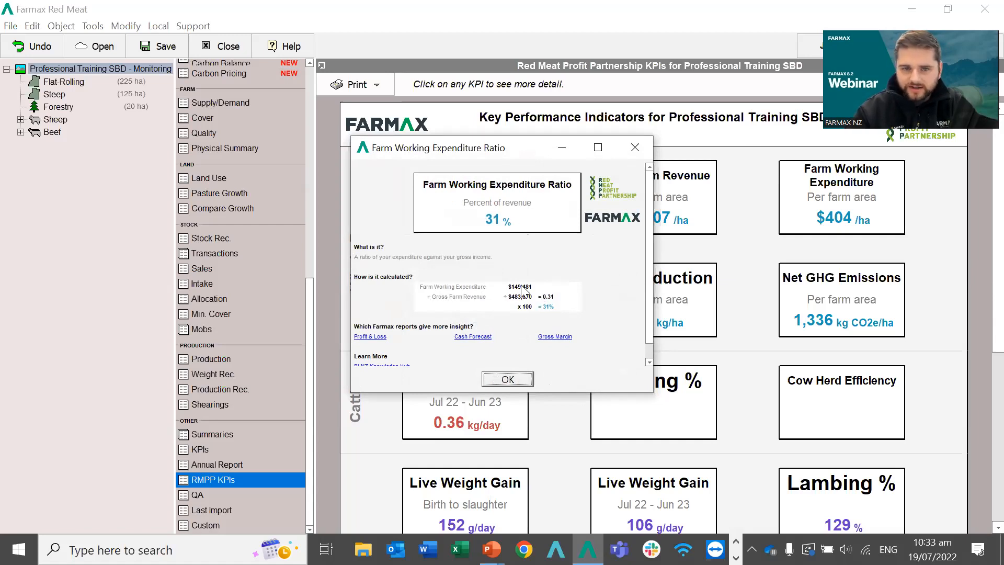
scroll(500, 326, "down", 1)
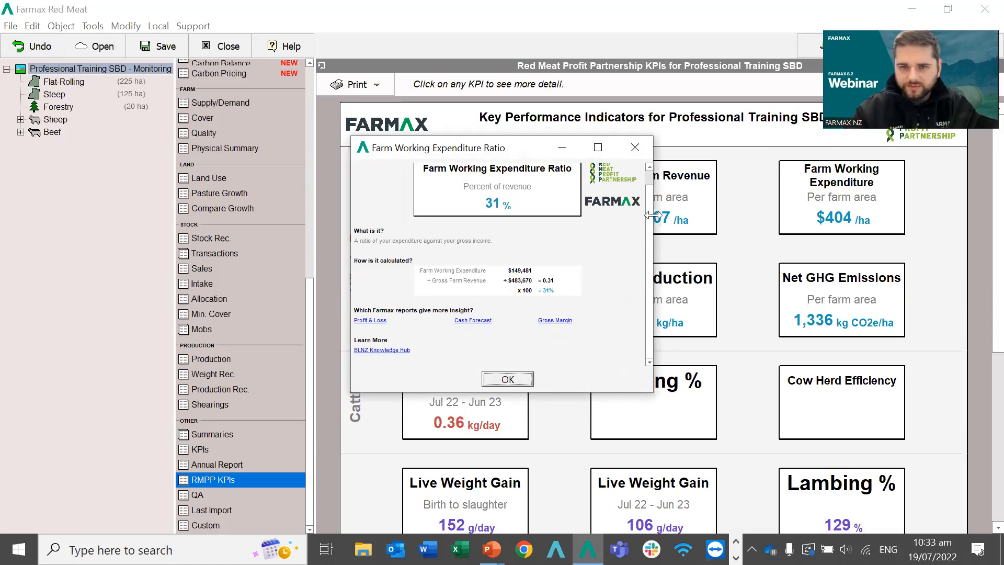
left_click(636, 148)
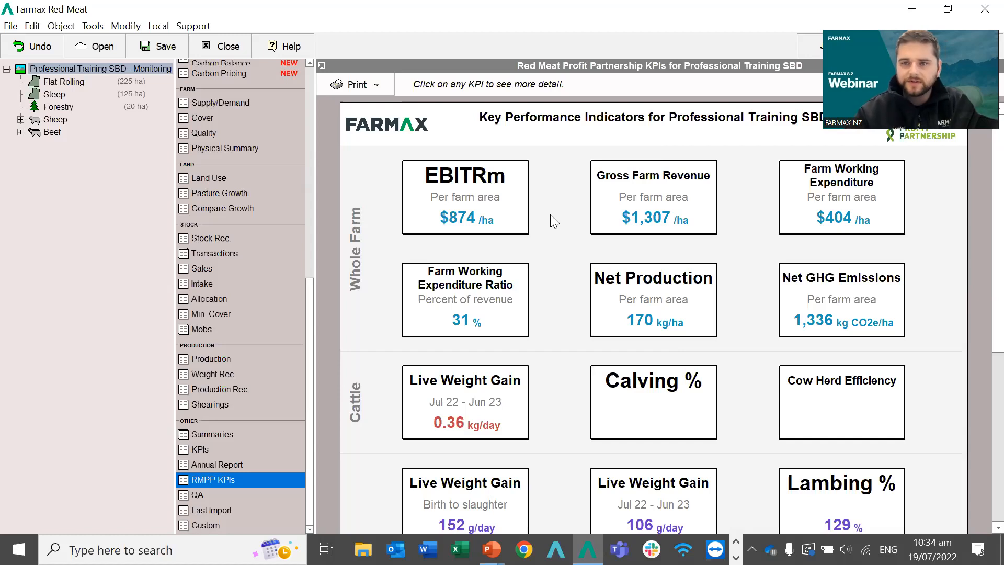
scroll(554, 221, "down", 1)
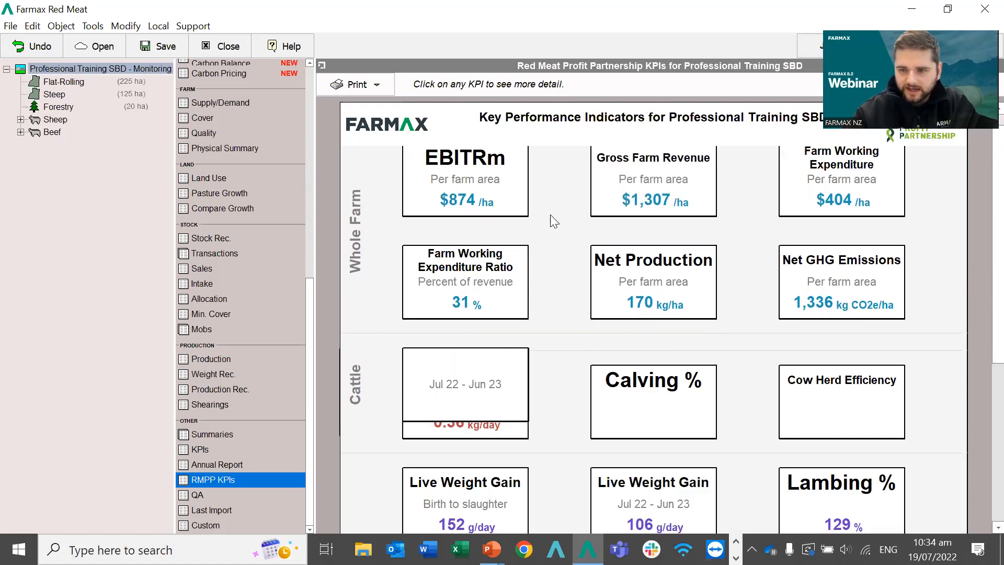
scroll(979, 300, "down", 6)
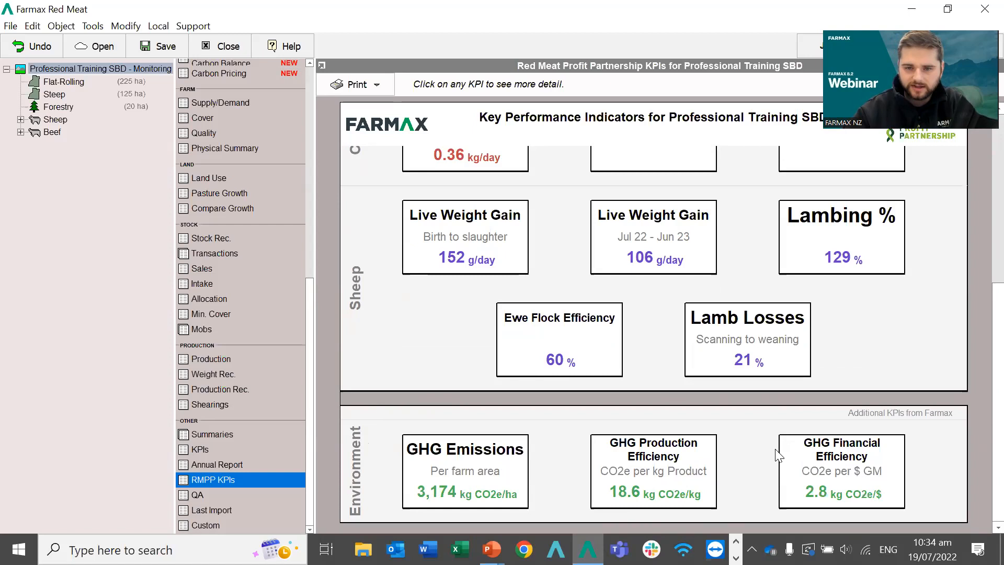
left_click(667, 471)
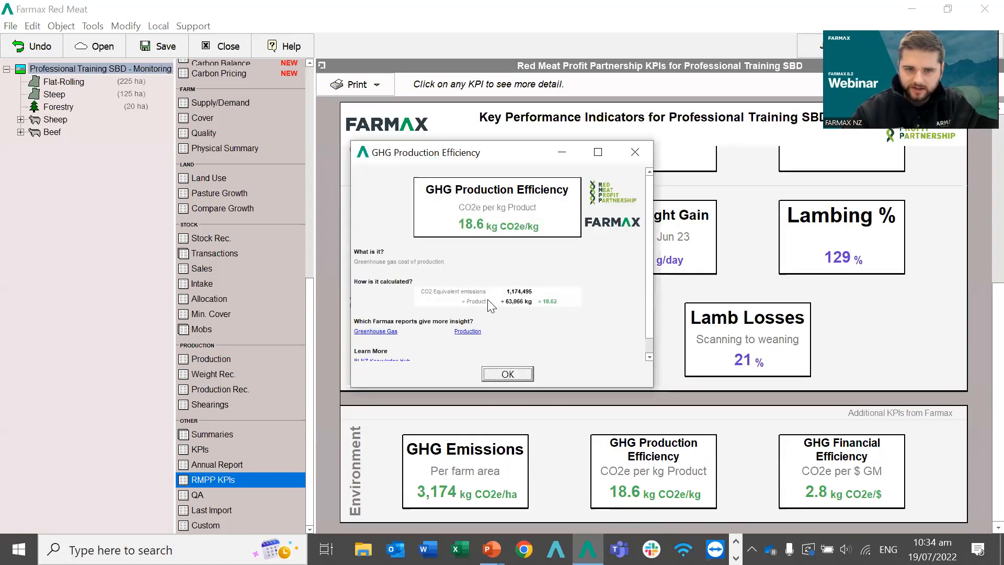
left_click(625, 158)
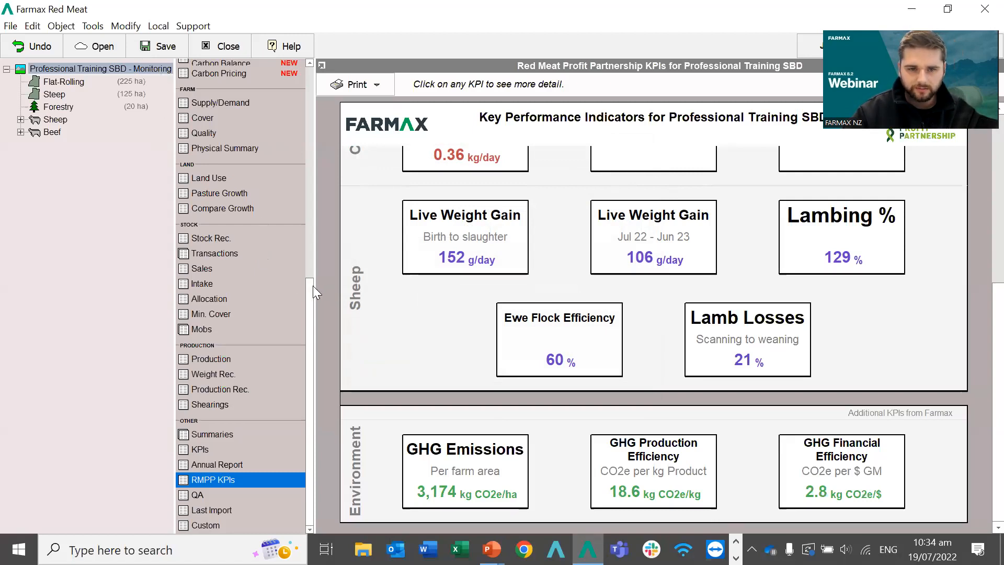
left_click_drag(312, 285, 281, 67)
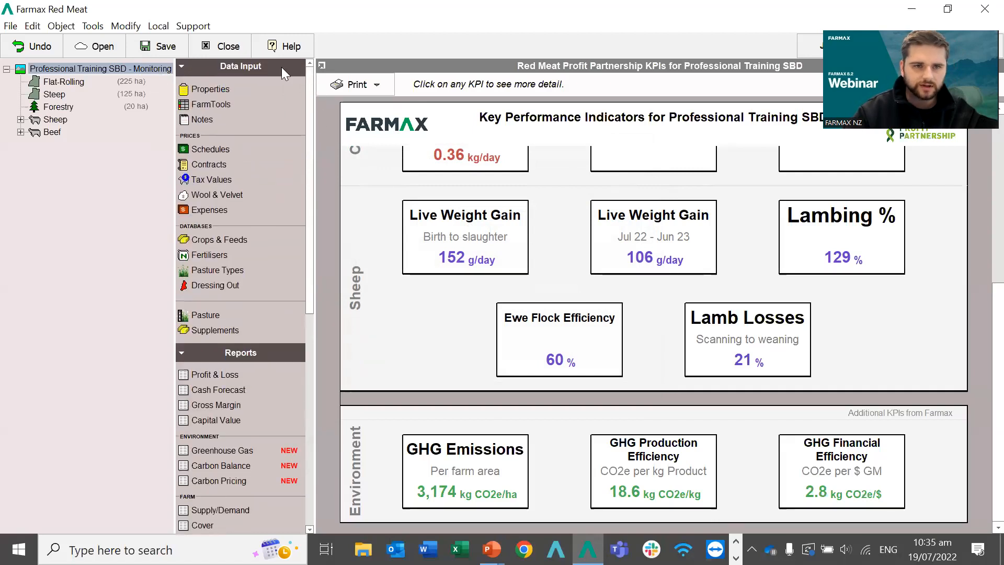
Save and close the Monitoring farm file, returning to the farm file list.
key("ctrl+s")
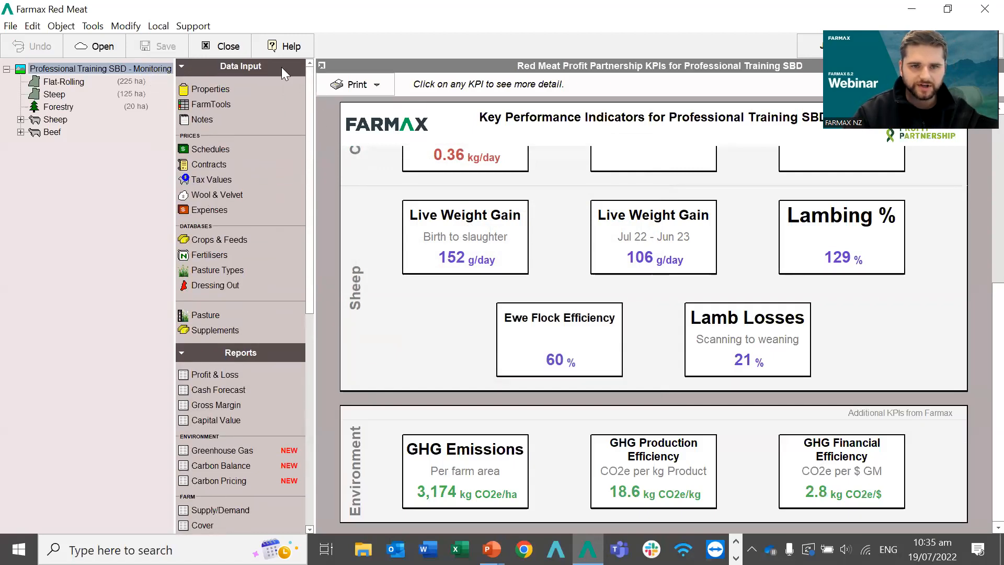
key("ctrl+w")
left_click(93, 51)
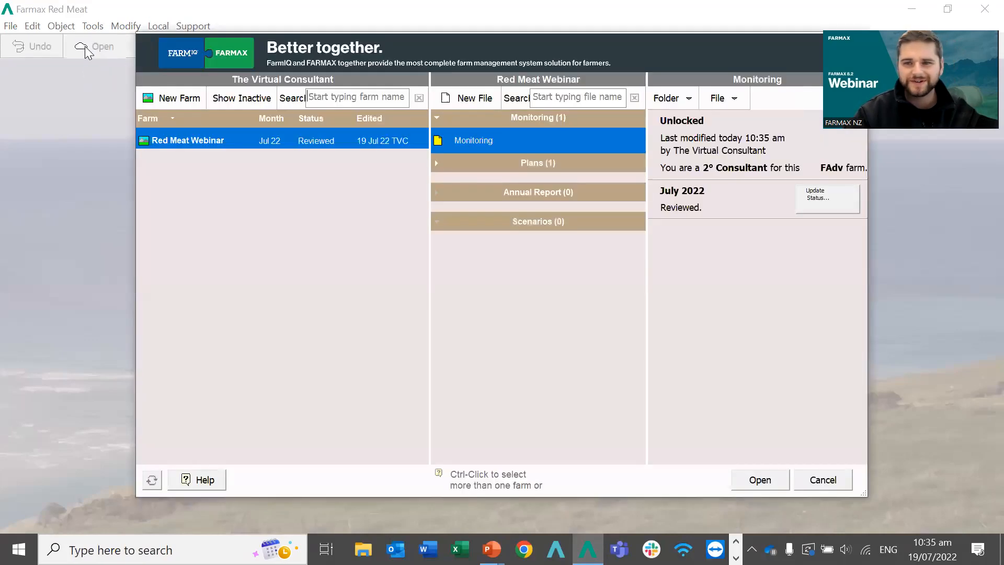
Duplicate Monitoring as a new file named 'Summer lambs' and select both files.
right_click(478, 139)
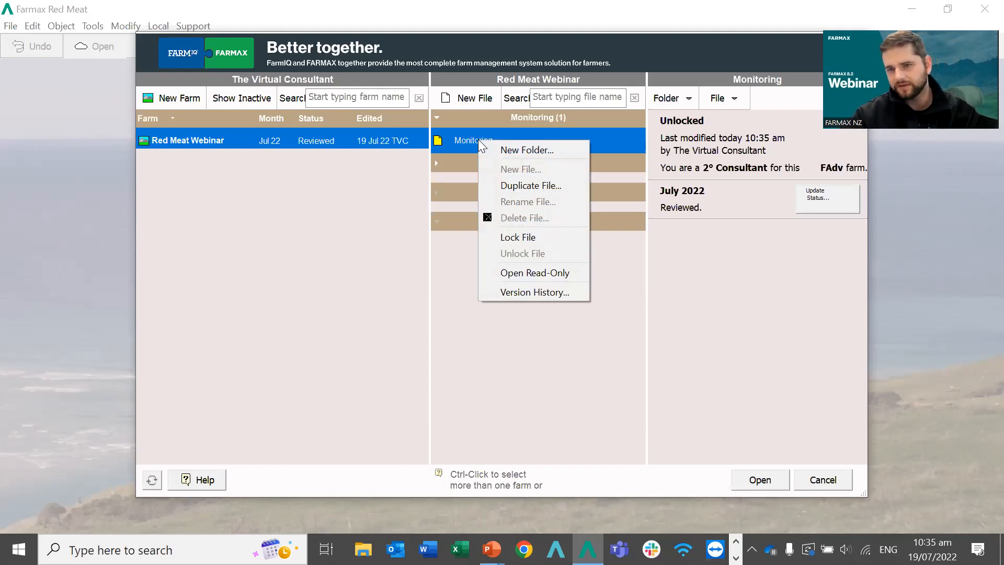
left_click(482, 181)
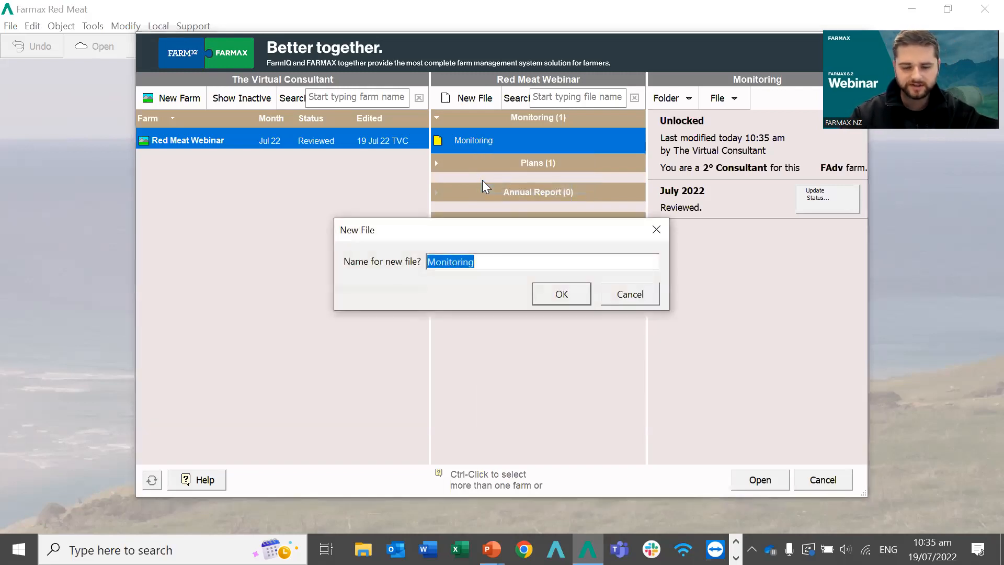
type("Sum")
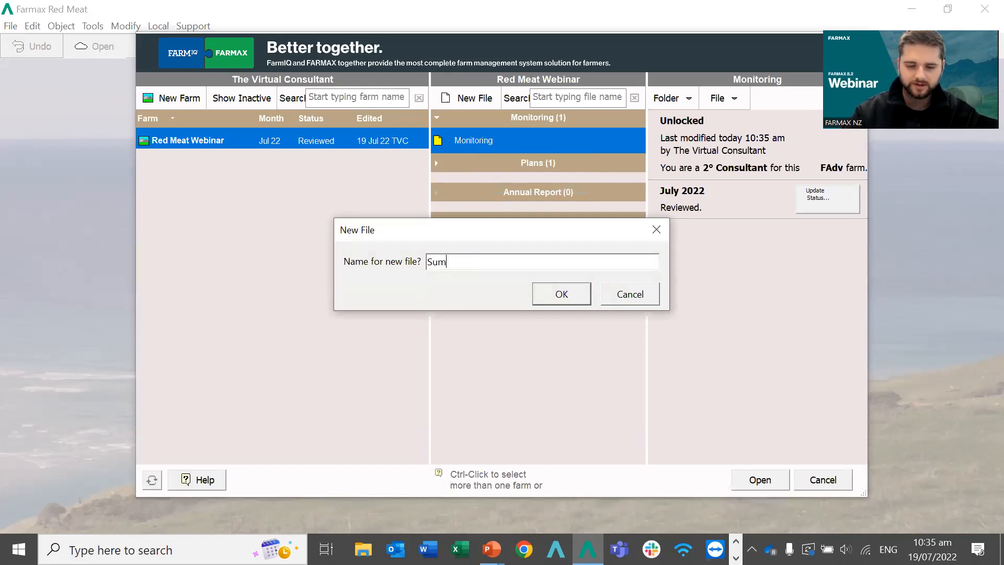
type("mer lambs")
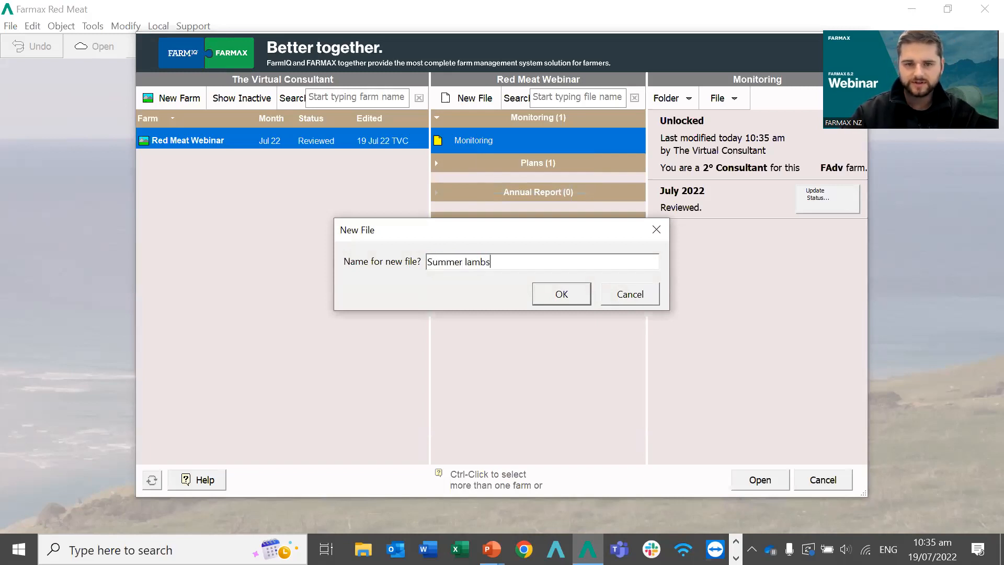
key("Return")
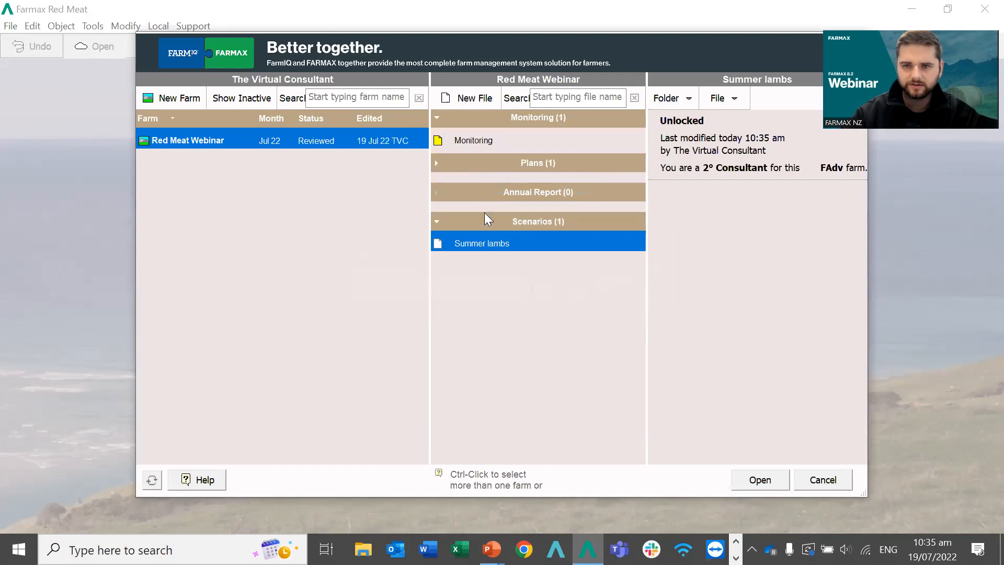
left_click(469, 140)
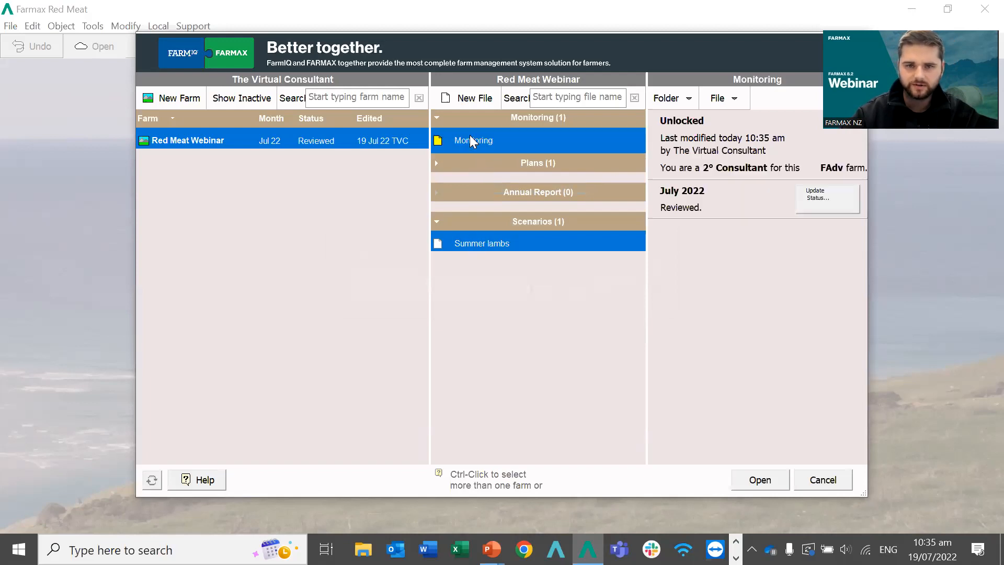
left_click(464, 243, "ctrl")
Open both files and give Summer lambs a sheep enterprise 'Trade lambs' in category Finishing.
left_click(760, 480)
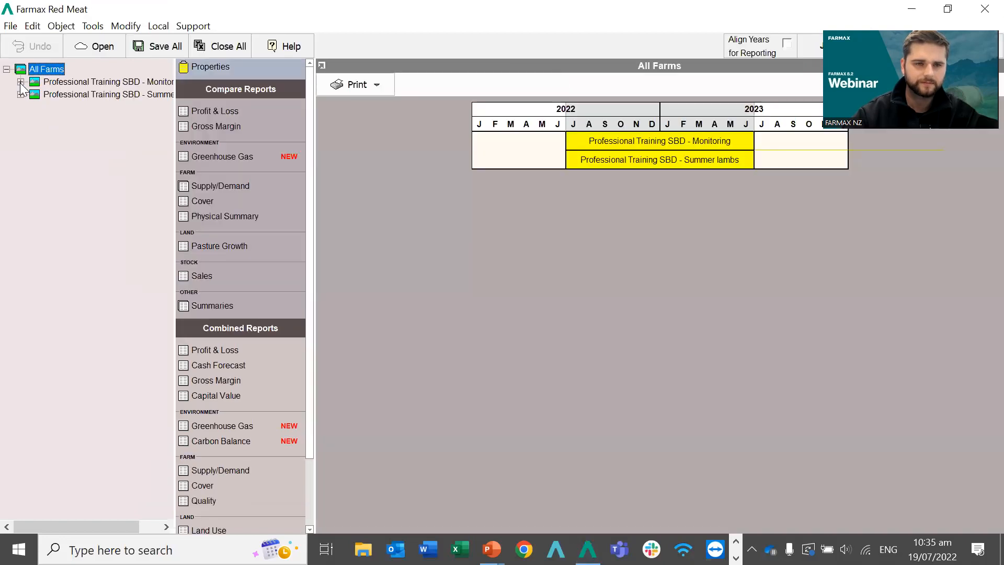
left_click(21, 95)
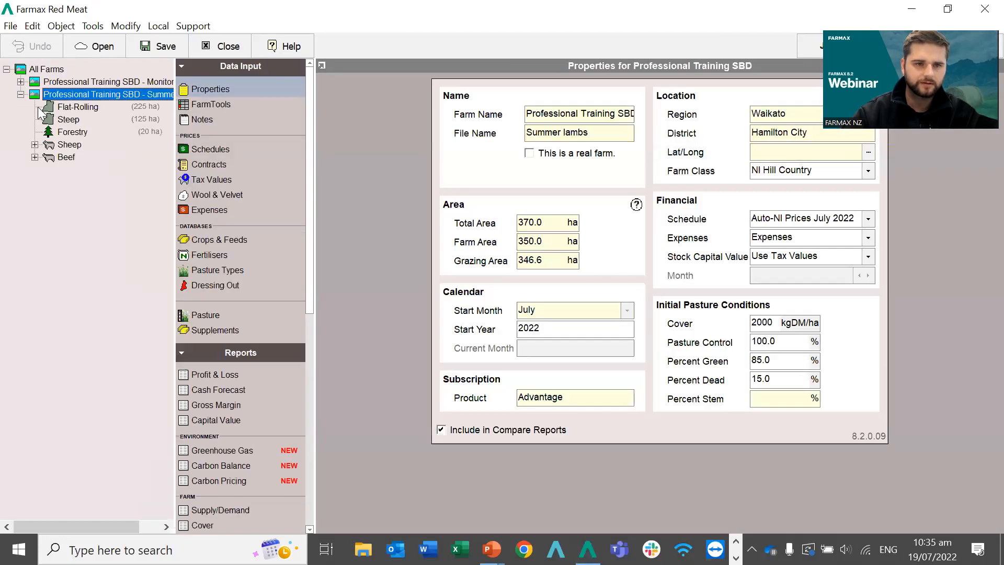
right_click(67, 100)
mouse_move(96, 170)
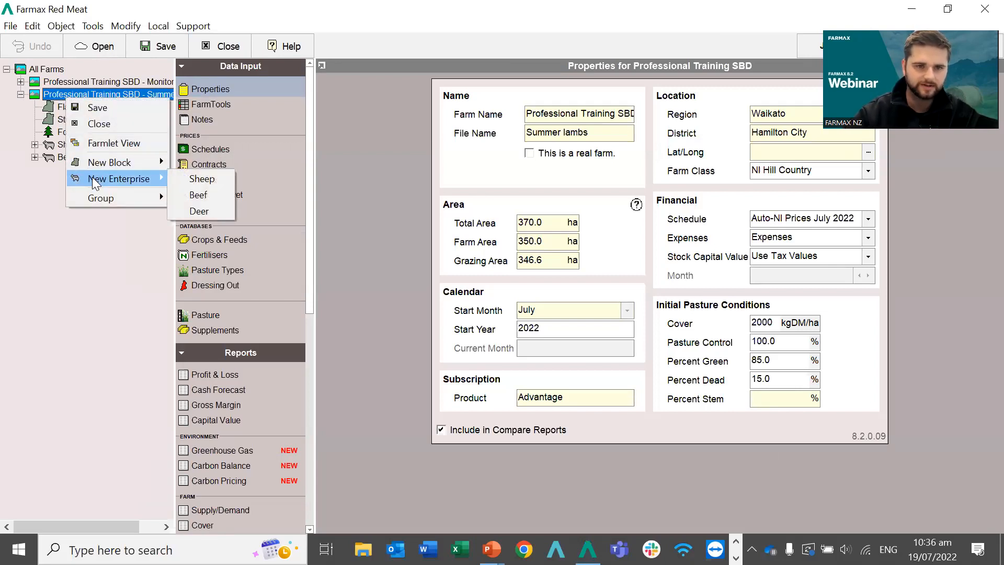
left_click(182, 181)
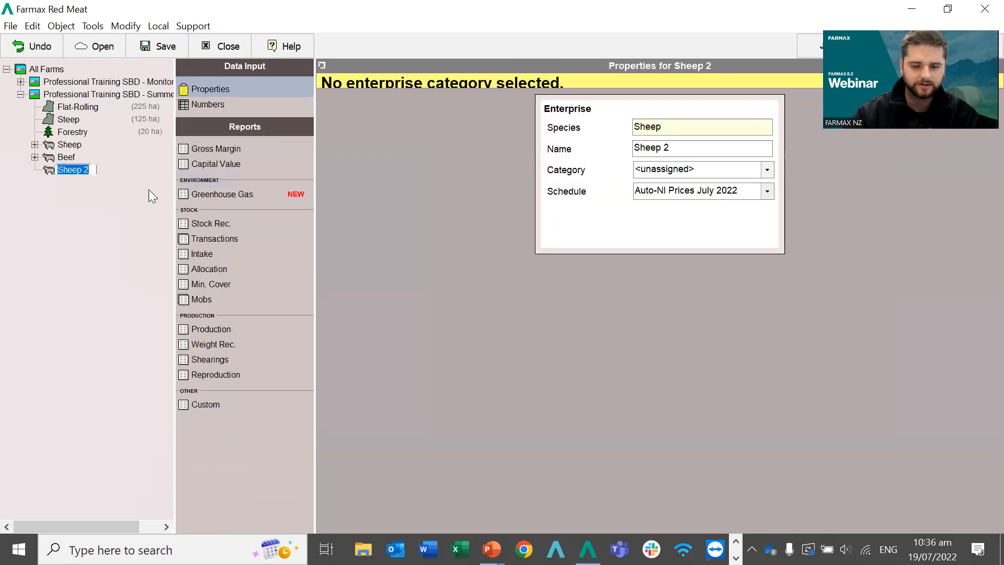
type("Trade lambs")
key("Return")
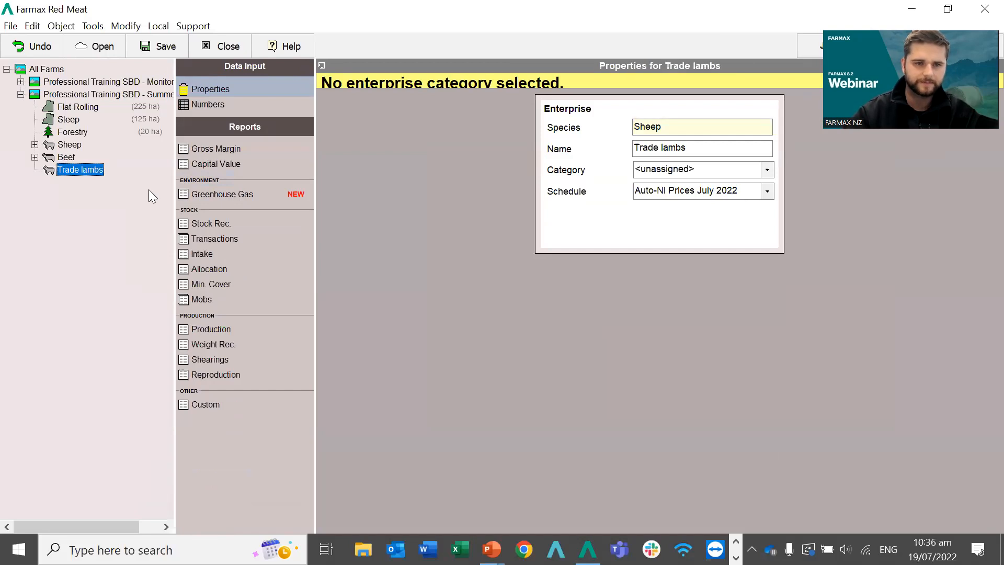
left_click(634, 170)
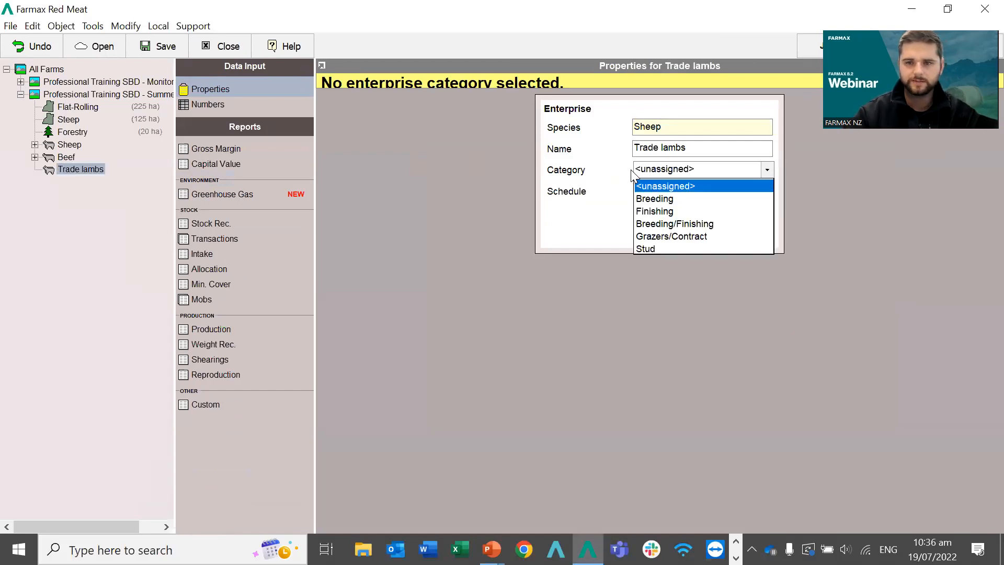
left_click(658, 211)
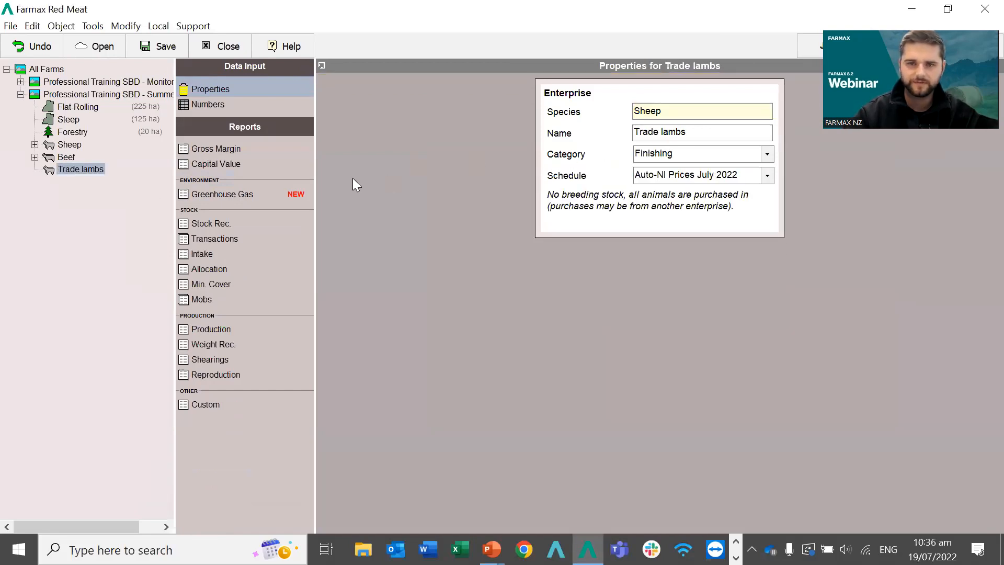
Add a Mixed Lambs mob to the Trade lambs enterprise.
right_click(81, 169)
mouse_move(106, 175)
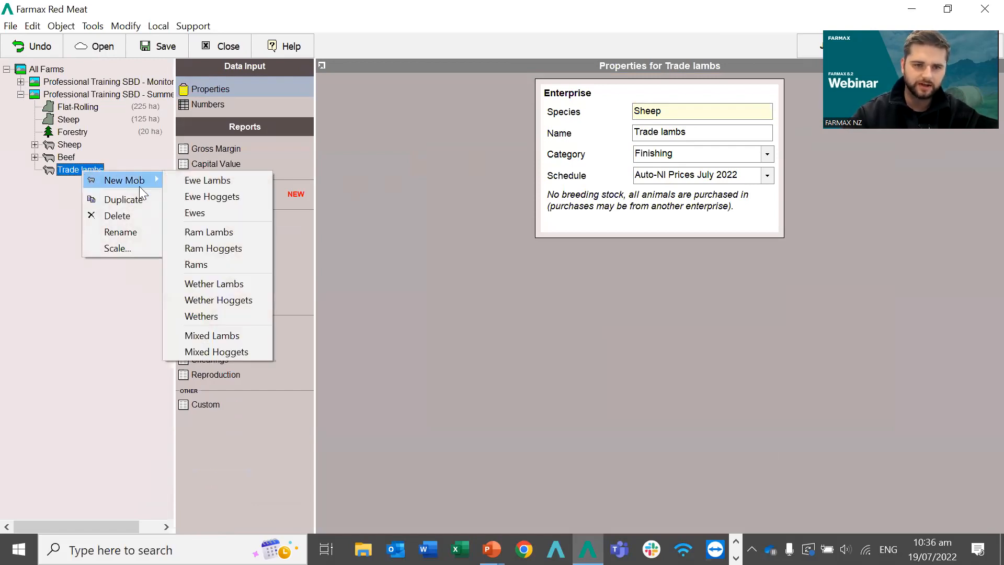
left_click(187, 335)
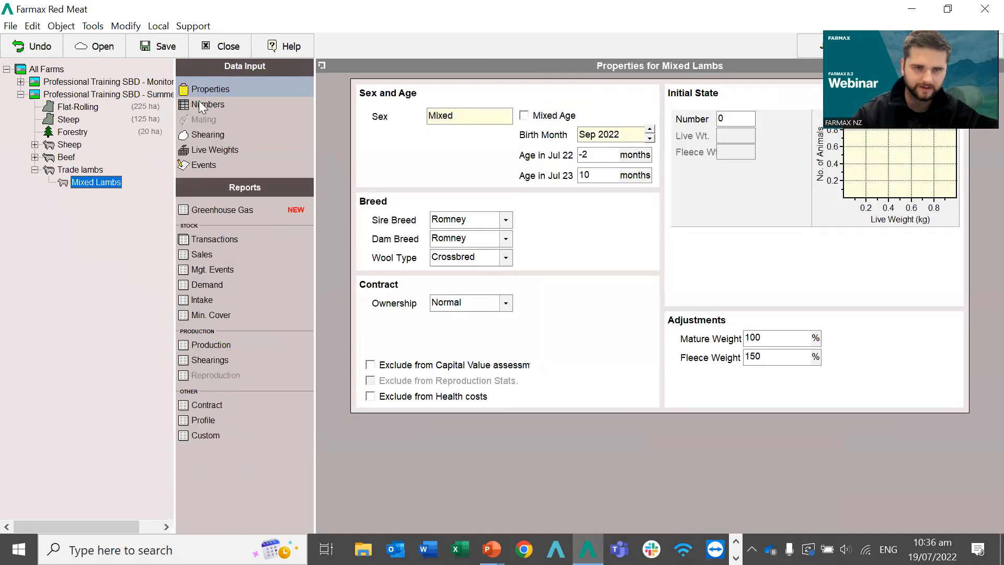
Record buying 1000 Mixed Lambs in Dec 22 at 28.0 kg live weight.
left_click(199, 104)
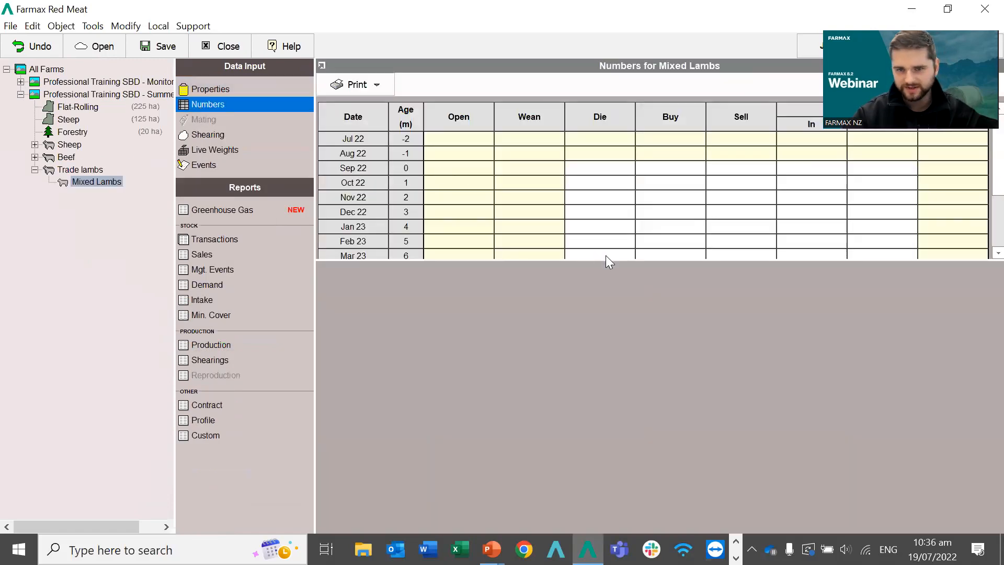
left_click_drag(605, 260, 603, 341)
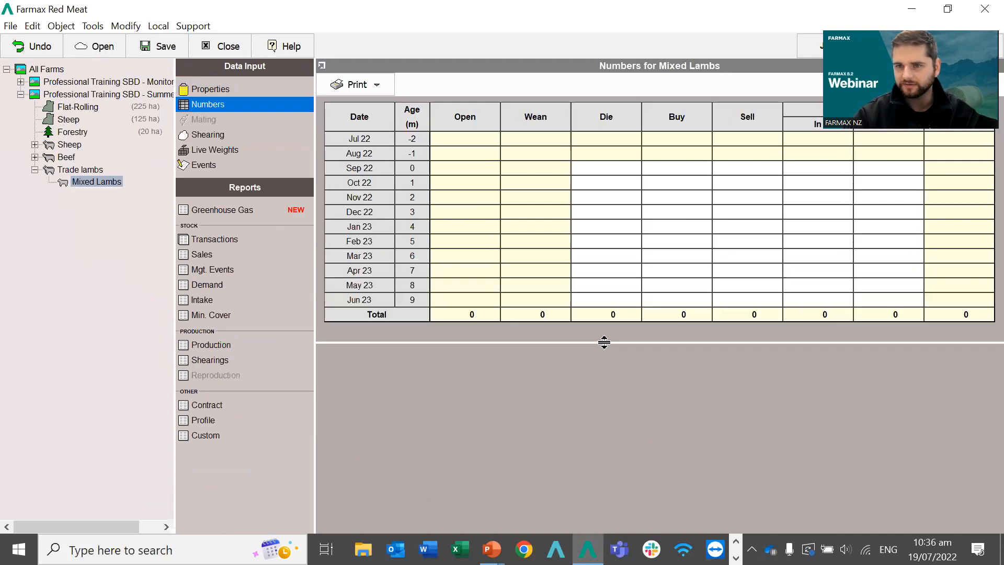
left_click(661, 213)
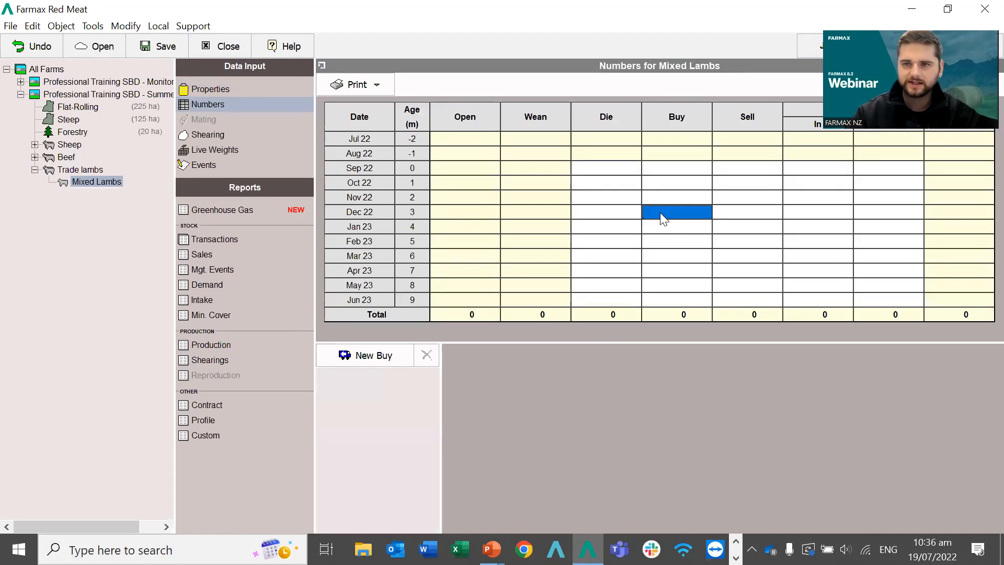
type("1000")
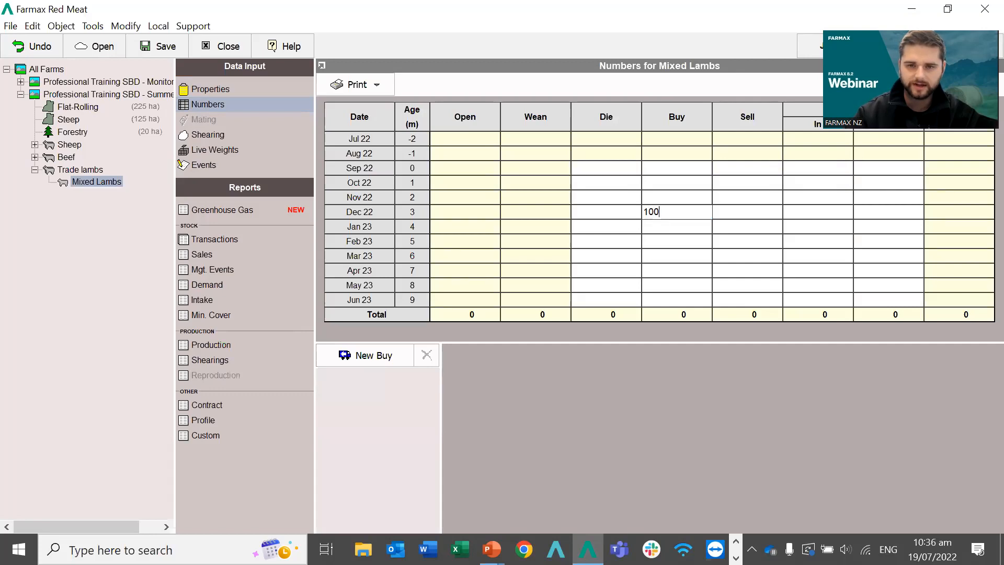
key("Return")
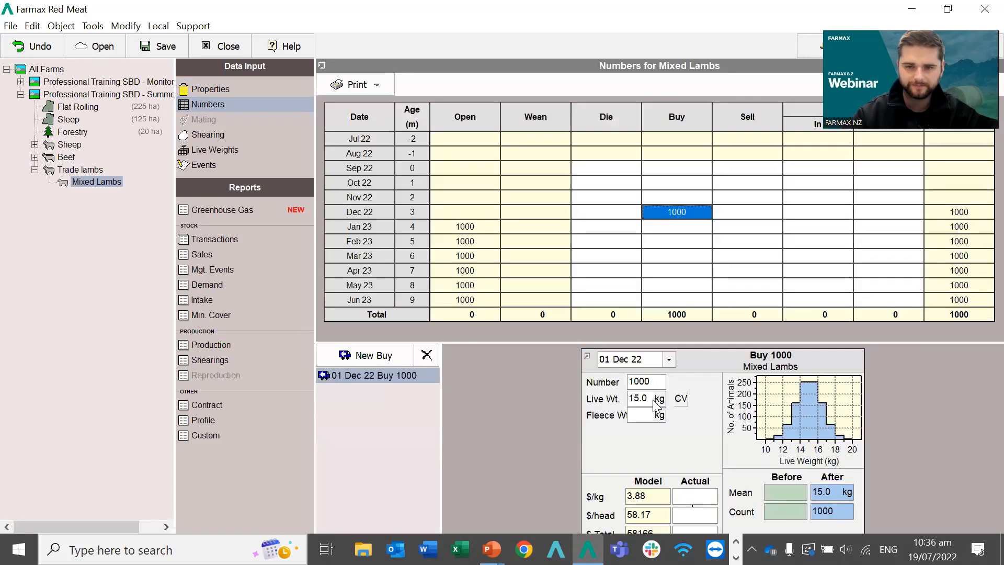
double_click(640, 399)
type("28")
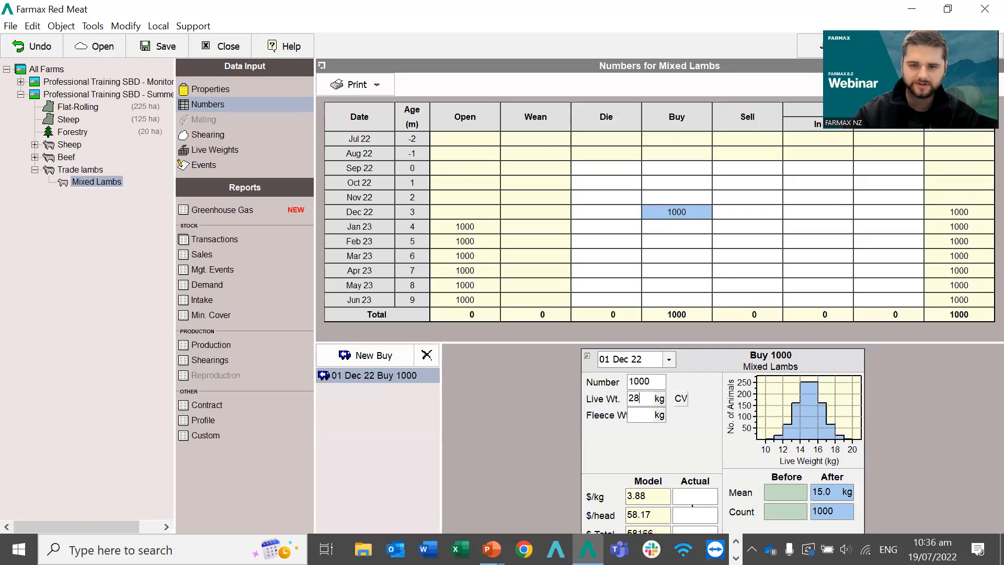
key("Return")
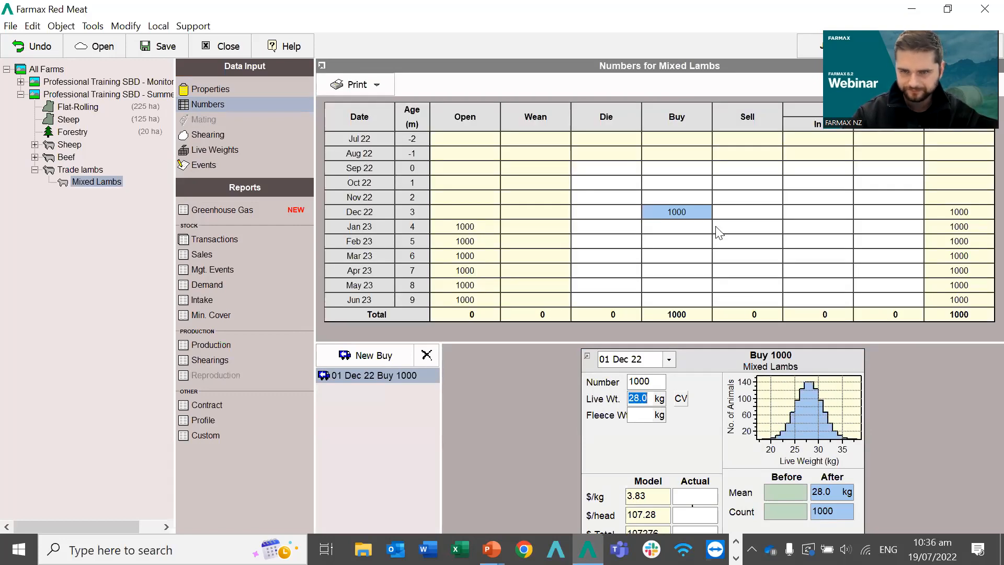
Enter Mixed Lambs sales of 400 in Jan 23, 400 in Feb 23 and 200 in Mar 23.
left_click(732, 231)
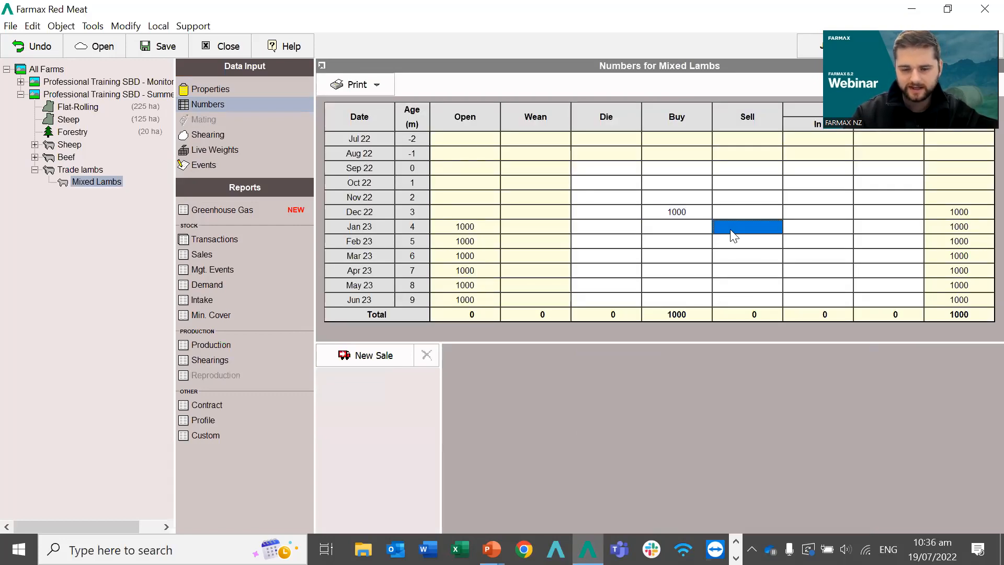
type("400")
key("Return")
key("Down")
type("400")
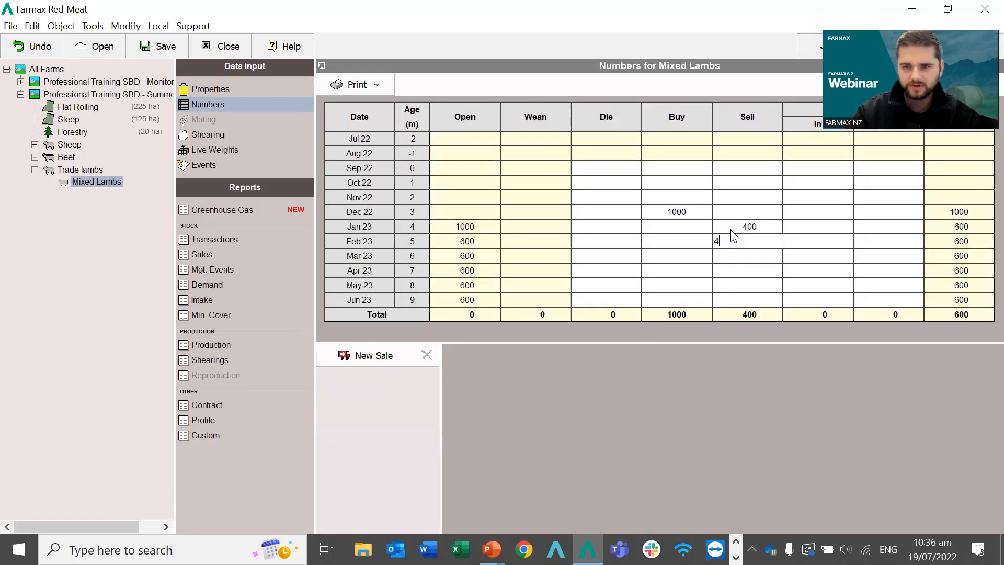
key("Return")
type("200")
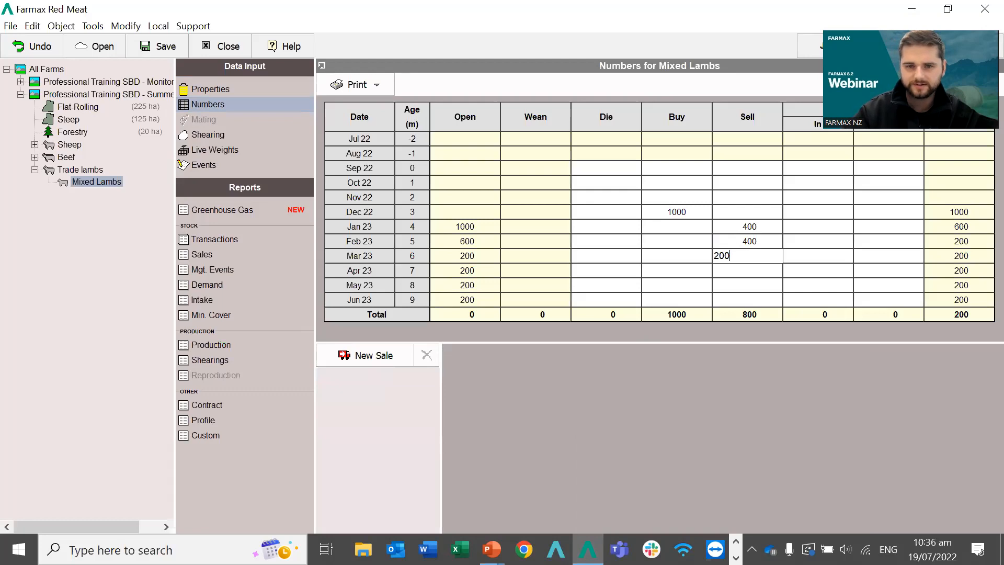
key("Return")
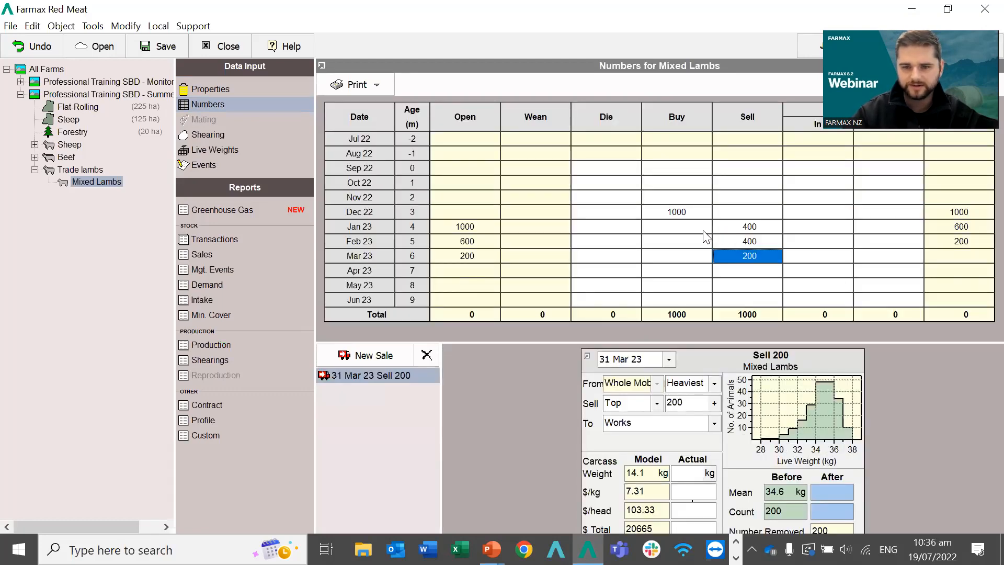
Set Mixed Lambs growth to 170 g/d from December through March.
left_click(217, 150)
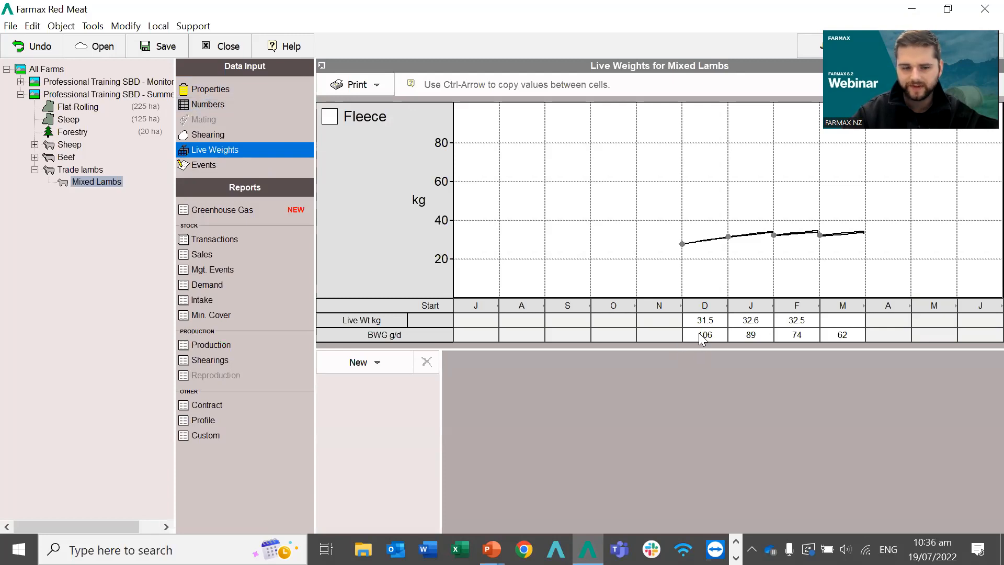
left_click(702, 339)
type("17")
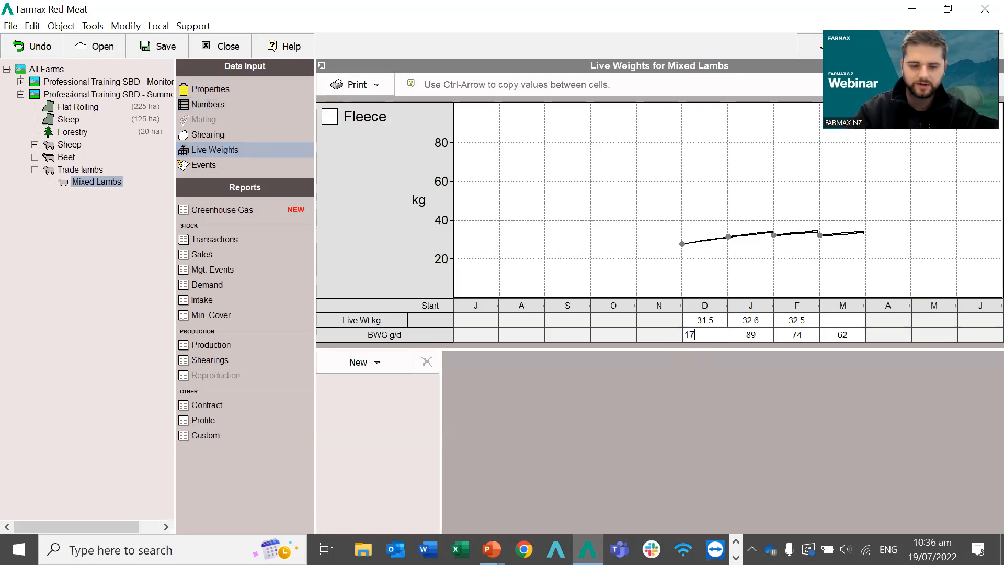
key("ctrl+Right")
key("ctrl+Right")
key("ctrl+Right")
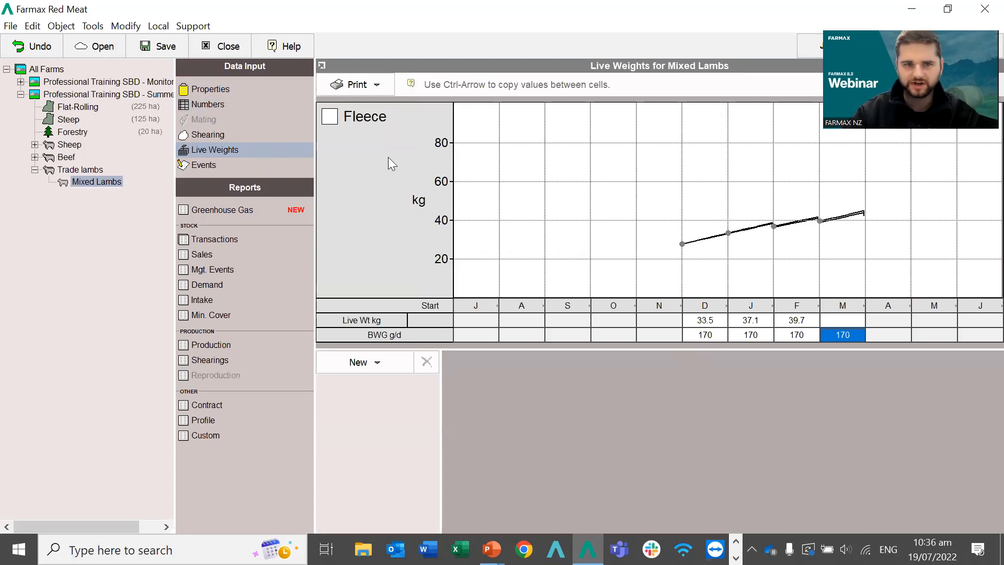
left_click(196, 107)
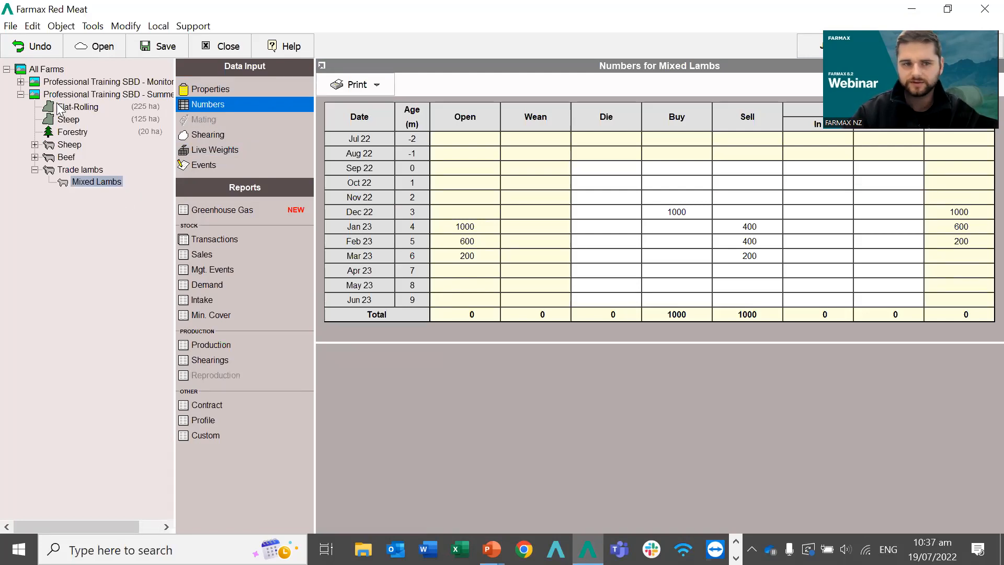
Show the all-farms Profit & Loss comparison as Difference, with Summer lambs 24,417 ahead of Monitoring.
left_click(39, 69)
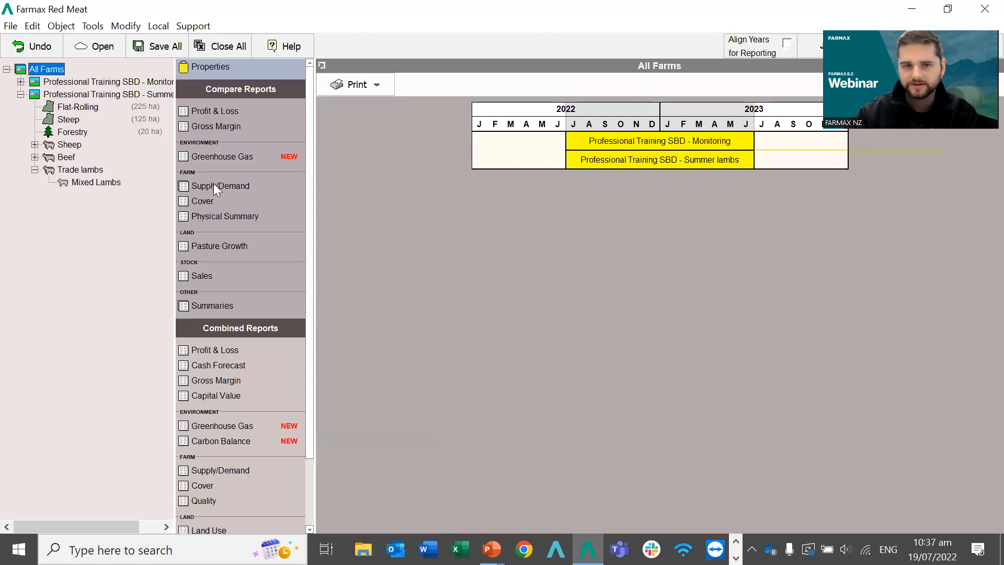
left_click(198, 111)
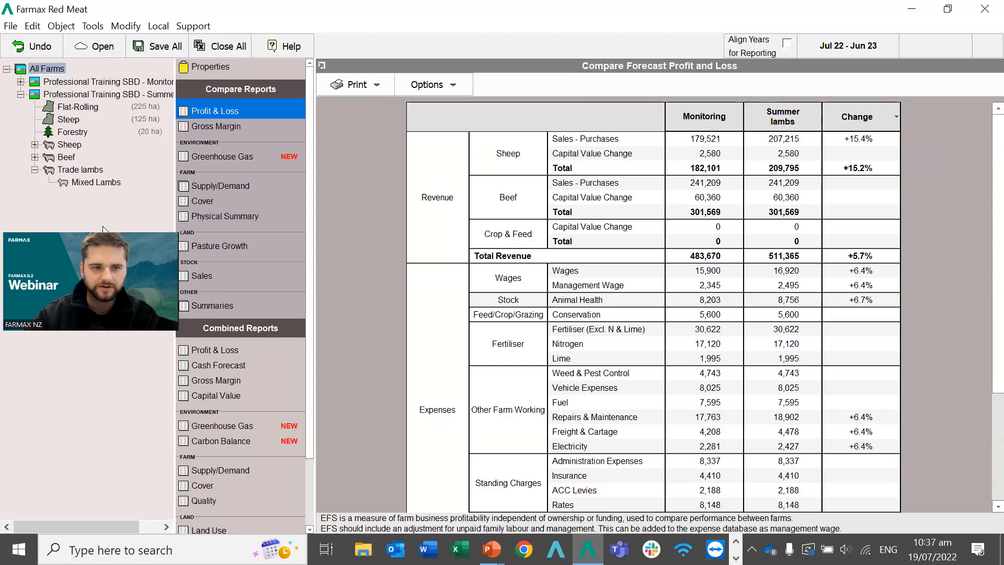
left_click(875, 123)
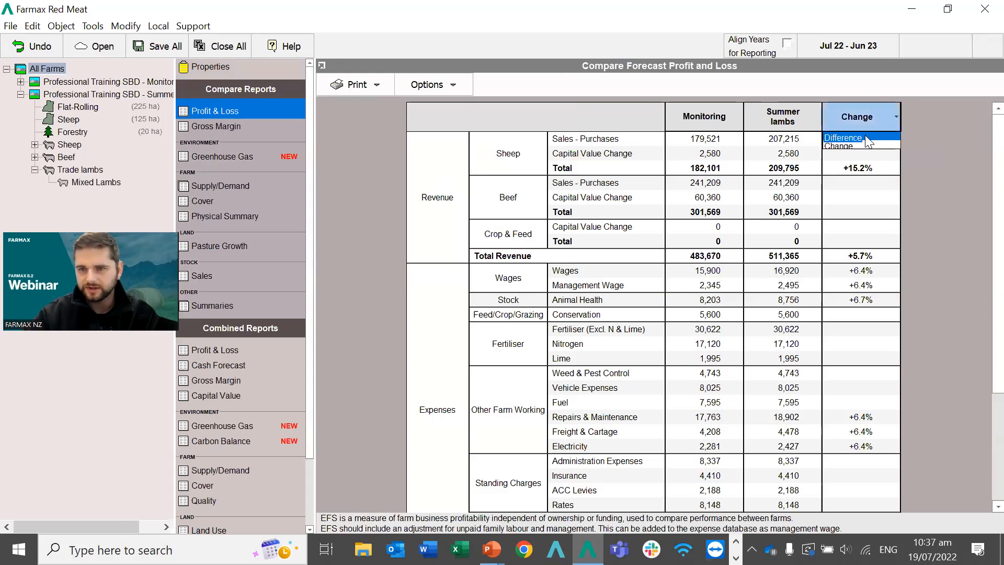
left_click(843, 137)
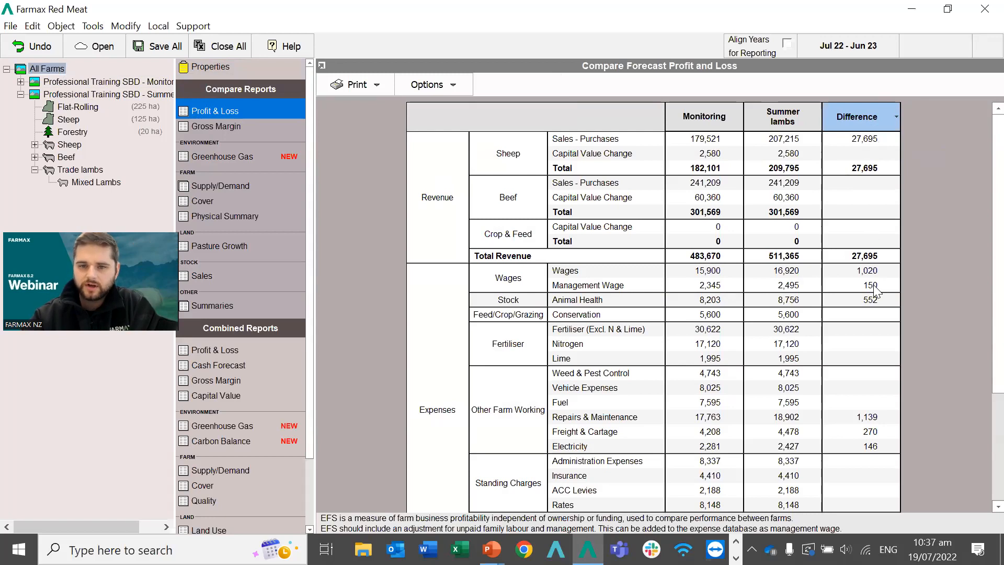
scroll(874, 291, "down", 2)
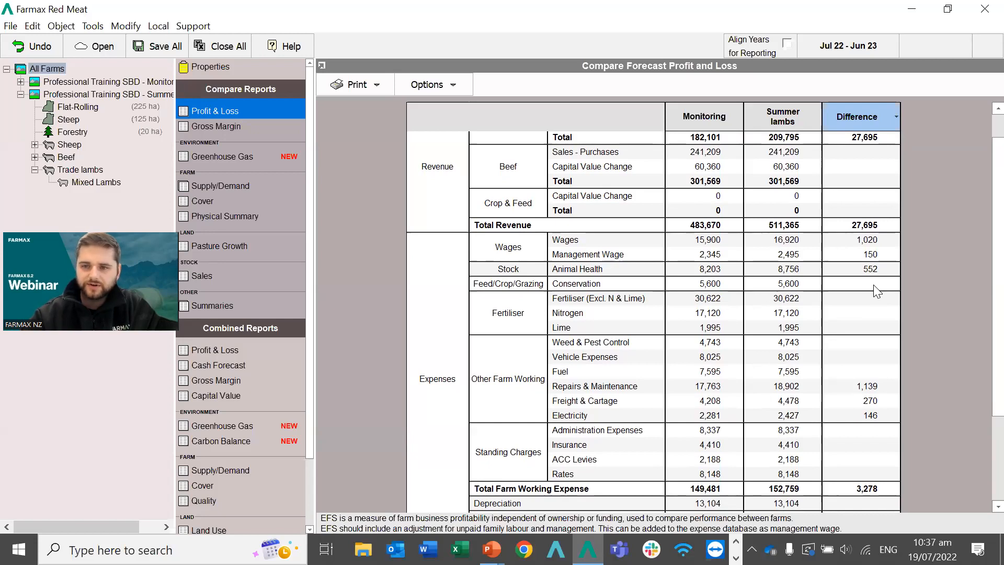
scroll(877, 291, "down", 3)
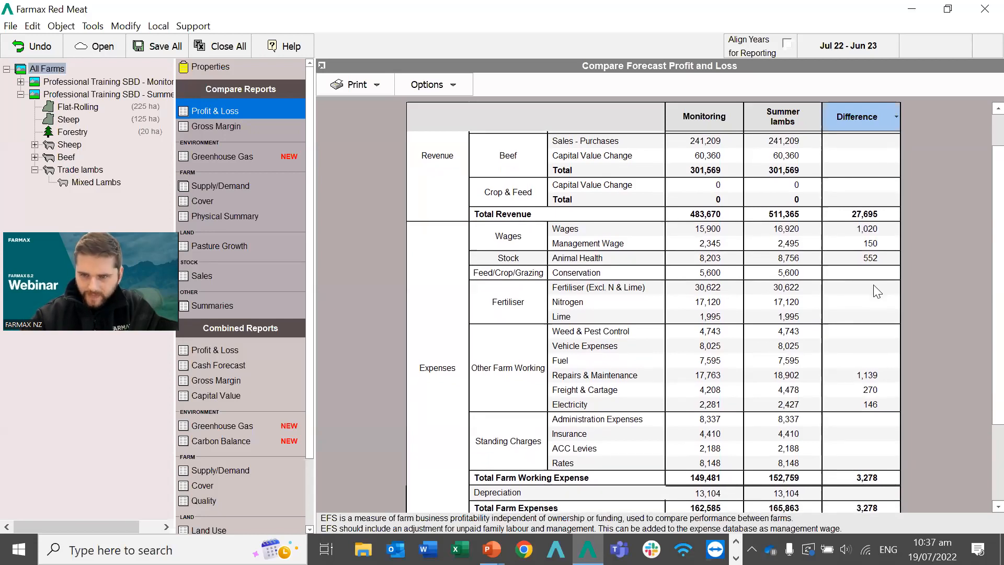
scroll(877, 291, "down", 1)
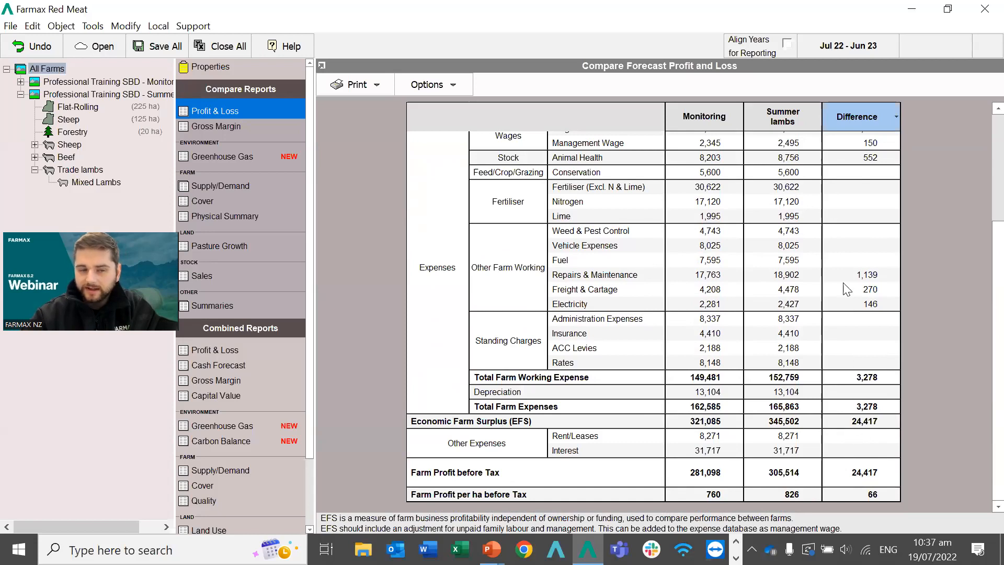
scroll(847, 290, "up", 3)
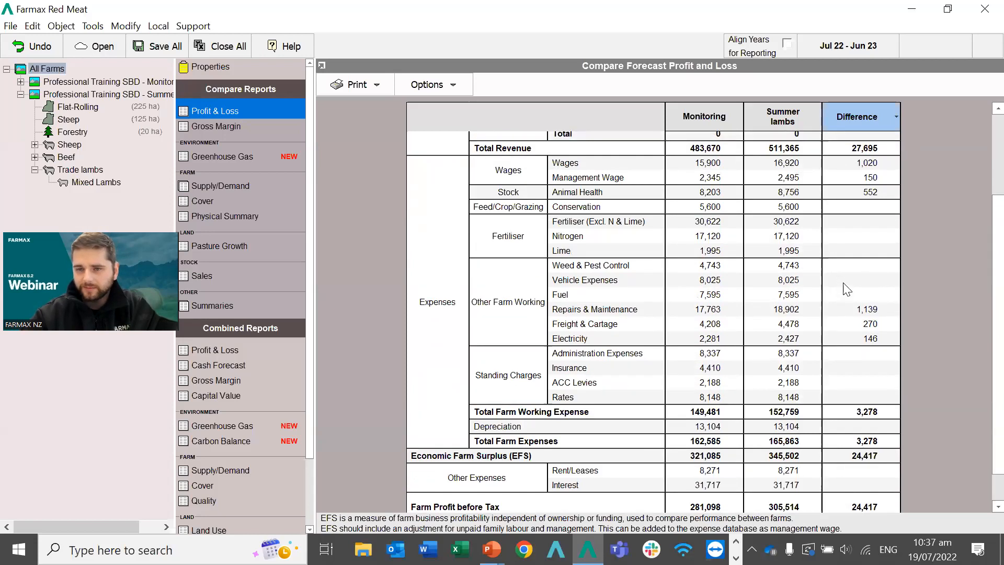
scroll(847, 290, "up", 2)
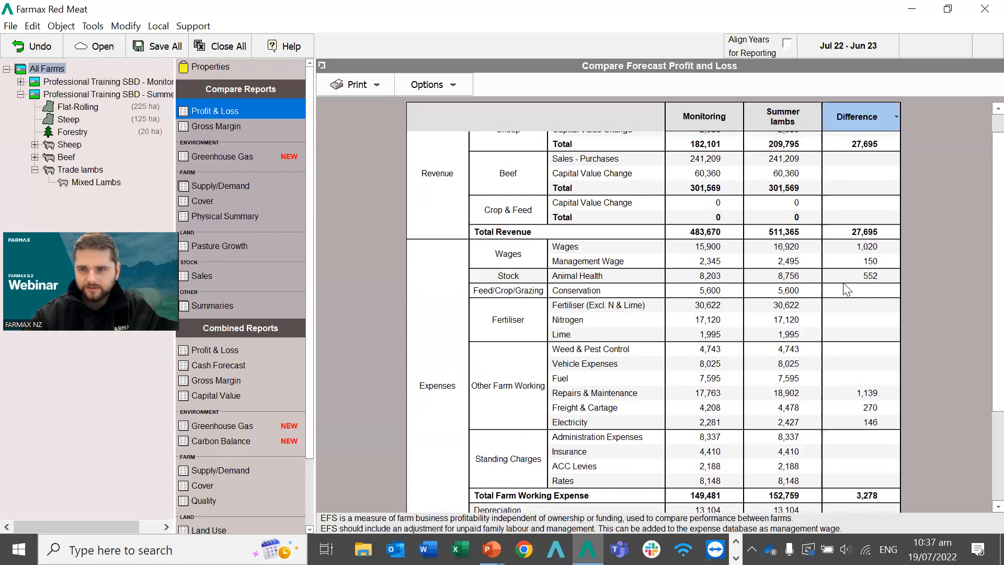
left_click(890, 119)
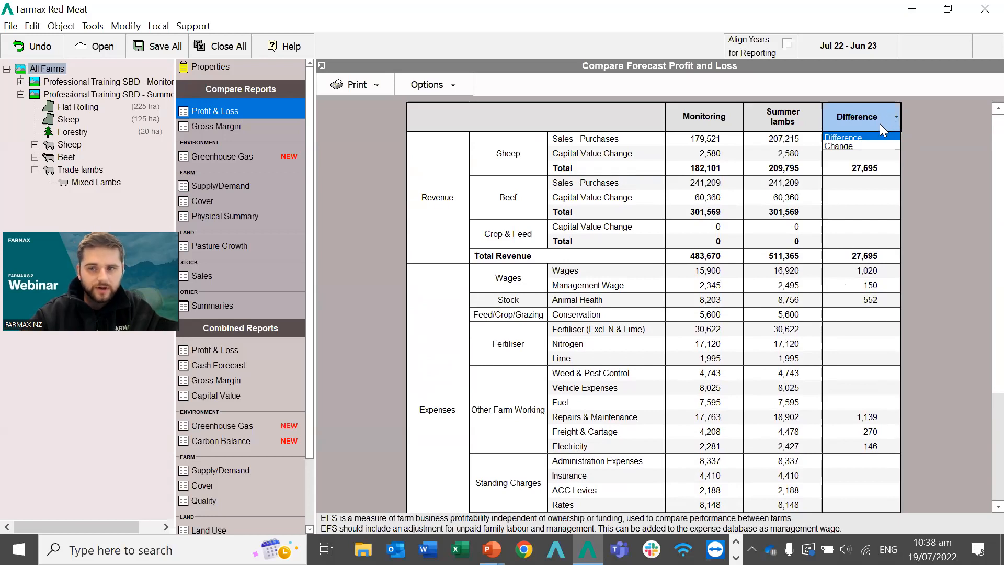
Switch the comparison to Change and find Farm Profit before Tax up 8.7%.
left_click(852, 146)
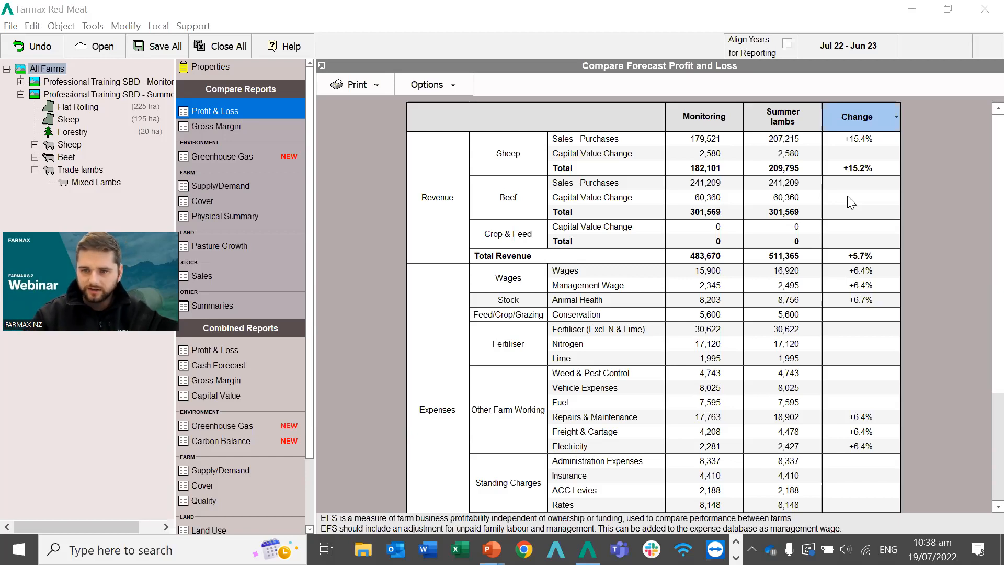
scroll(851, 202, "down", 2)
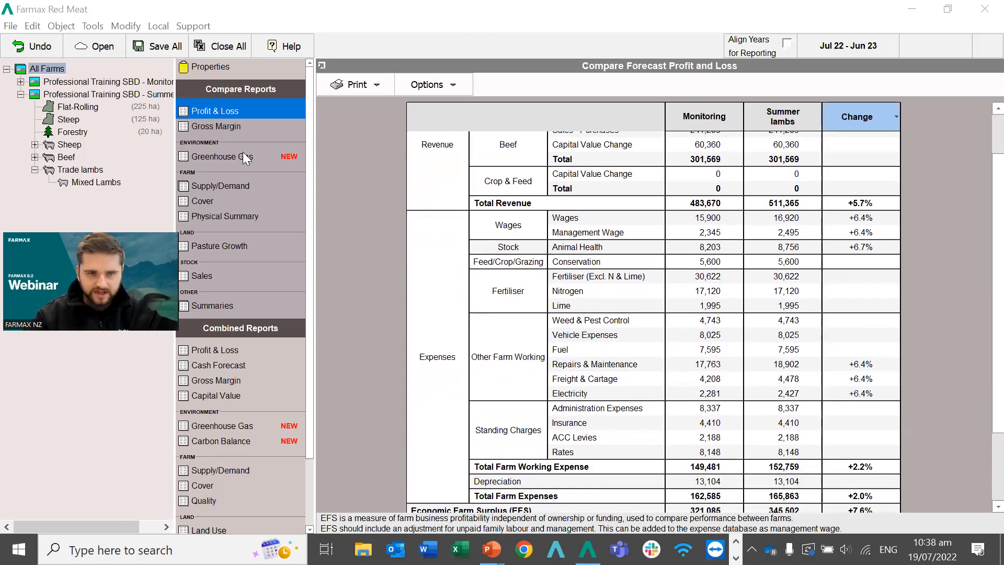
scroll(720, 301, "down", 2)
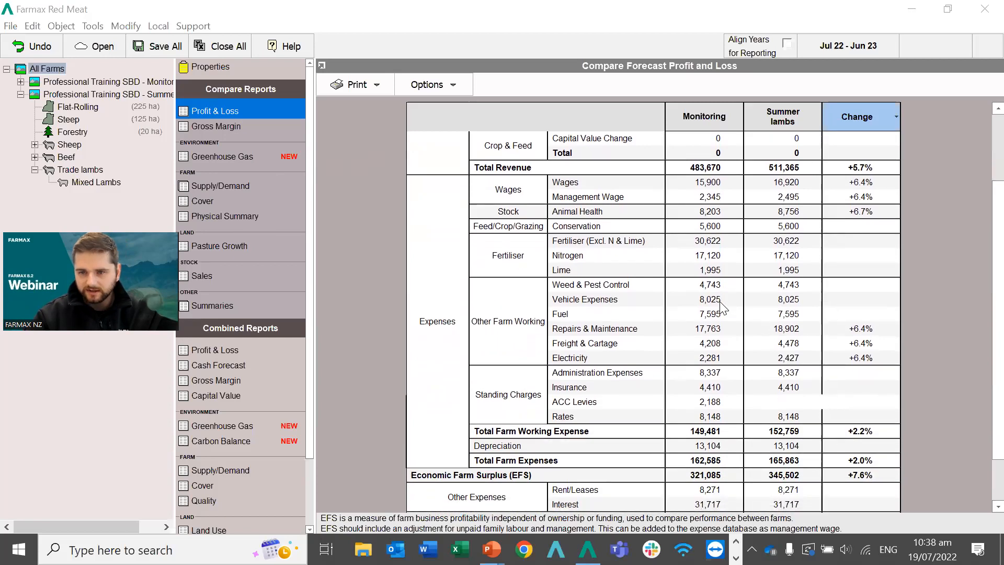
scroll(719, 301, "down", 2)
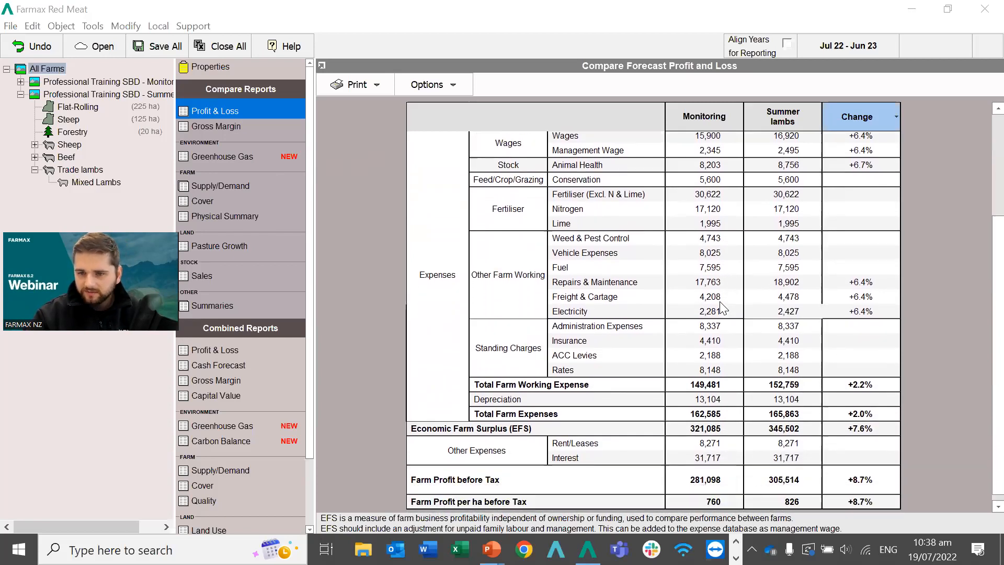
scroll(720, 301, "down", 1)
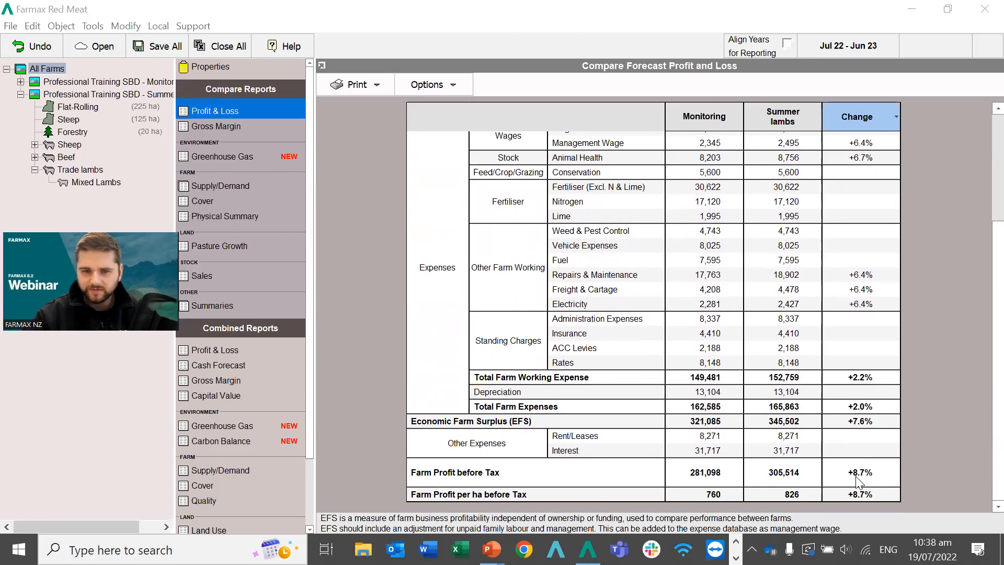
left_click(205, 154)
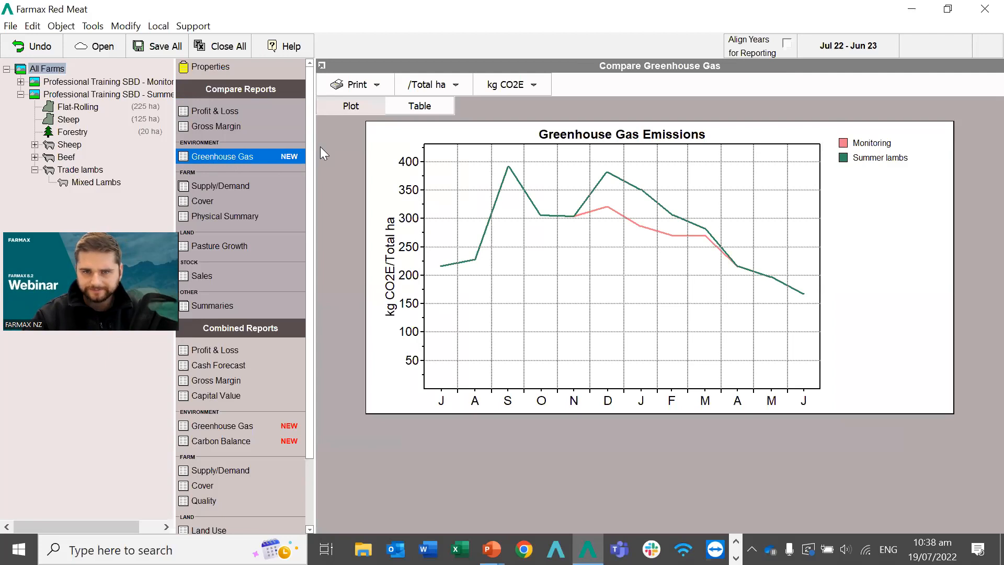
View the greenhouse gas comparison as a table, toggling Change and back to kg CO2E Difference.
left_click(427, 110)
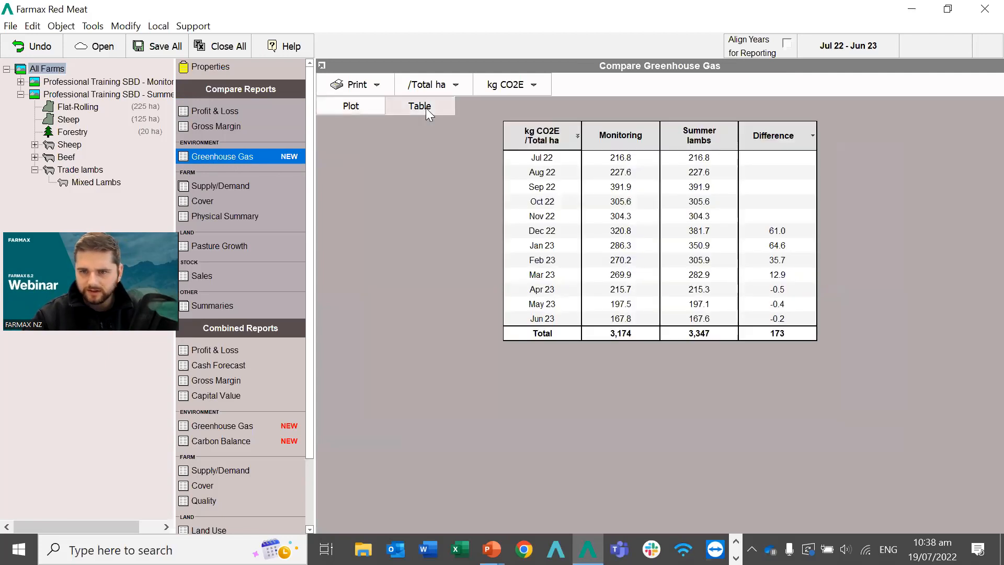
left_click(809, 137)
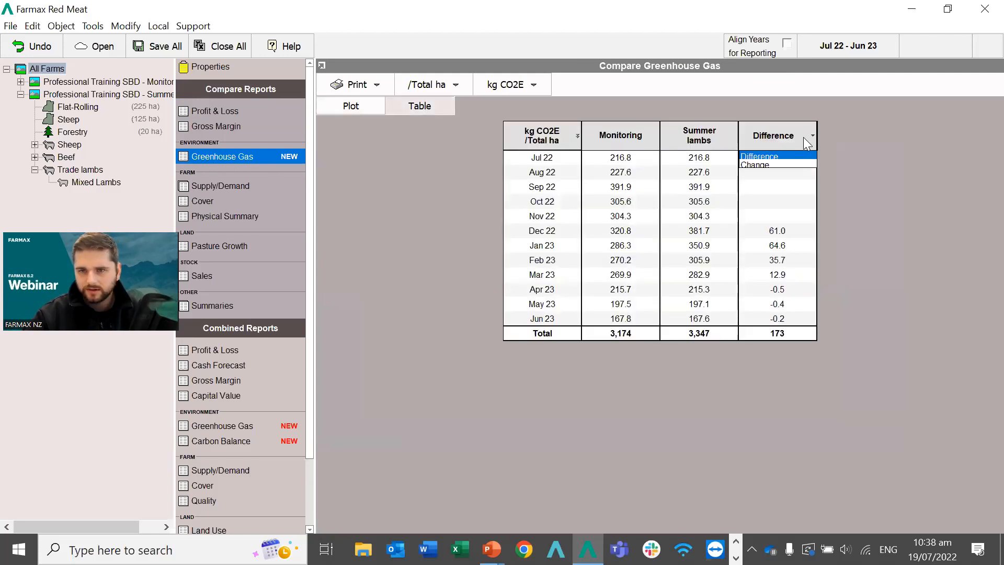
left_click(780, 165)
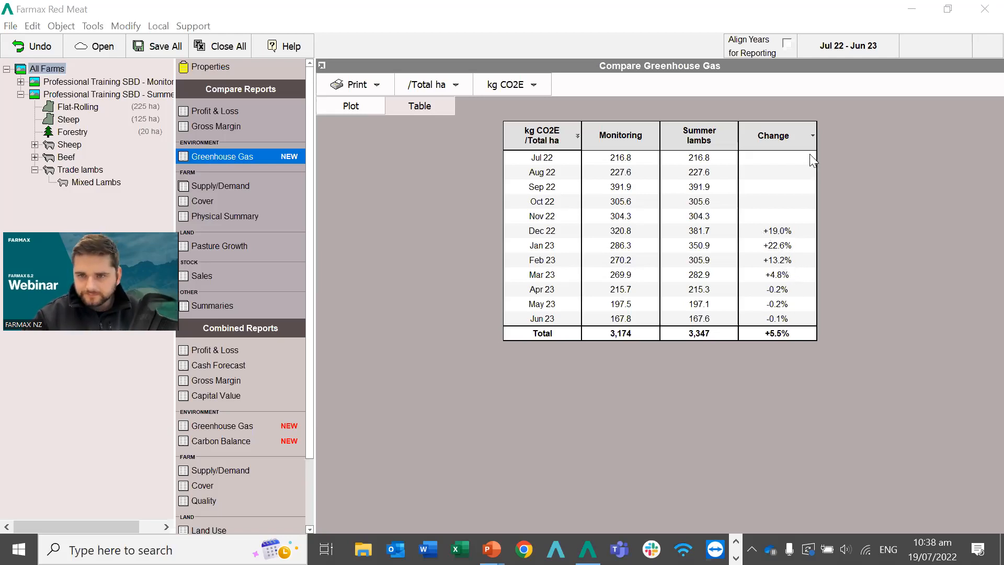
left_click(811, 137)
left_click(782, 157)
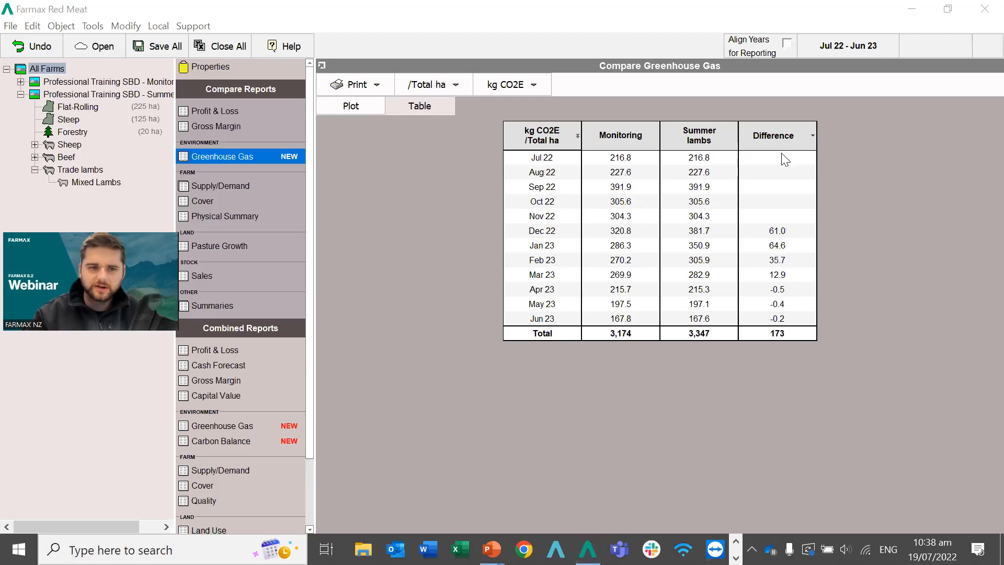
left_click(229, 114)
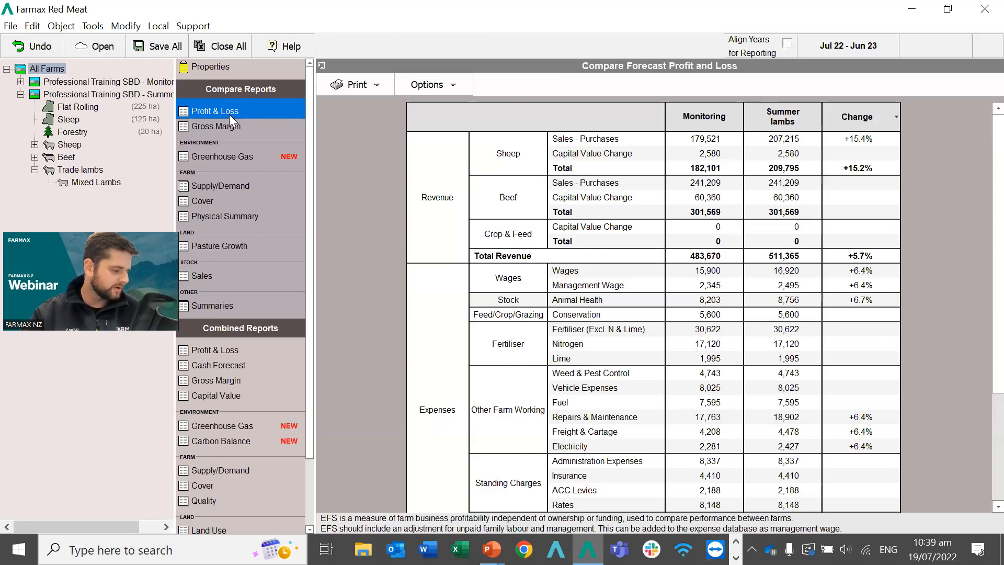
Select All Farms and close every open farm file so they upload to the cloud.
left_click(40, 68)
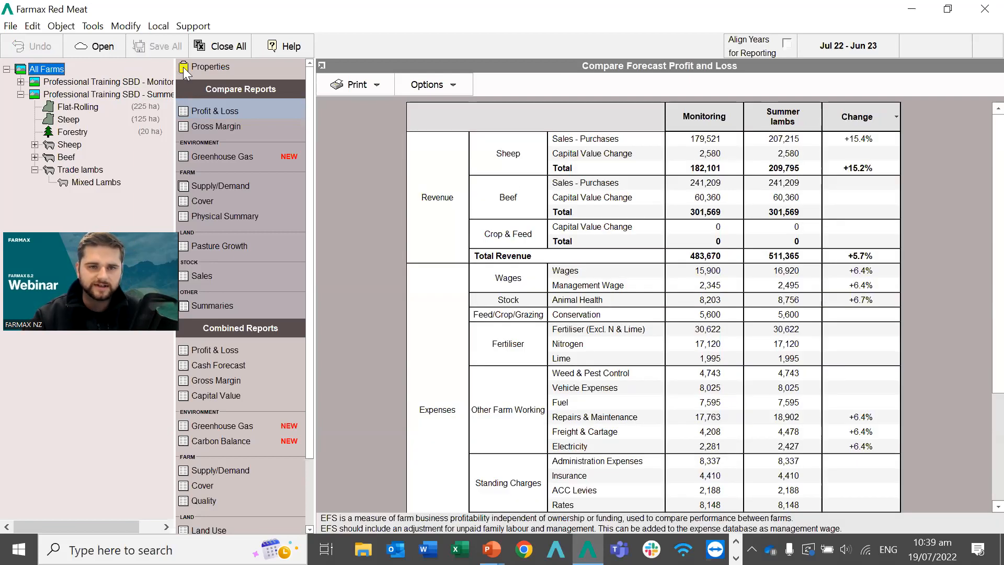
left_click(223, 46)
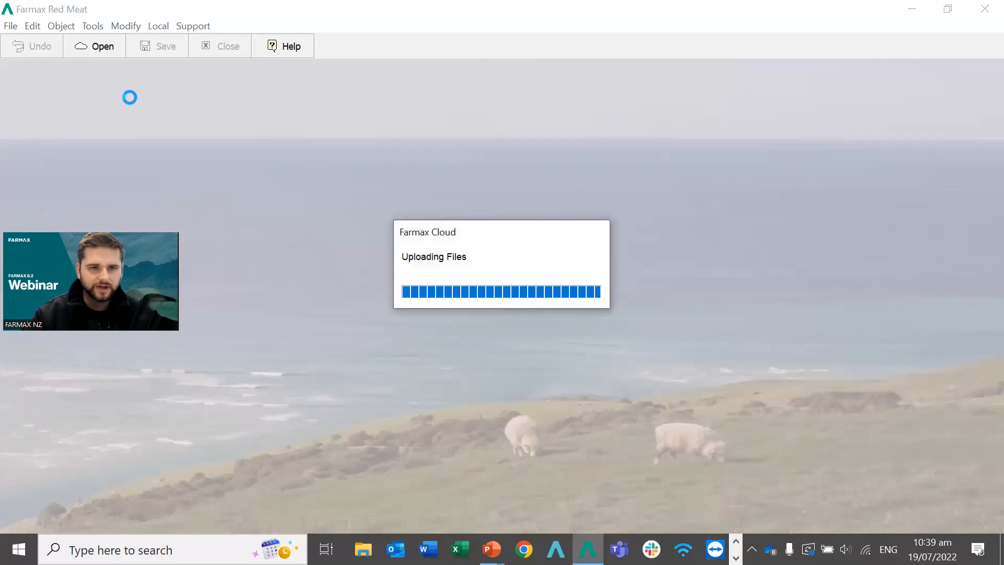
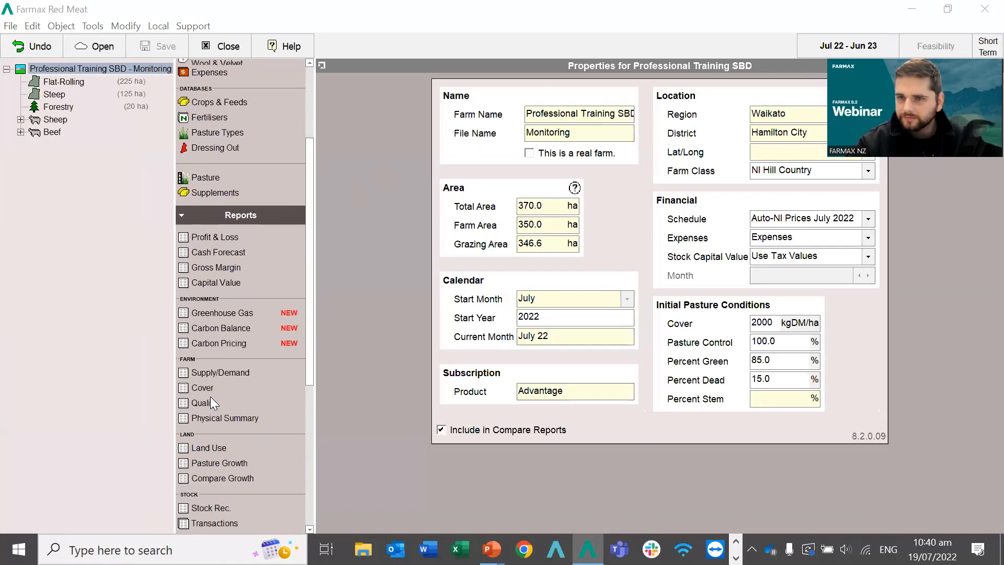
Scroll down the Professional Training SBD Monitoring properties to reach the Reports list.
scroll(210, 397, "down", 1)
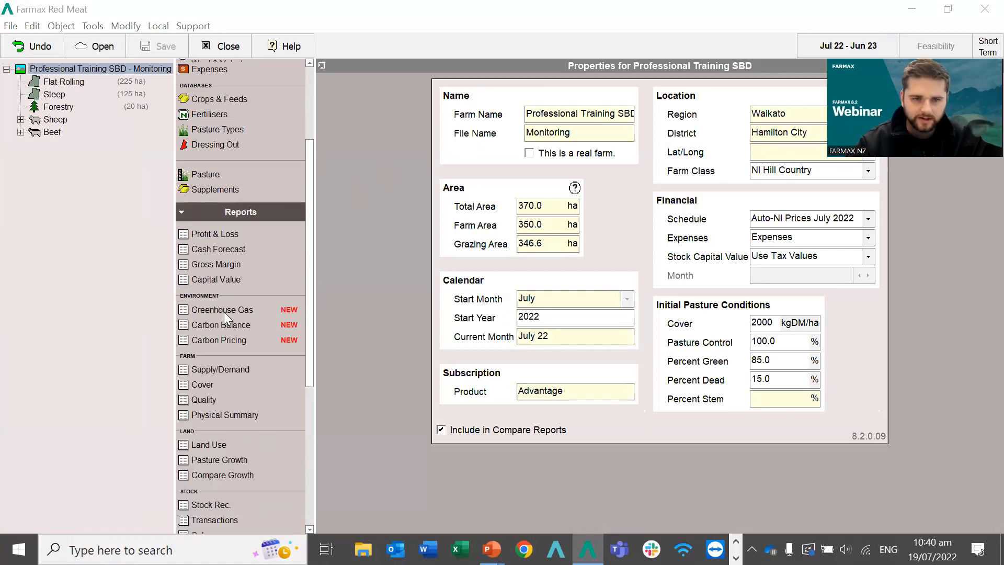
scroll(223, 311, "down", 5)
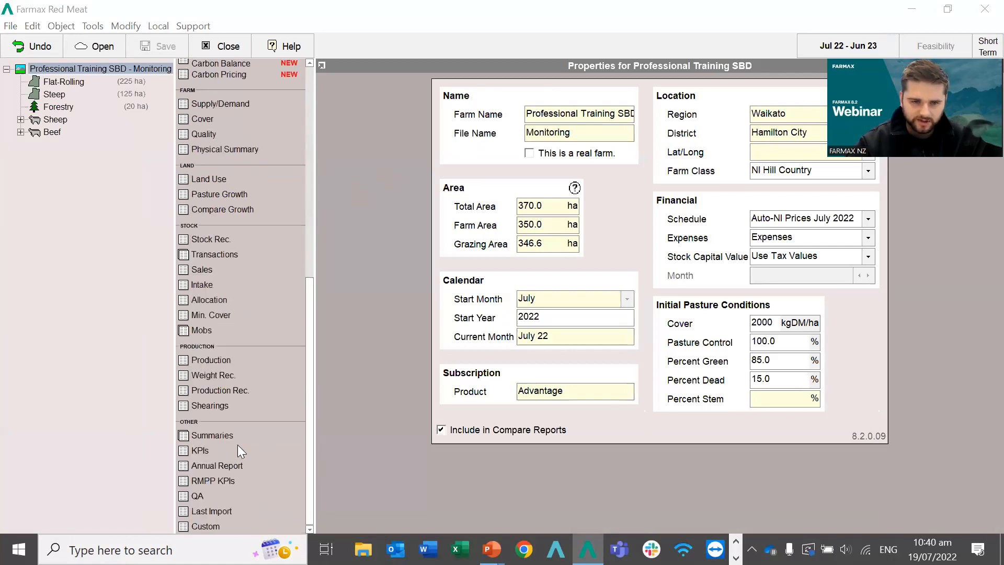
Open the RMPP KPIs report and scroll to the Environment KPIs showing 3,174 kg CO2e/ha.
left_click(202, 480)
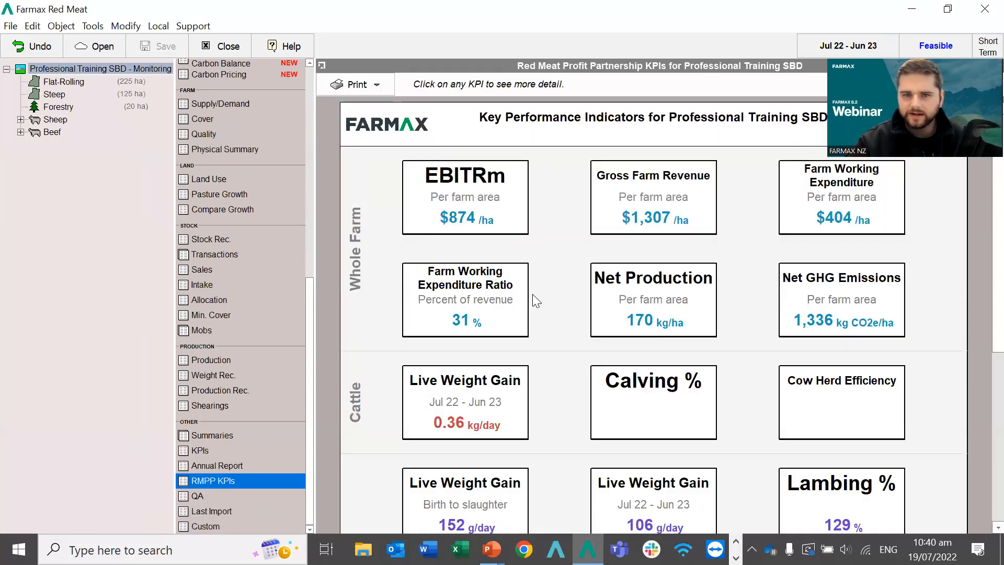
scroll(554, 289, "down", 2)
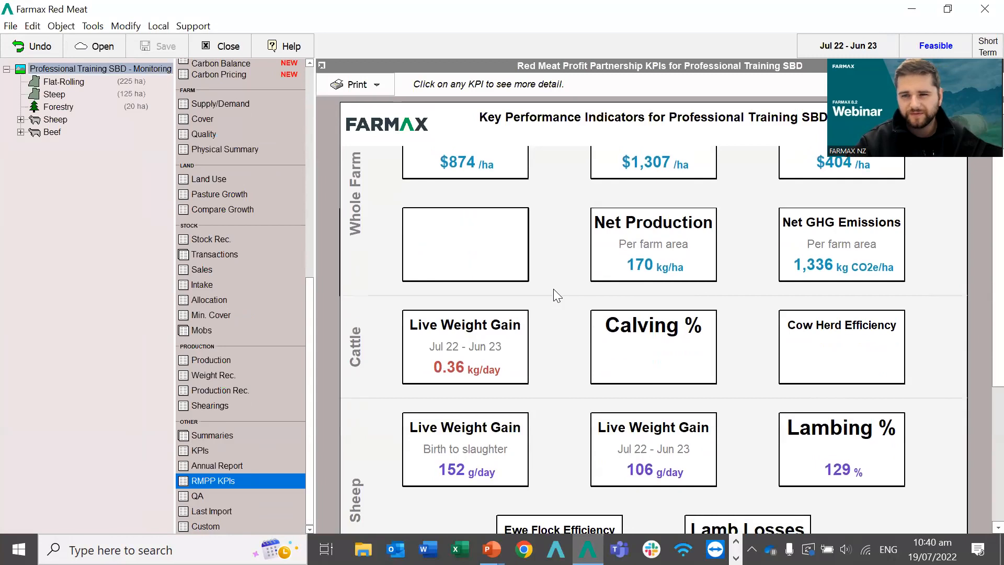
scroll(554, 288, "down", 2)
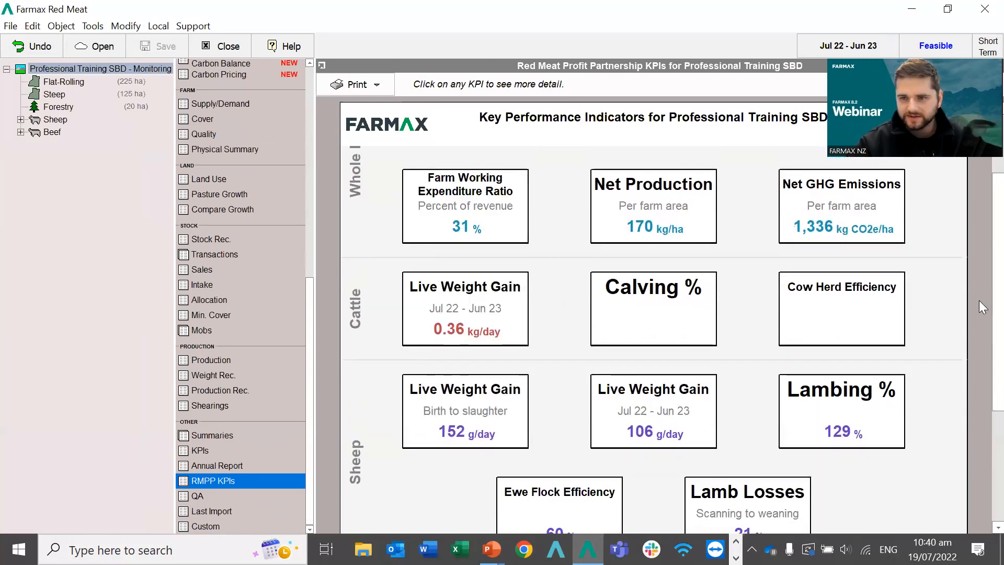
scroll(979, 300, "down", 6)
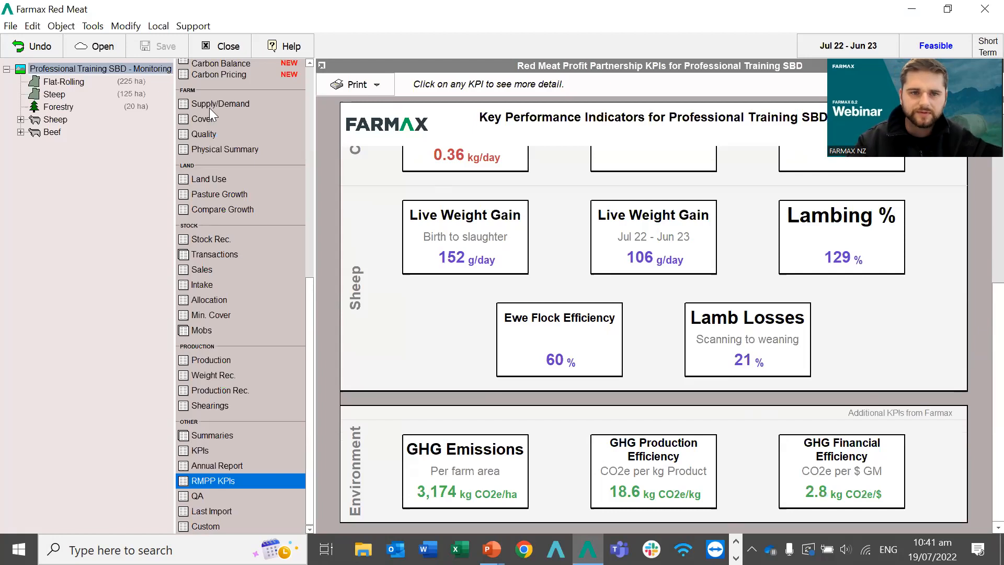
scroll(209, 108, "up", 3)
scroll(209, 108, "up", 1)
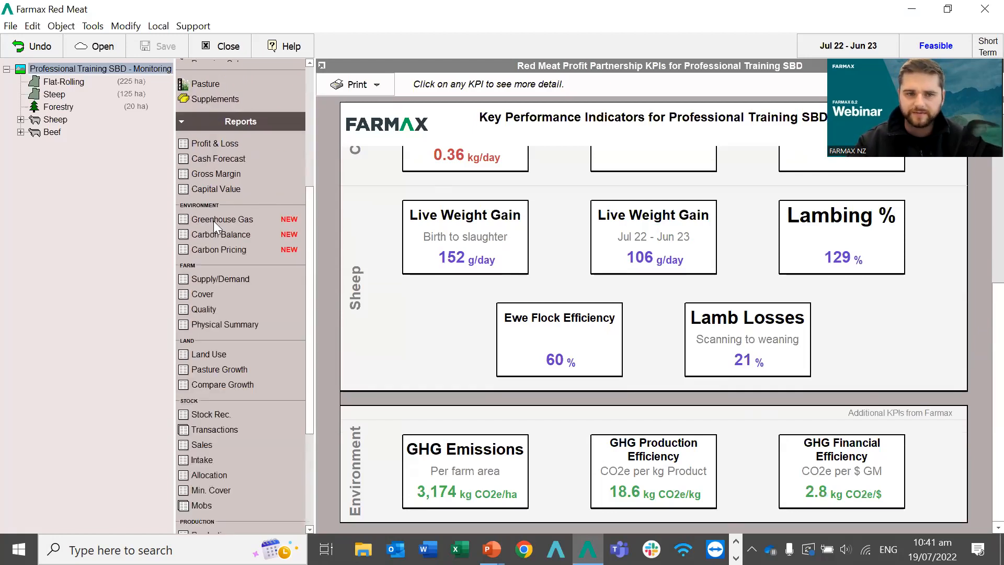
Show Greenhouse Gas emissions per farm ha: 3.36 tonnes CO2e, 2.65 from methane.
left_click(212, 220)
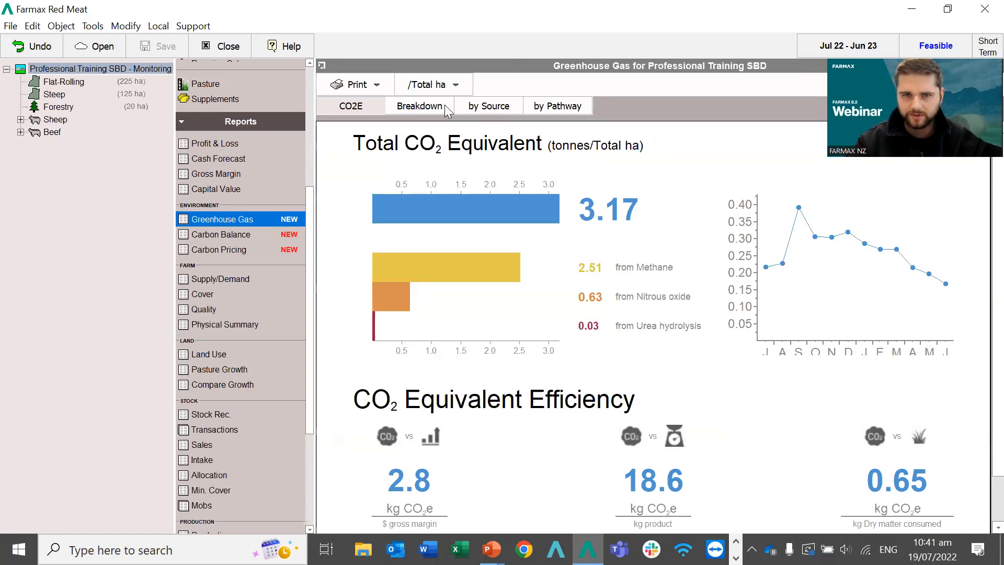
left_click(440, 86)
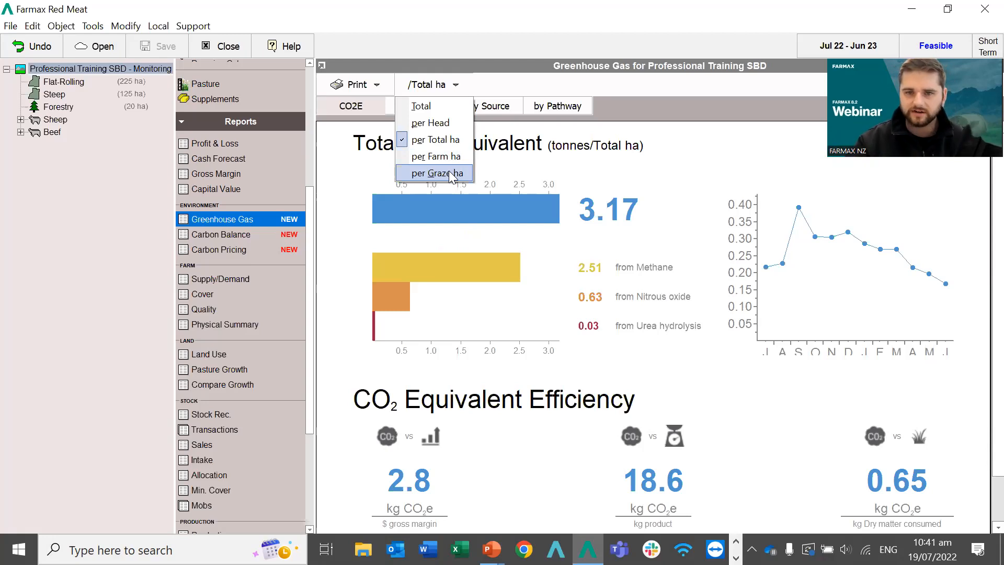
left_click(423, 155)
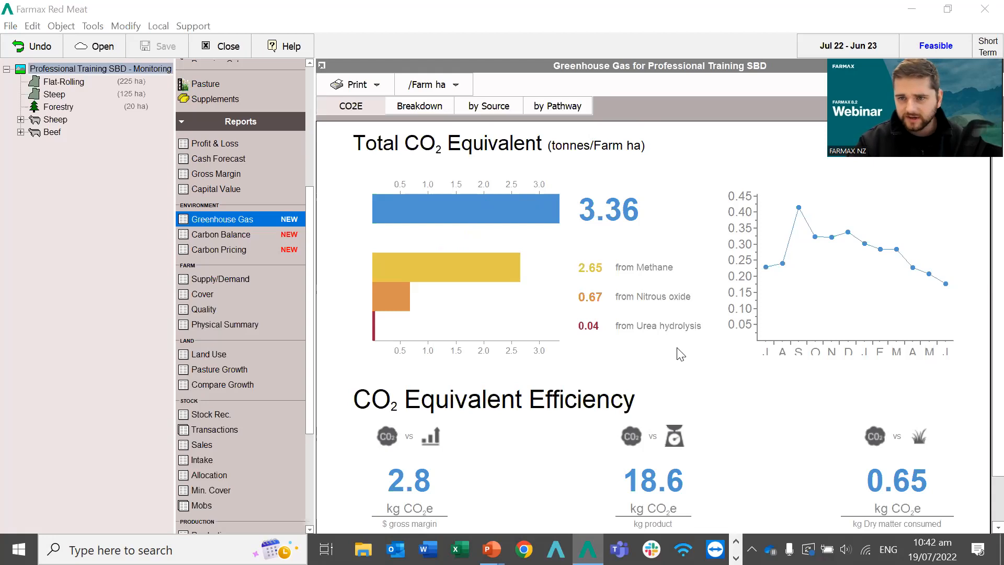
scroll(677, 348, "down", 1)
scroll(680, 354, "down", 1)
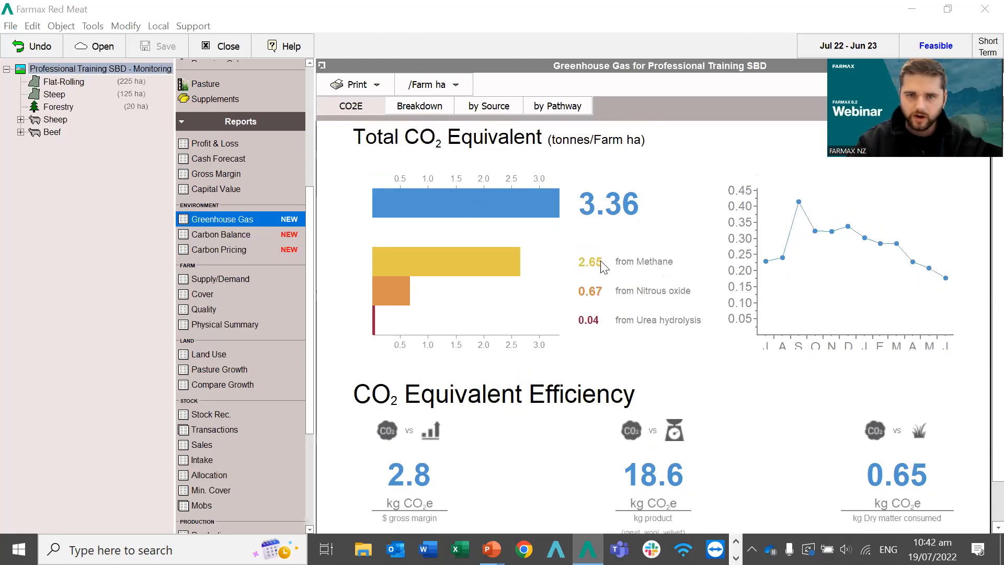
Break emissions down monthly by source, toggling units to kg Greenhouse Gas and back to kg CO2 Equivalent.
left_click(413, 106)
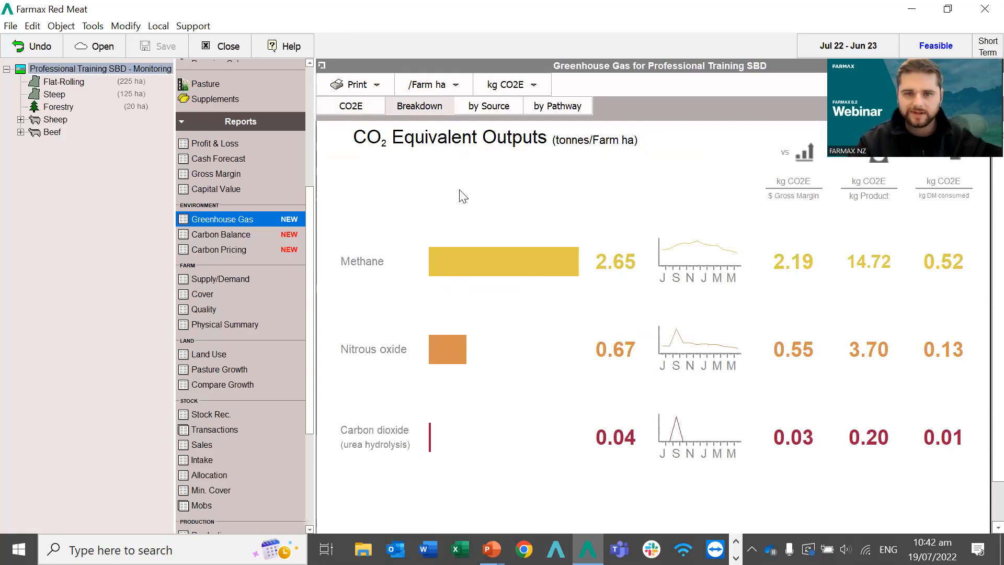
left_click(483, 105)
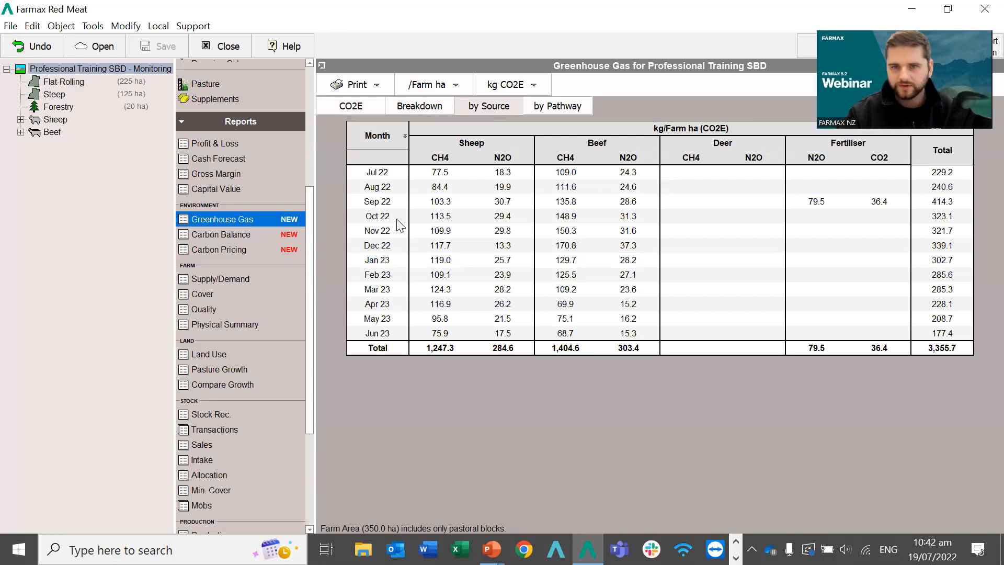
left_click(528, 90)
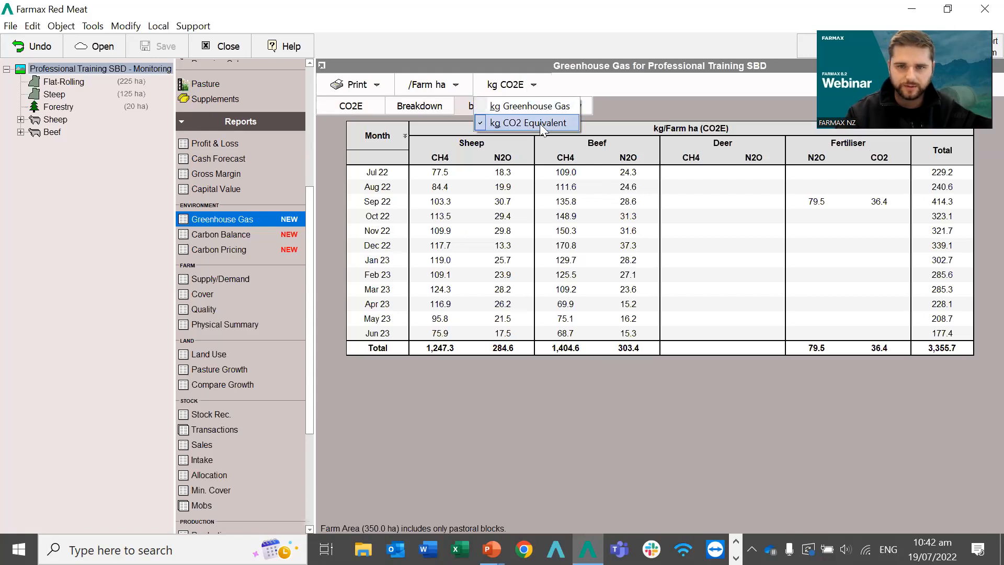
left_click(517, 106)
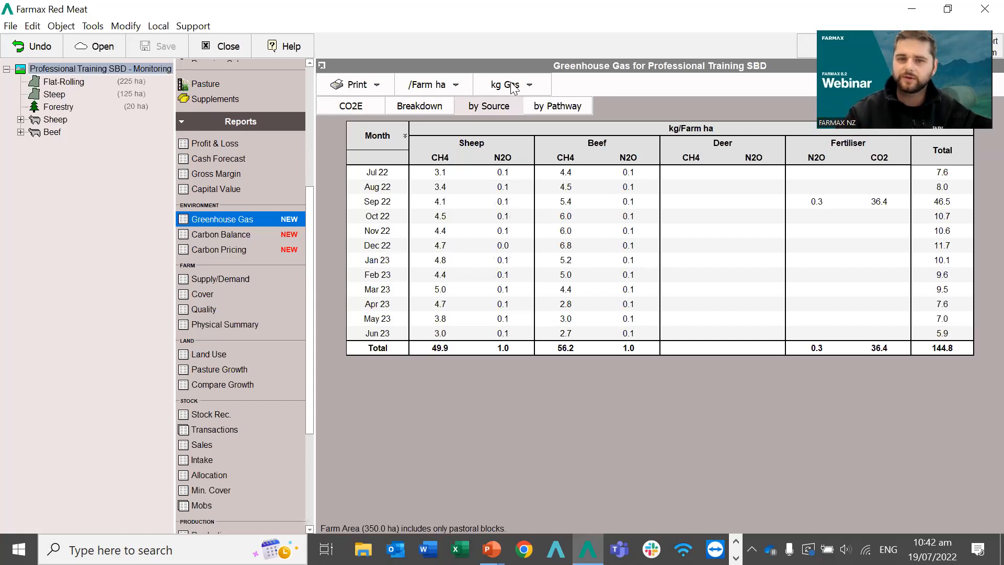
left_click(511, 87)
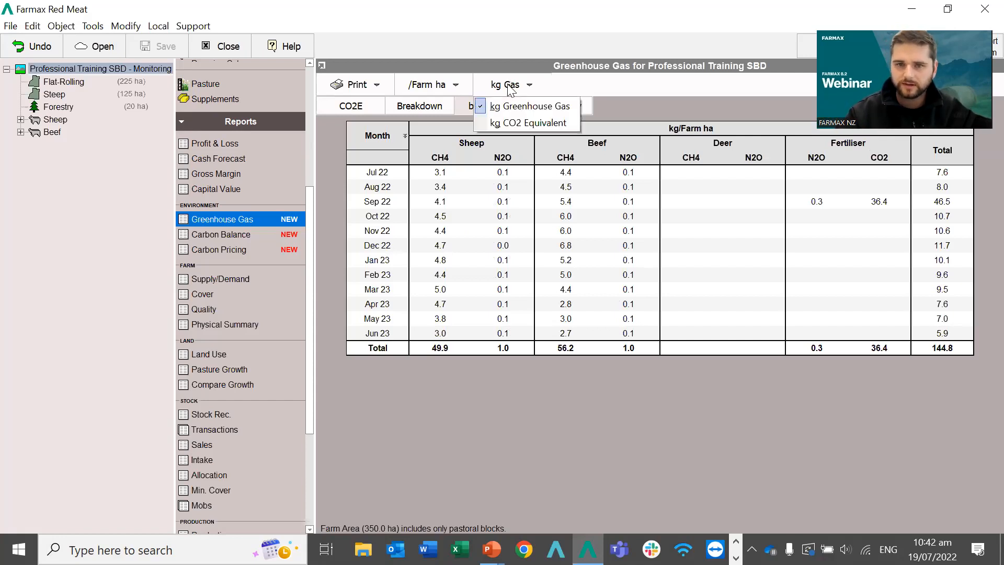
left_click(508, 120)
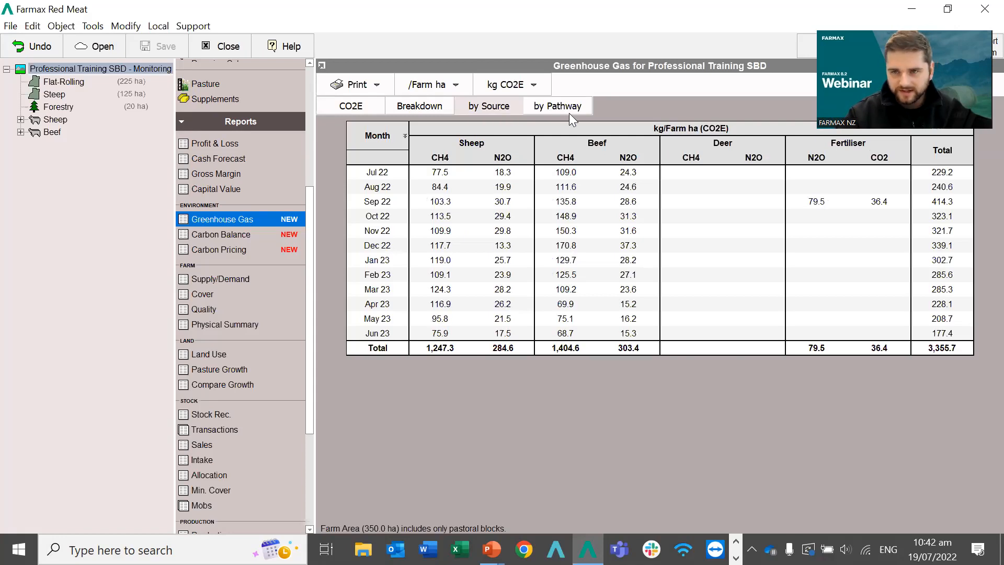
Switch to the CO2E tab, showing beef methane 1,404.6 and sheep methane 1,247.3 kg CO2e/farm ha.
left_click(351, 106)
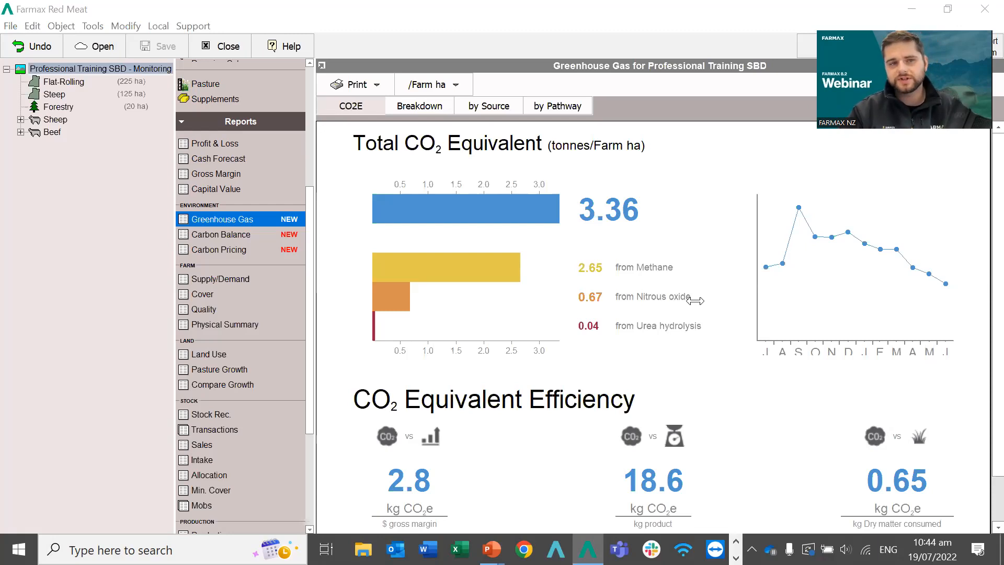
left_click(102, 50)
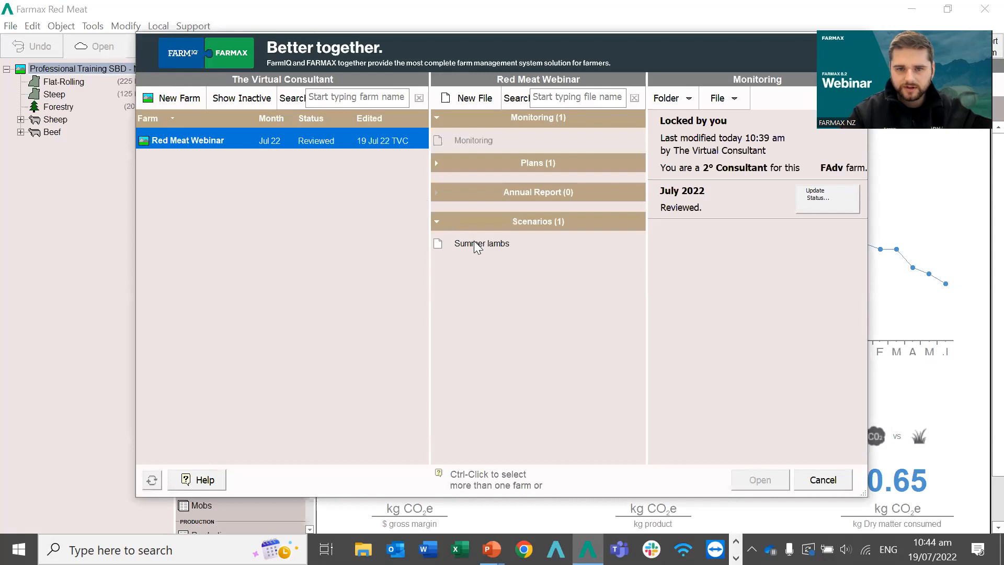
double_click(477, 246)
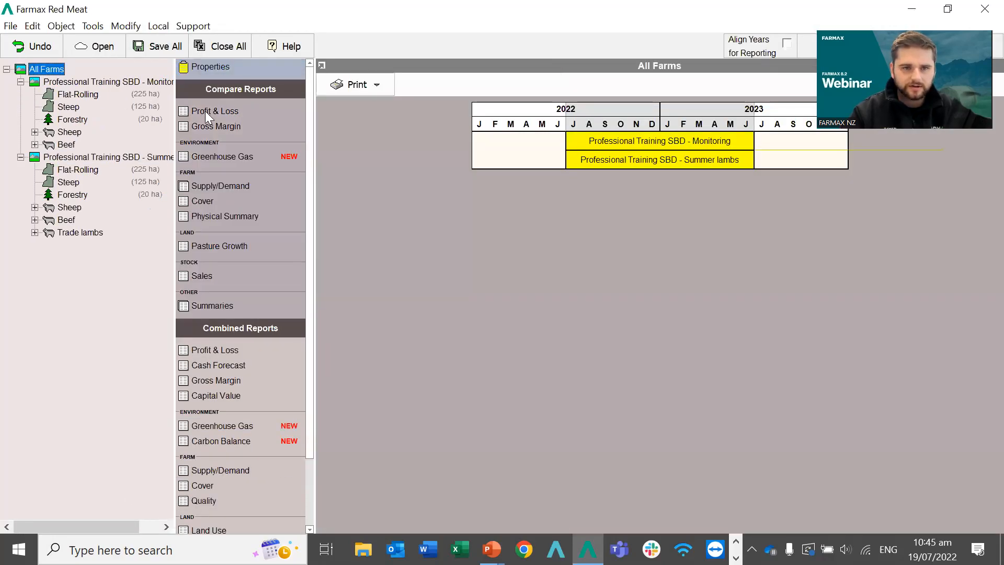
left_click(205, 111)
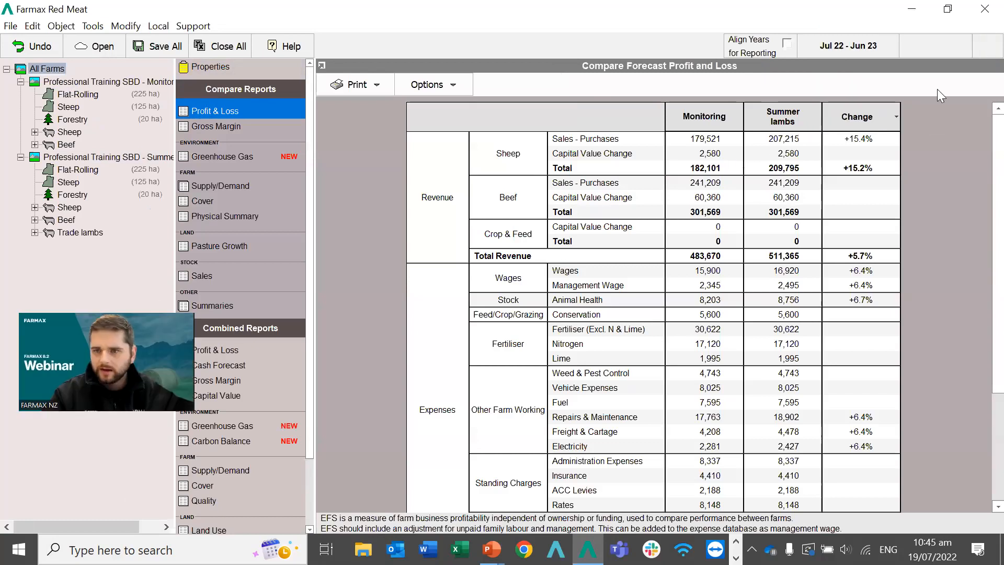
left_click(895, 117)
left_click(867, 141)
left_click(895, 116)
left_click(882, 140)
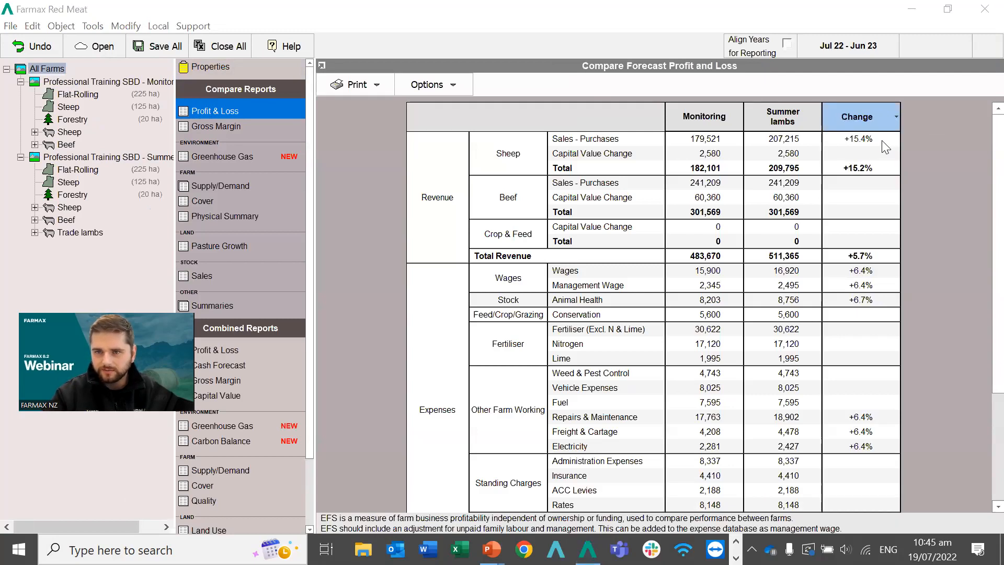
Create and open a New File scenario for the Red Meat Webinar farm, then select All Farms.
left_click(89, 48)
left_click(465, 100)
left_click(520, 323)
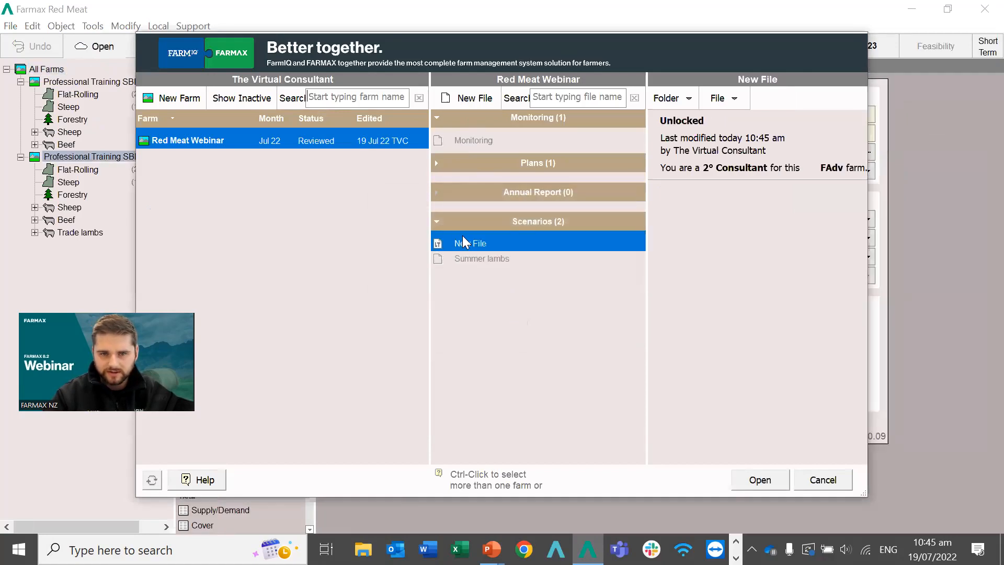
double_click(462, 244)
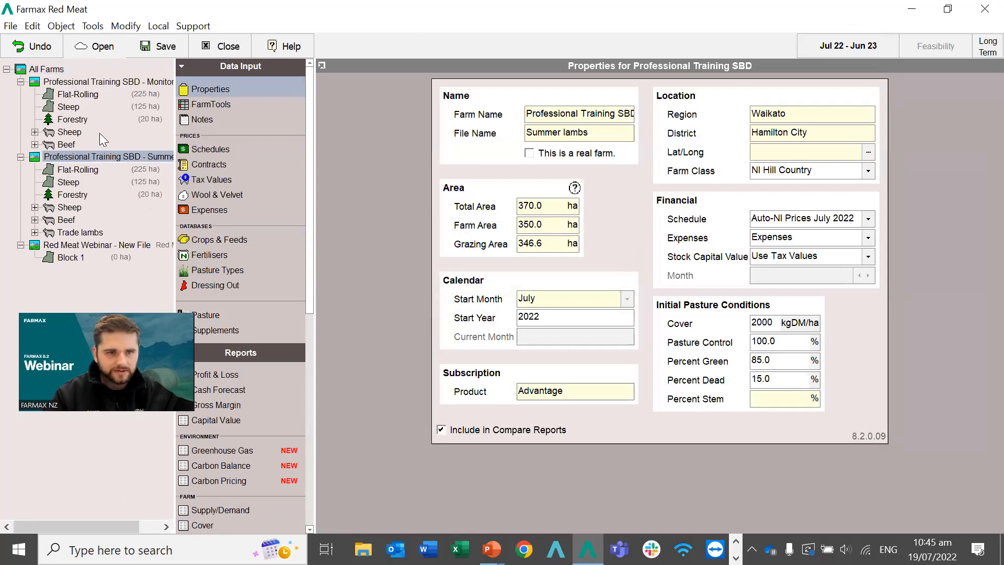
left_click(42, 70)
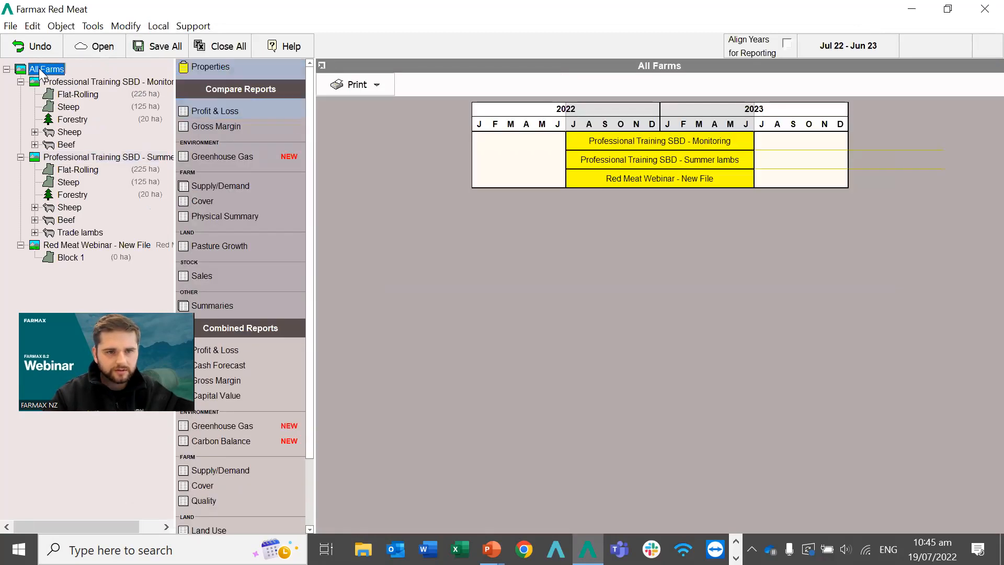
Check the Gross Margin and Profit & Loss comparisons now include the empty new file.
left_click(227, 128)
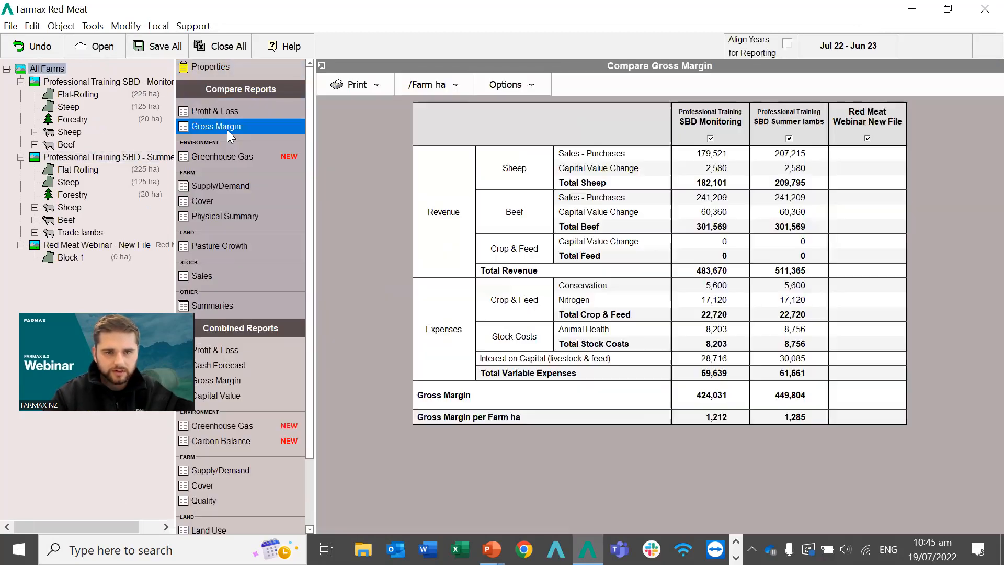
left_click(214, 112)
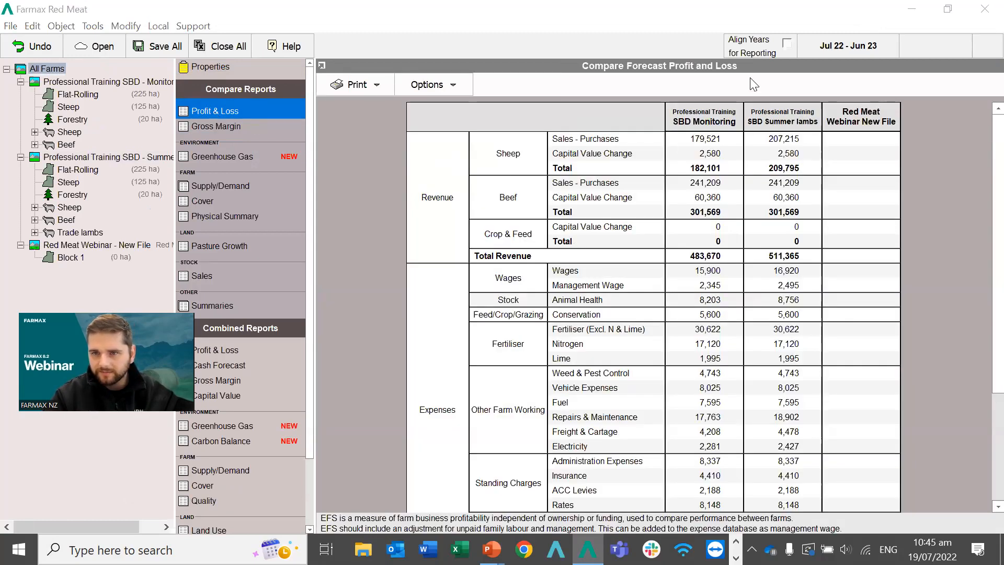
scroll(870, 199, "down", 1)
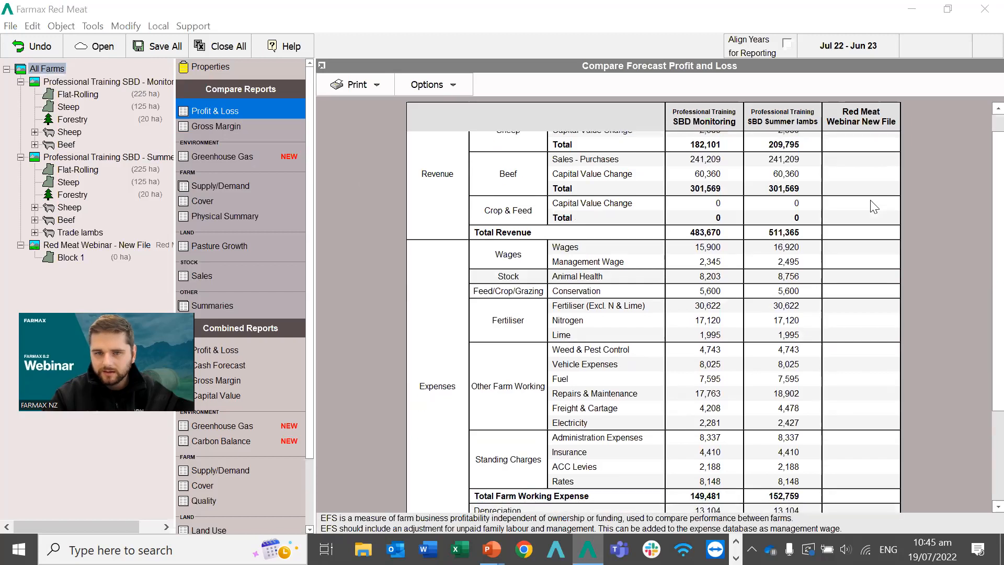
View the Red Meat Webinar and Summer lambs properties, then close the Red Meat Webinar file.
left_click(89, 246)
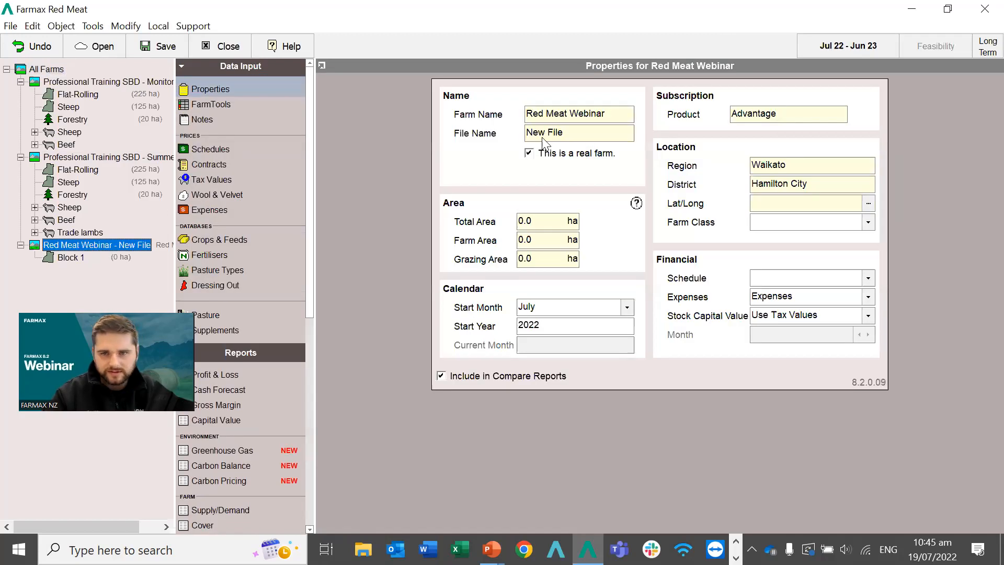
left_click(102, 158)
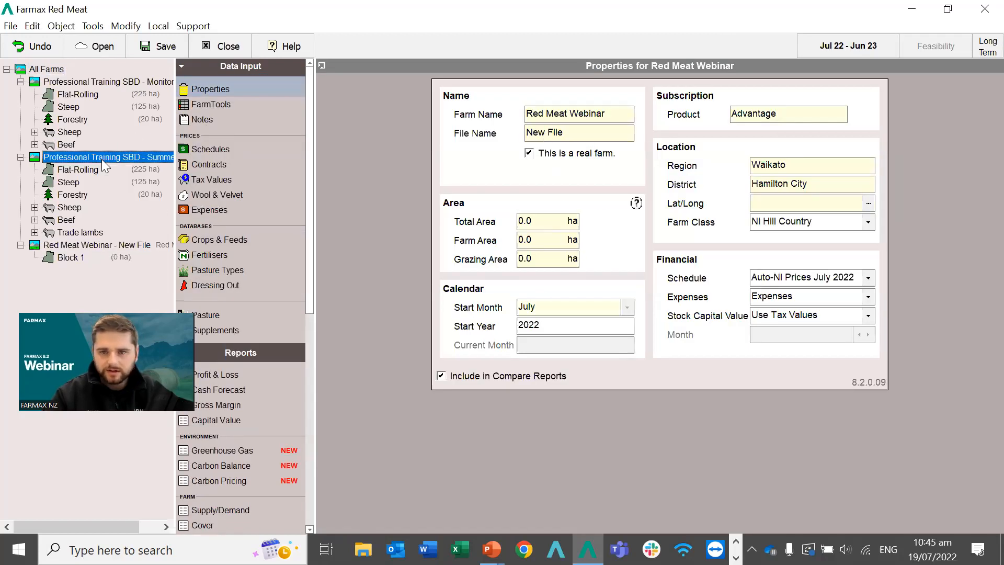
left_click(57, 65)
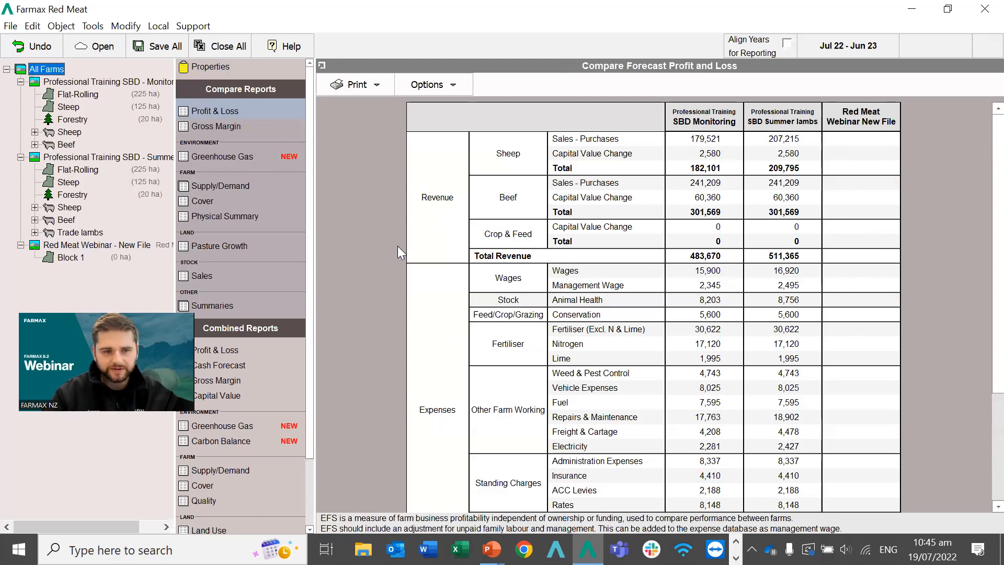
left_click(111, 246)
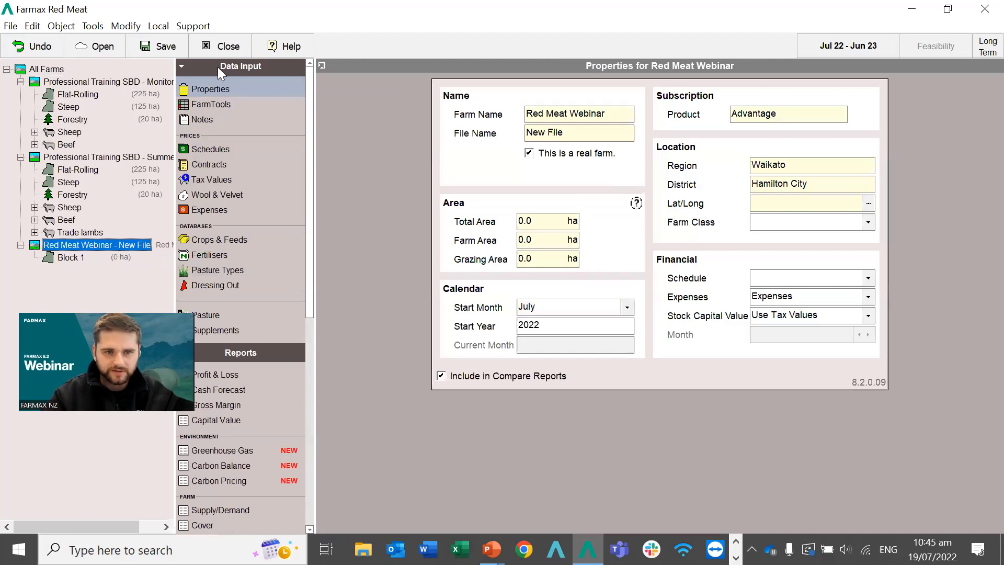
left_click(223, 52)
Discard changes to the Red Meat Webinar New File at the save prompt.
left_click(491, 292)
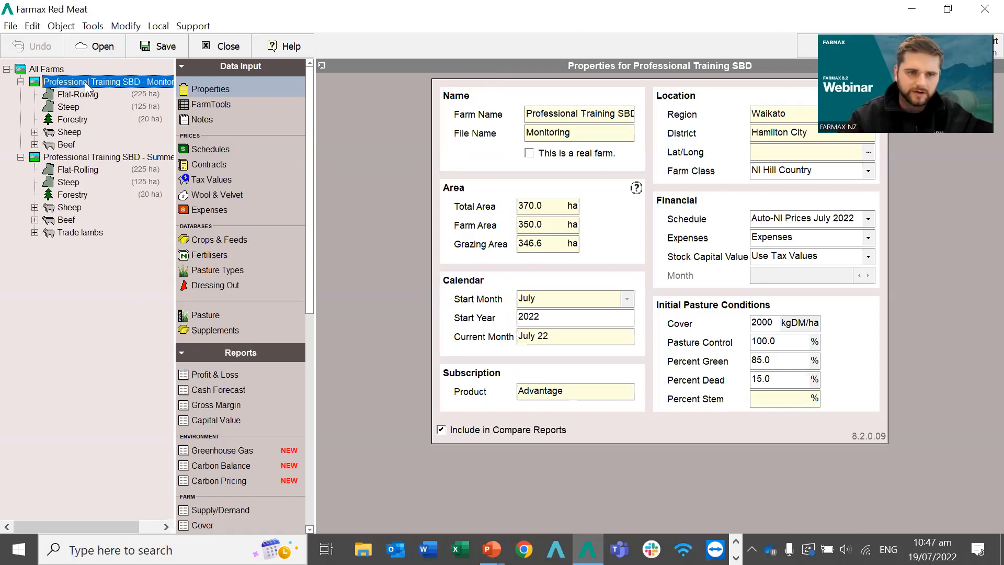
Reopen the Monitoring farm's RMPP KPIs report, check its Print options, then display the Supply/Demand graph.
scroll(260, 326, "down", 5)
scroll(261, 326, "down", 5)
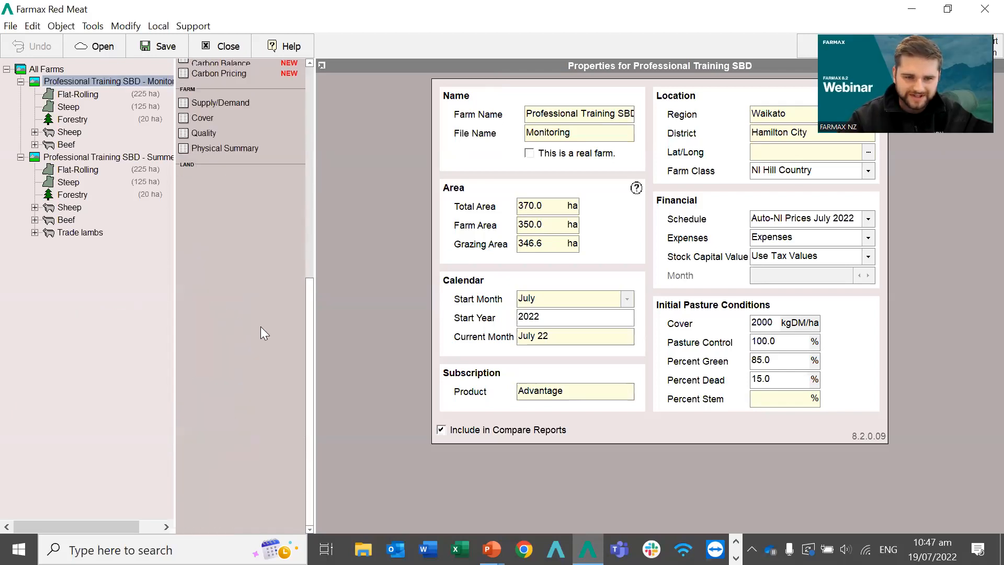
left_click(216, 479)
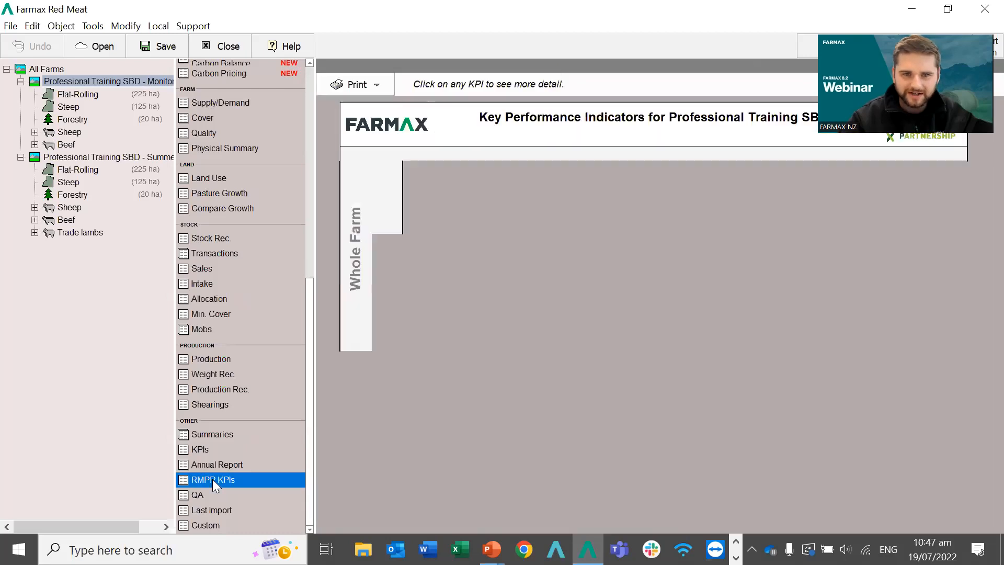
left_click(378, 85)
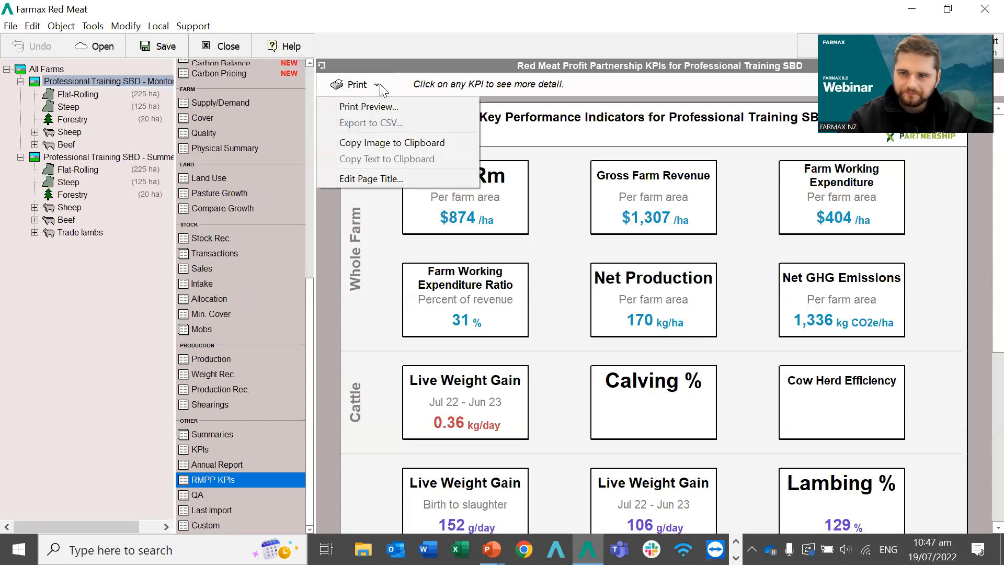
left_click(380, 84)
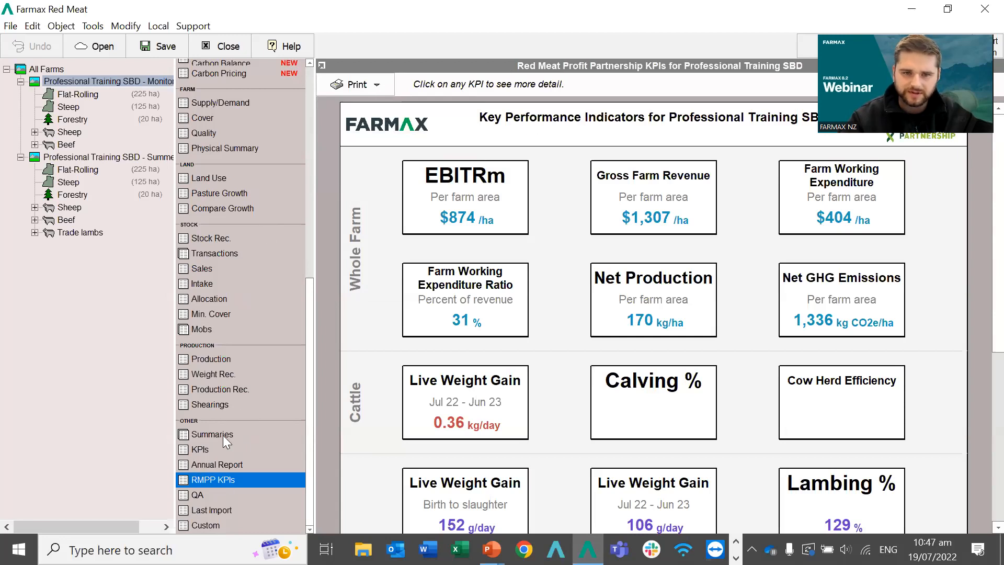
left_click(200, 104)
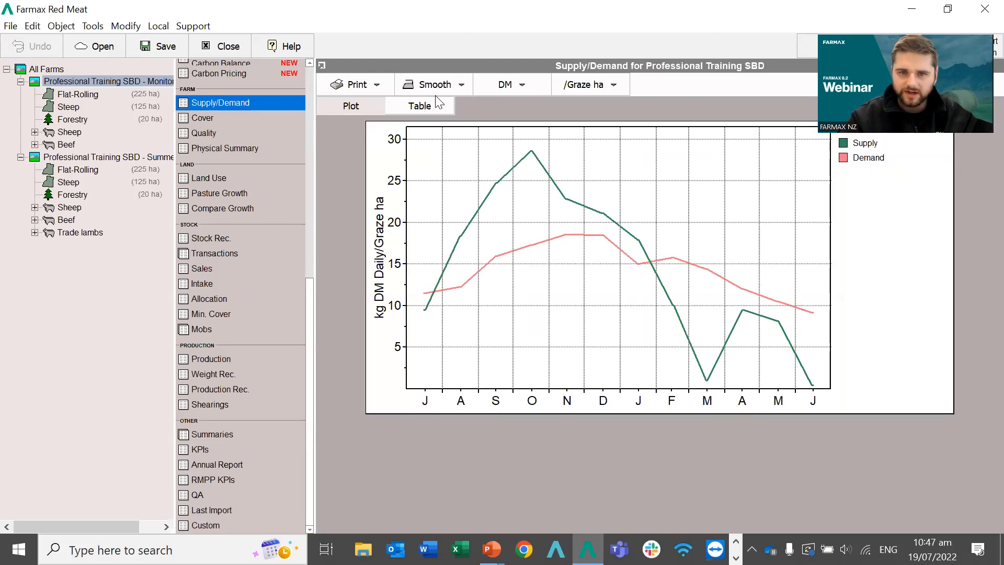
Show Supply/Demand as a monthly table, then return to the All Farms Profit and Loss comparison.
left_click(428, 106)
left_click(357, 86)
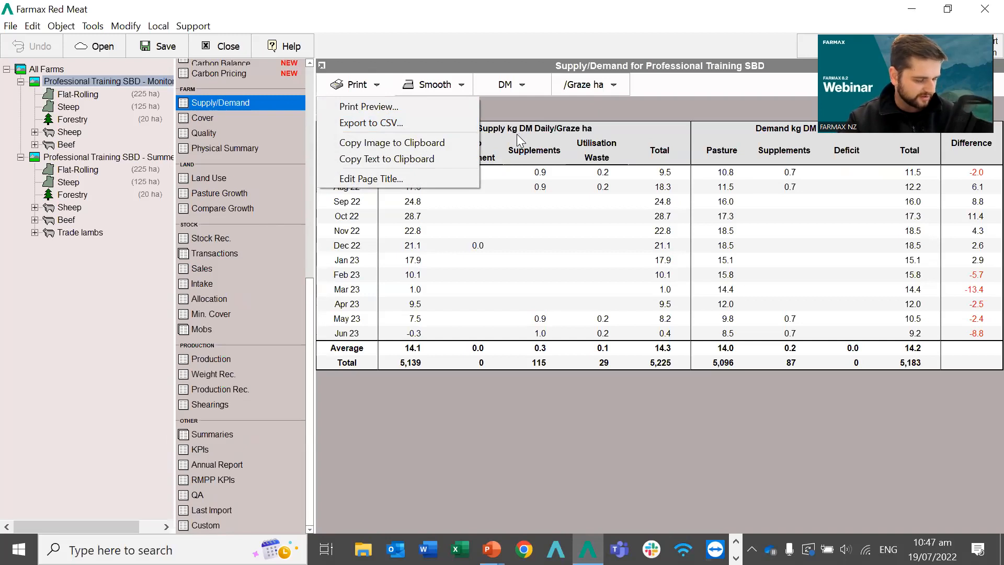
left_click(357, 85)
key("alt+Tab")
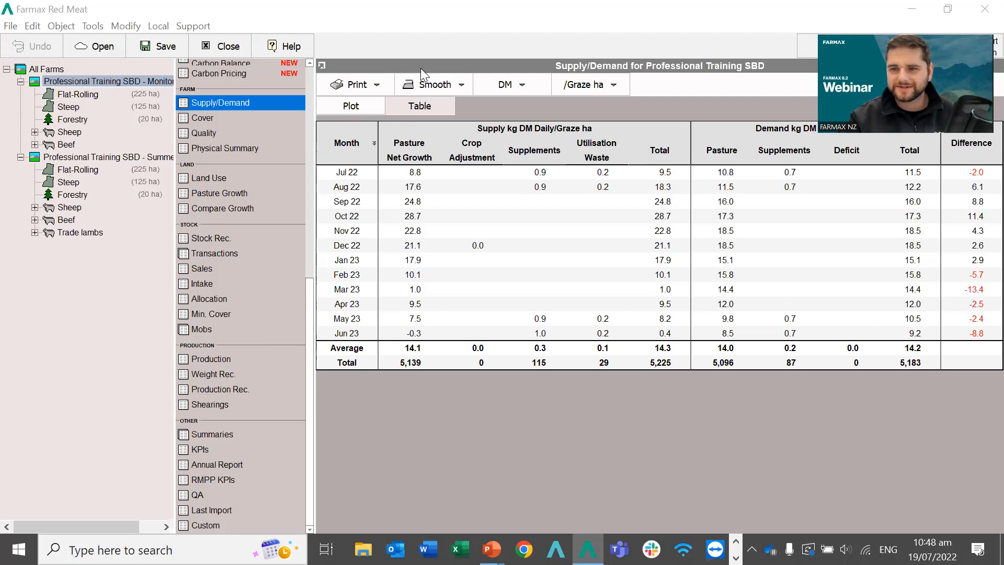
left_click(46, 69)
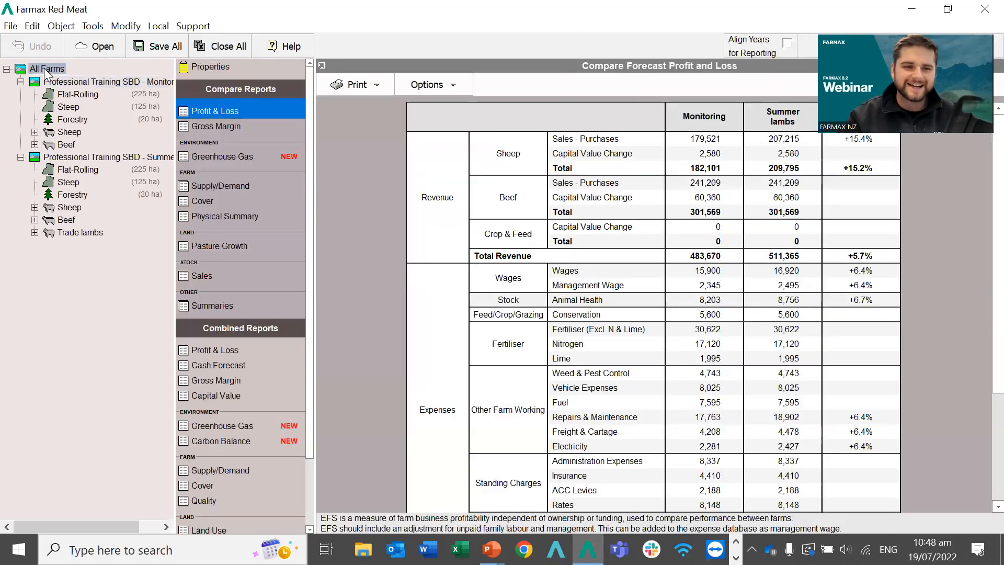